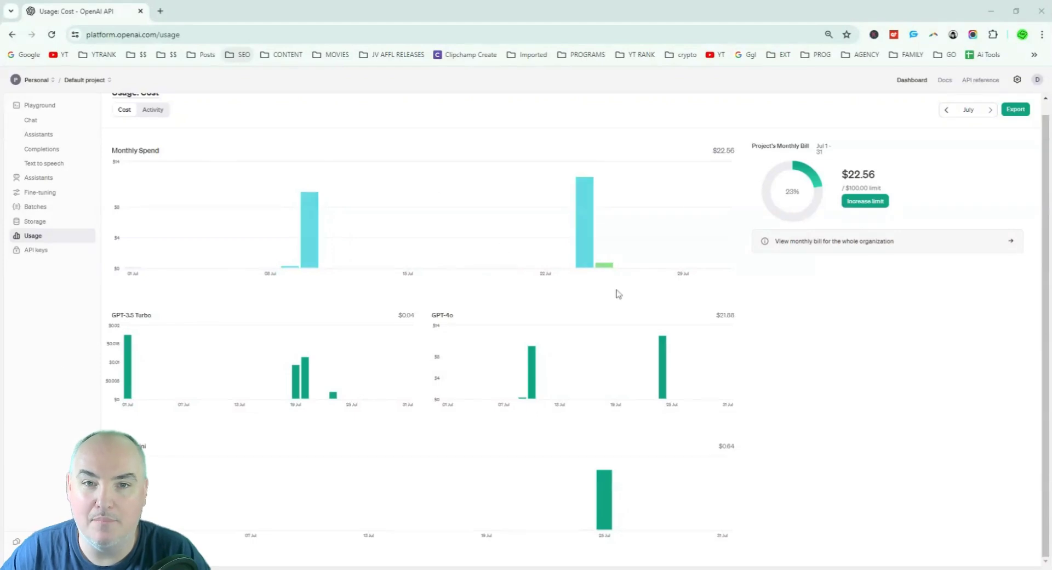
- Inspect the daily cost breakdown by model in the July Monthly Spend chart
mouse_move(607, 270)
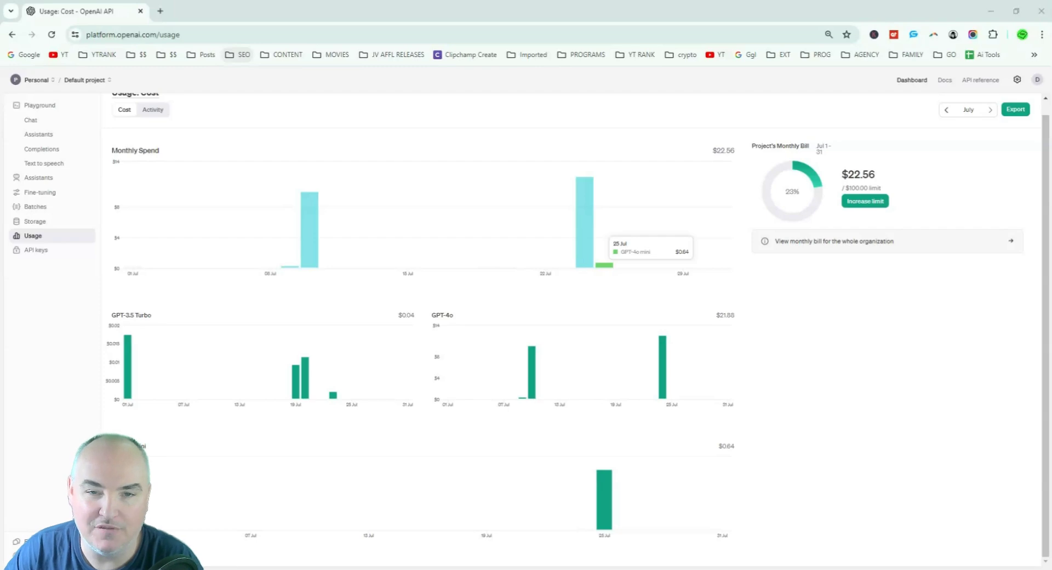
mouse_move(586, 240)
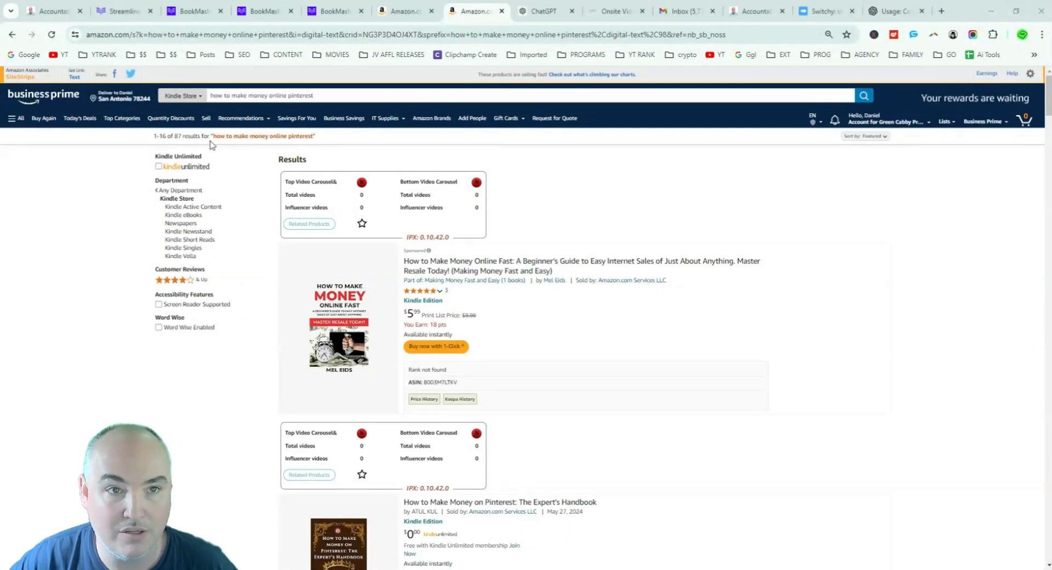
- Search the Kindle Store for "how to make money online as a teen" and look through the book results
double_click(300, 95)
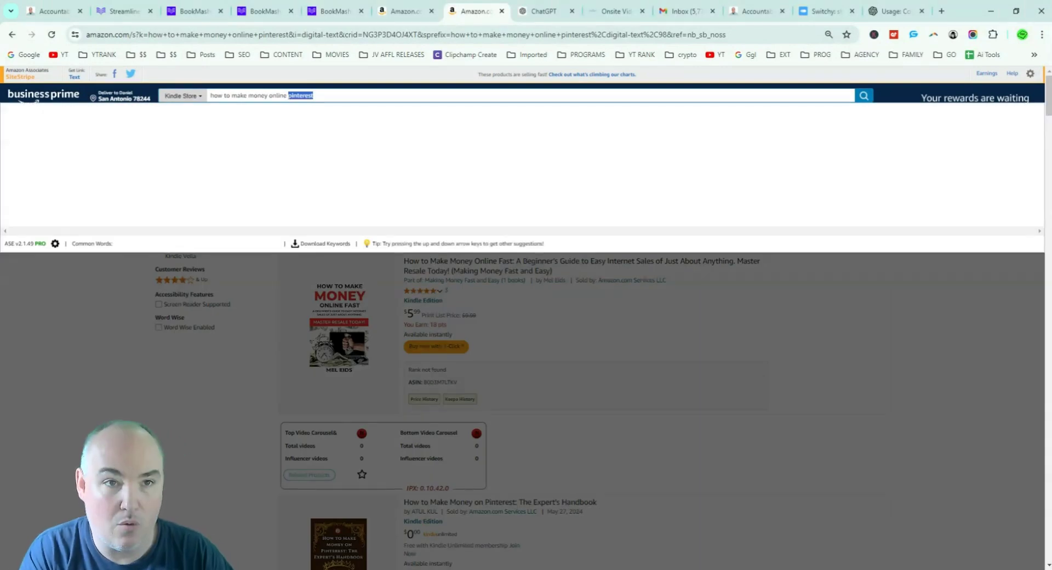
type("as a teen")
key("Return")
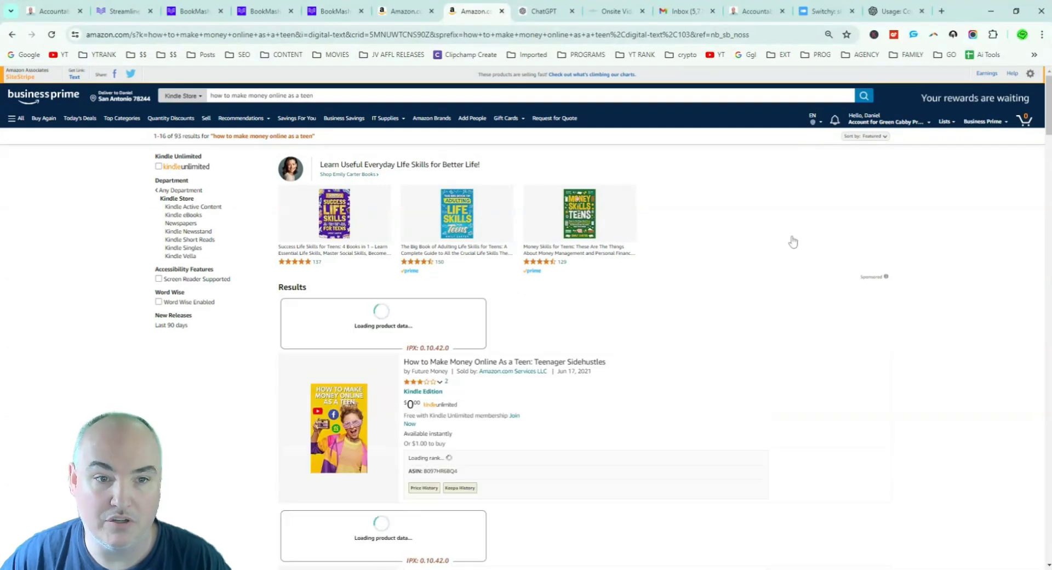
scroll(695, 244, "down", 5)
scroll(695, 246, "down", 15)
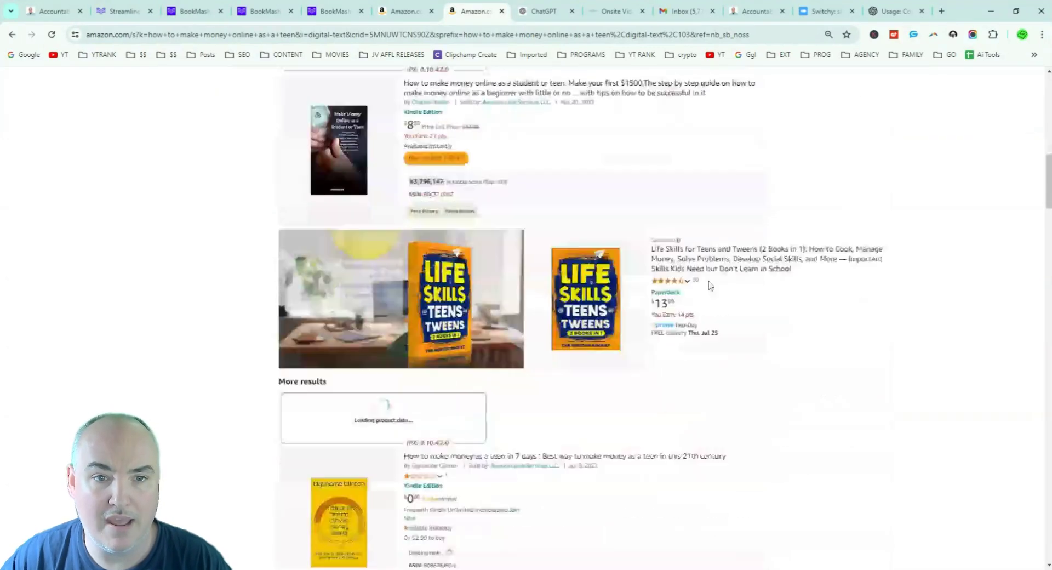
scroll(713, 285, "up", 20)
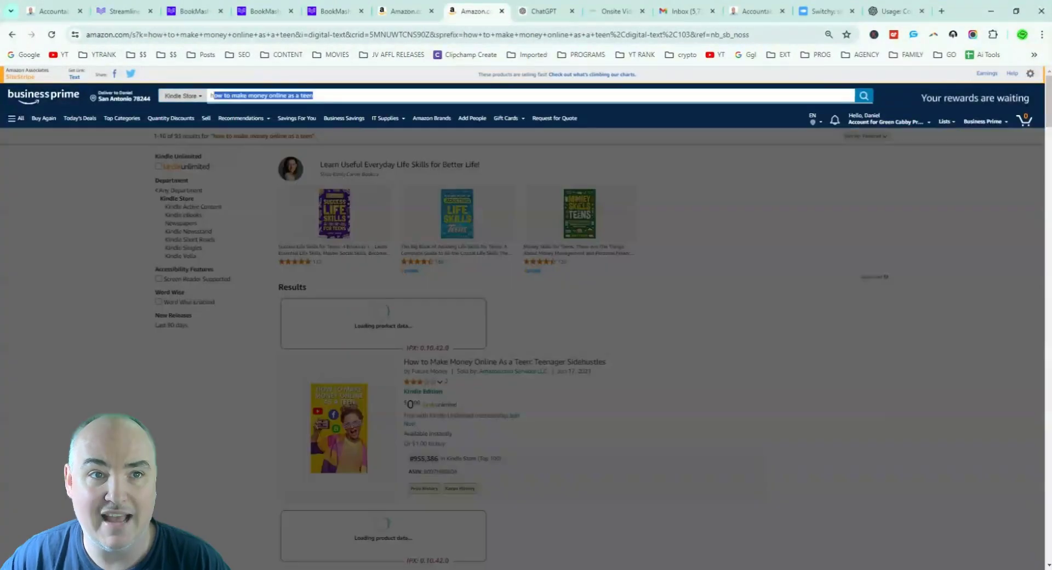
left_click_drag(313, 95, 211, 95)
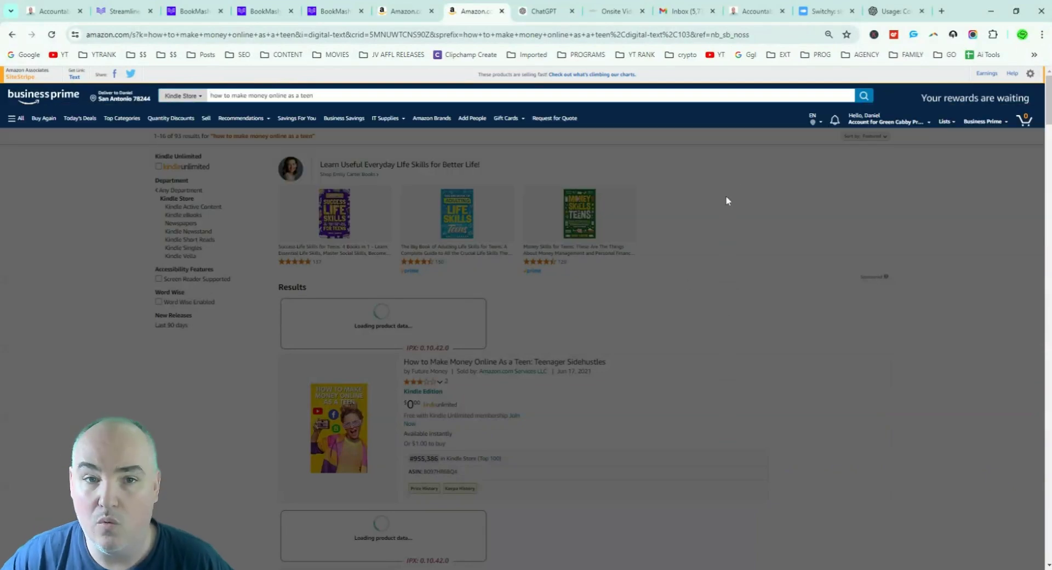
scroll(697, 193, "down", 1)
scroll(725, 176, "up", 1)
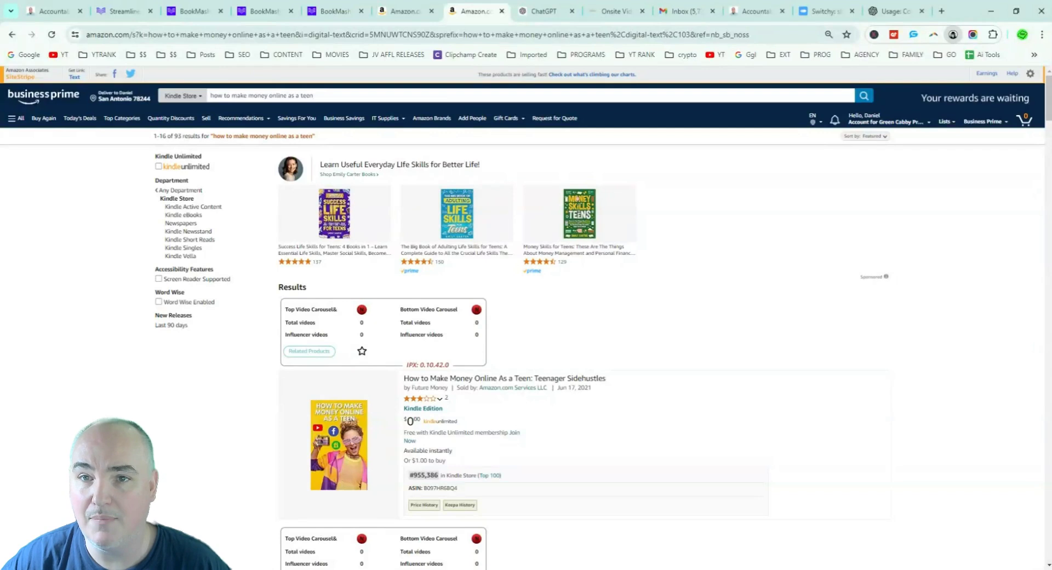
- In ChatGPT's Target Reader Insights chat, submit the prepared prompt requesting a markdown report on readers' questions, problems, fears, frustrations and challenges
key("ctrl+Tab")
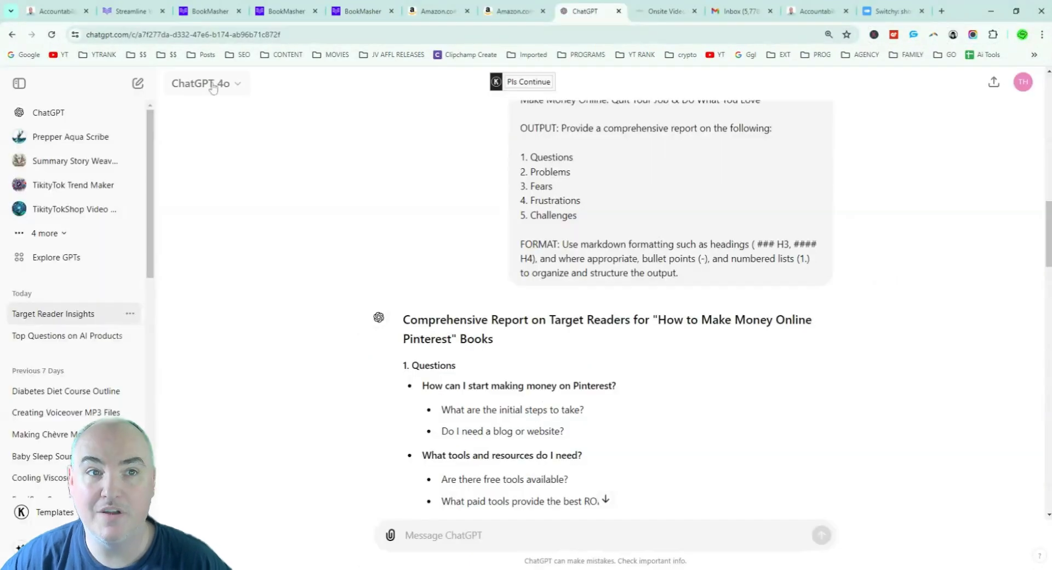
left_click(461, 532)
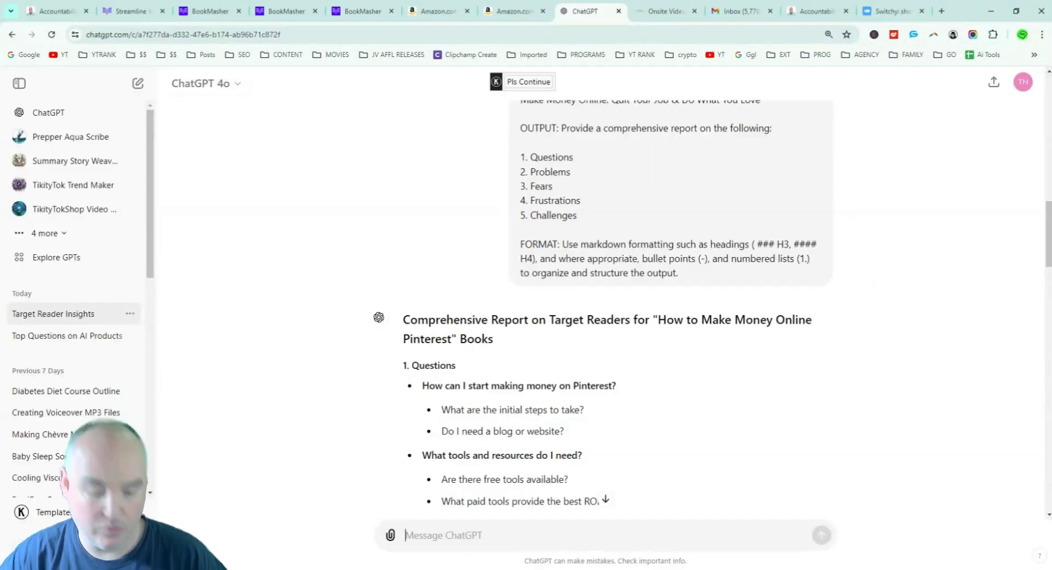
key("ctrl+v")
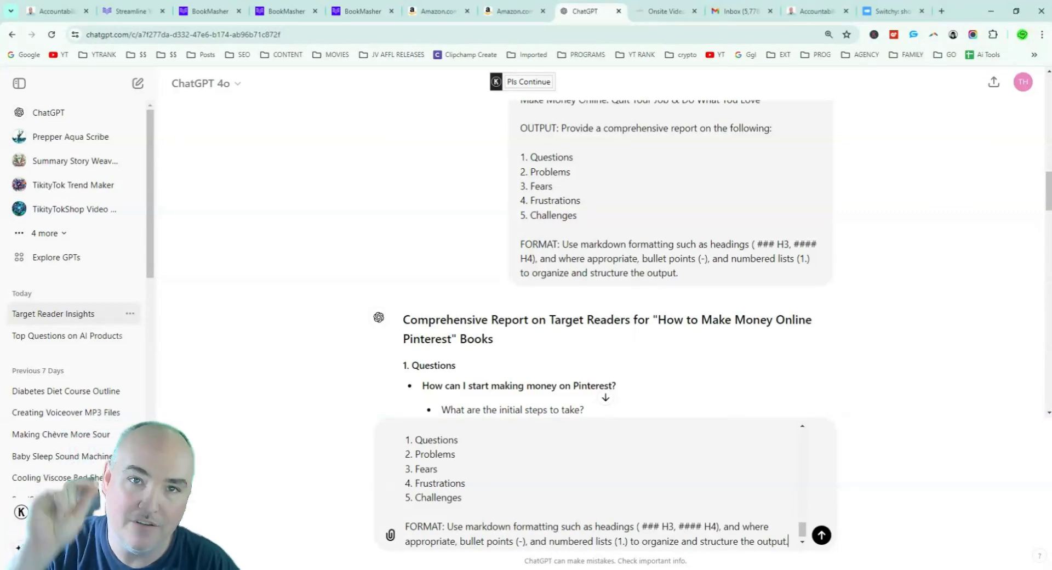
left_click(822, 535)
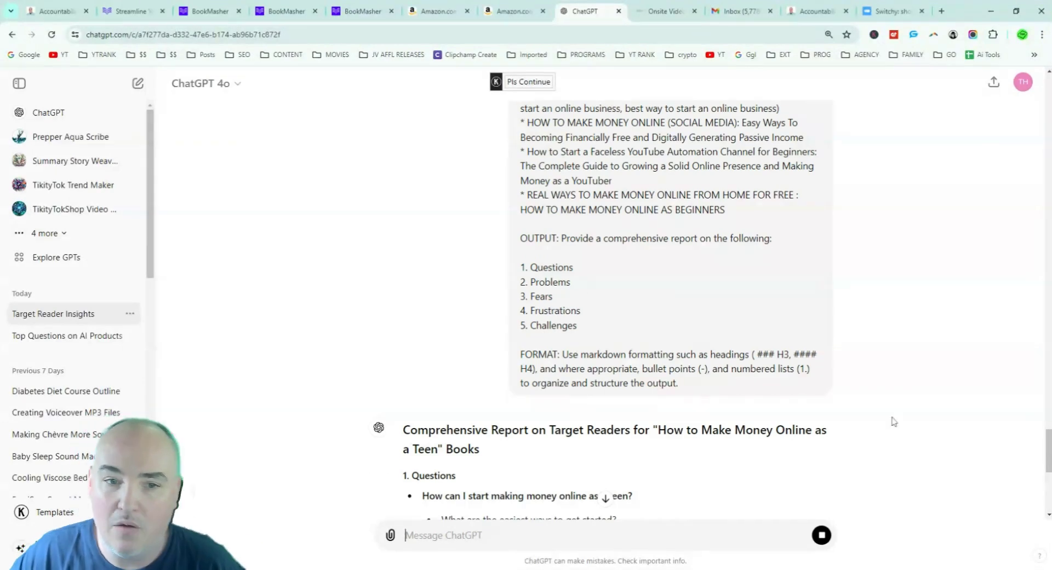
- Read through the generated report on teen money-making book readers and select its full text from closing paragraph to title
scroll(888, 373, "down", 3)
scroll(885, 313, "down", 6)
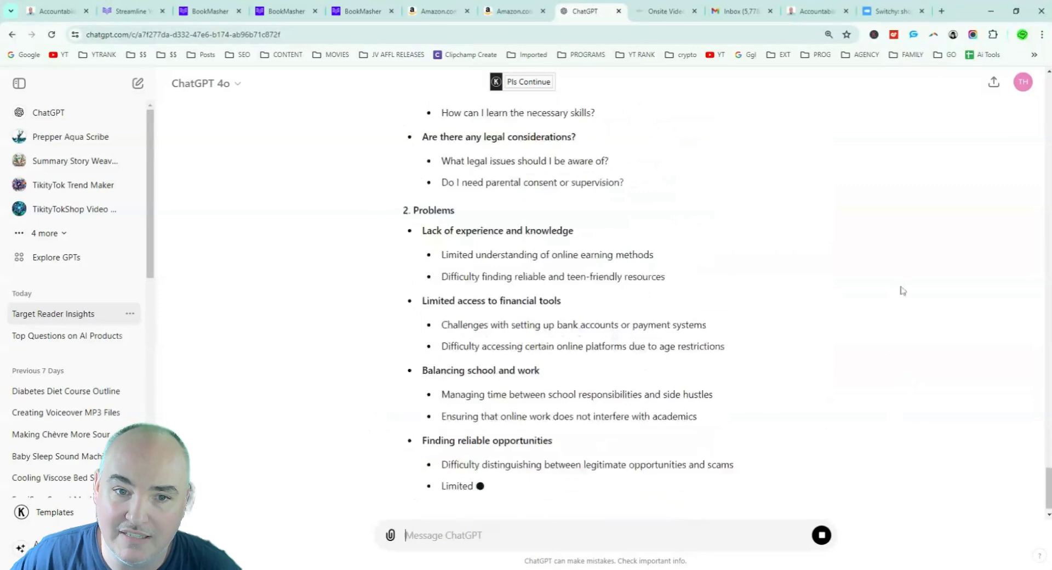
scroll(891, 293, "down", 2)
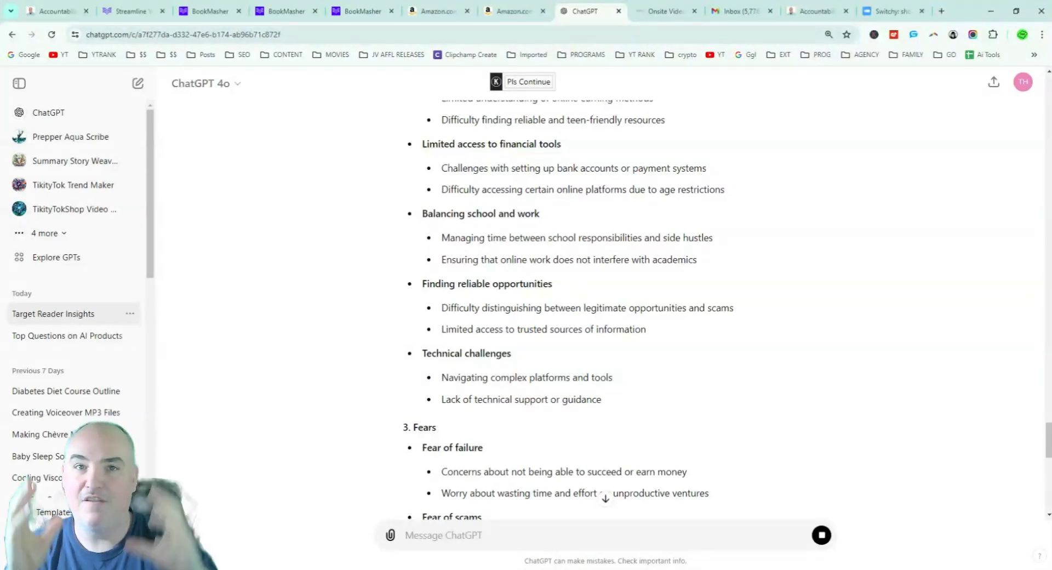
scroll(609, 365, "down", 15)
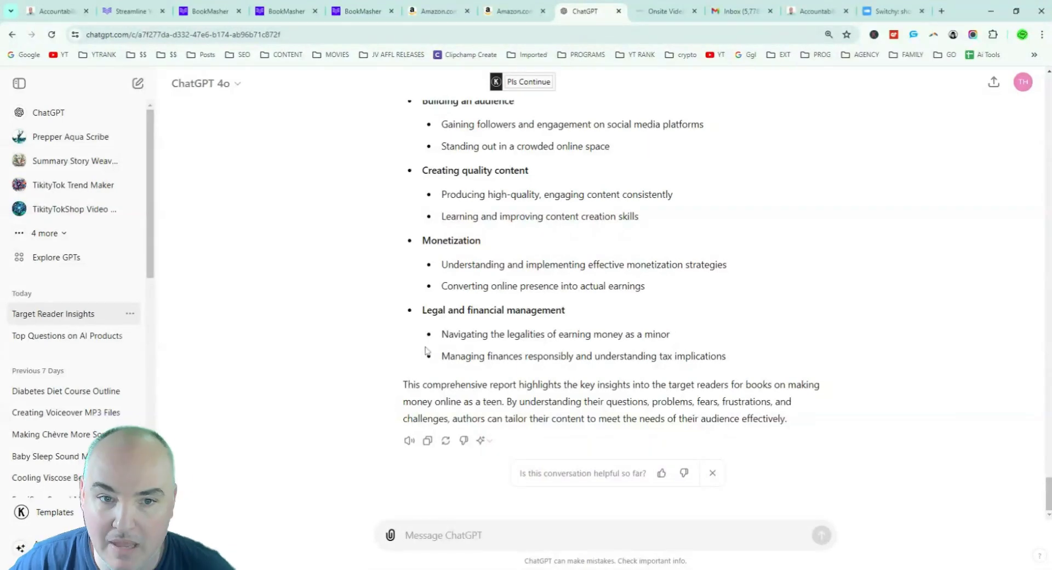
left_click_drag(787, 422, 404, 183)
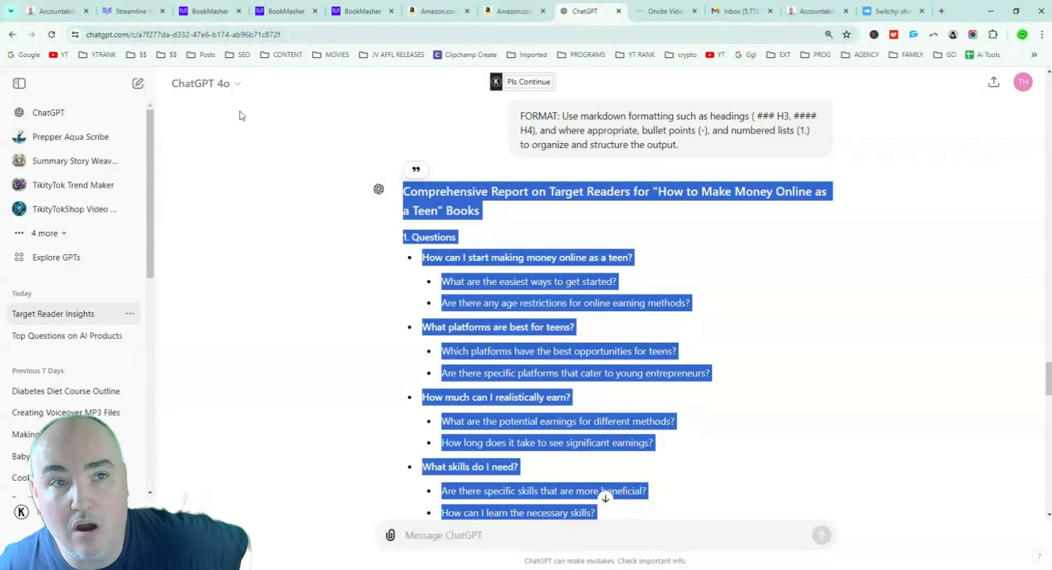
- Switch to the BookMasher sales page and review its book writing modules, sample covers and feature descriptions
left_click(128, 9)
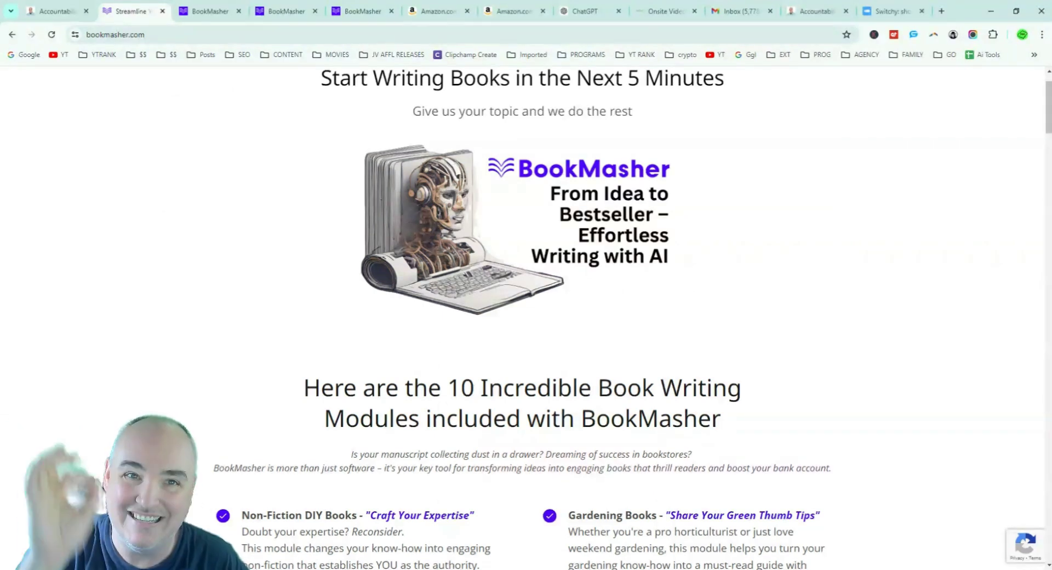
scroll(521, 253, "down", 20)
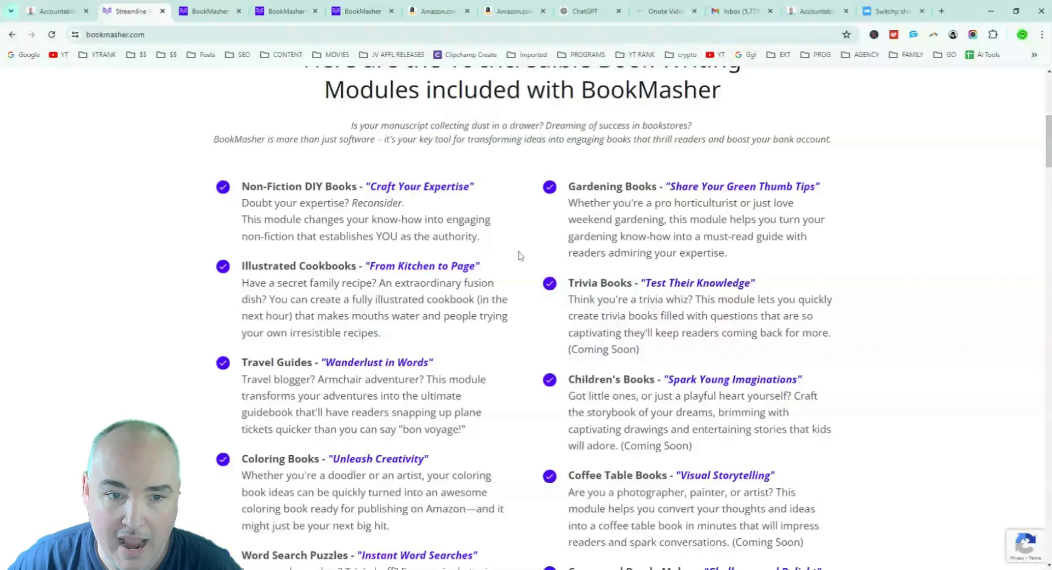
scroll(540, 258, "up", 2)
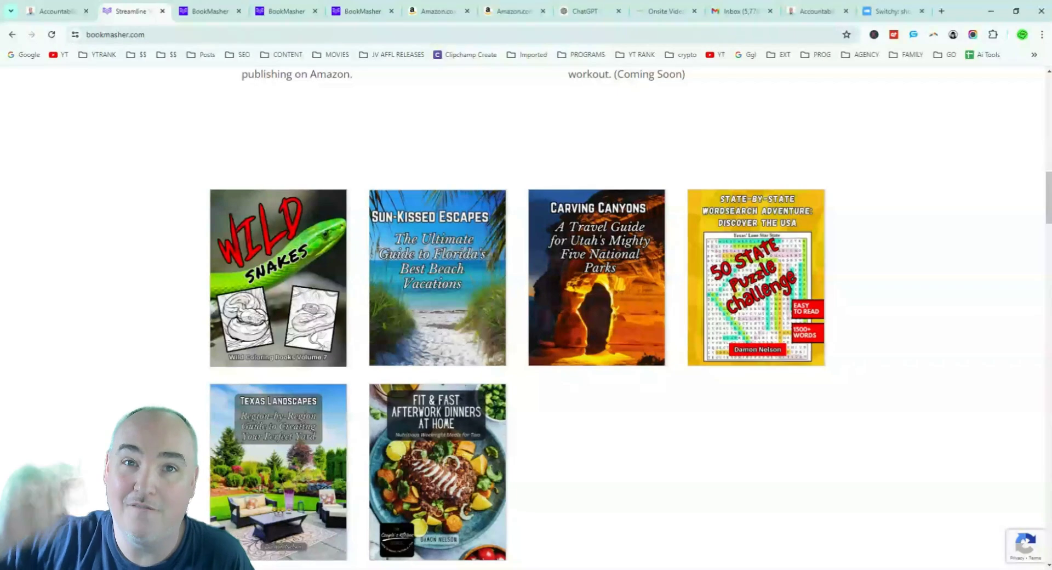
scroll(576, 400, "down", 13)
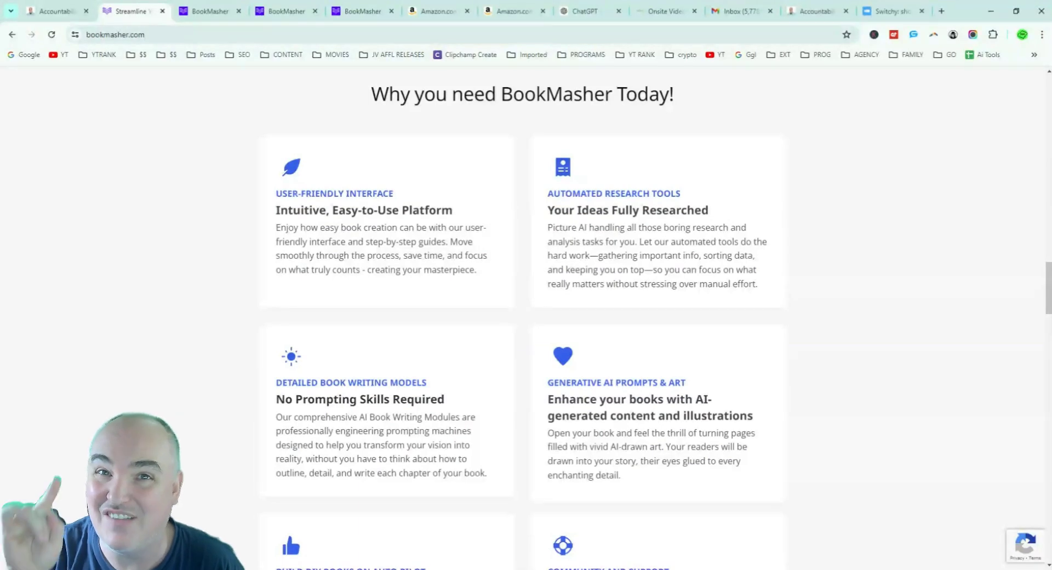
scroll(535, 361, "down", 12)
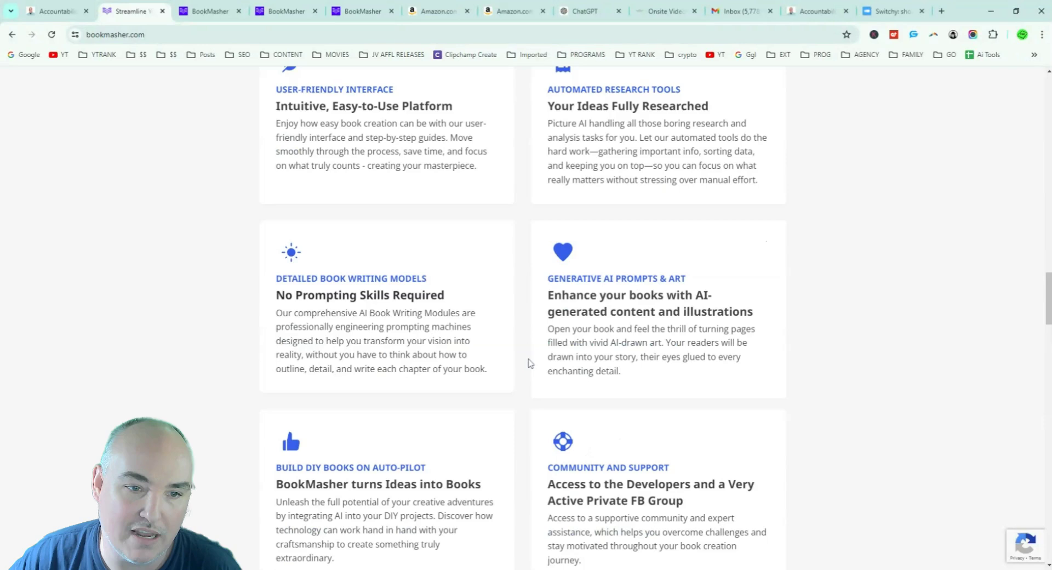
left_click(558, 284)
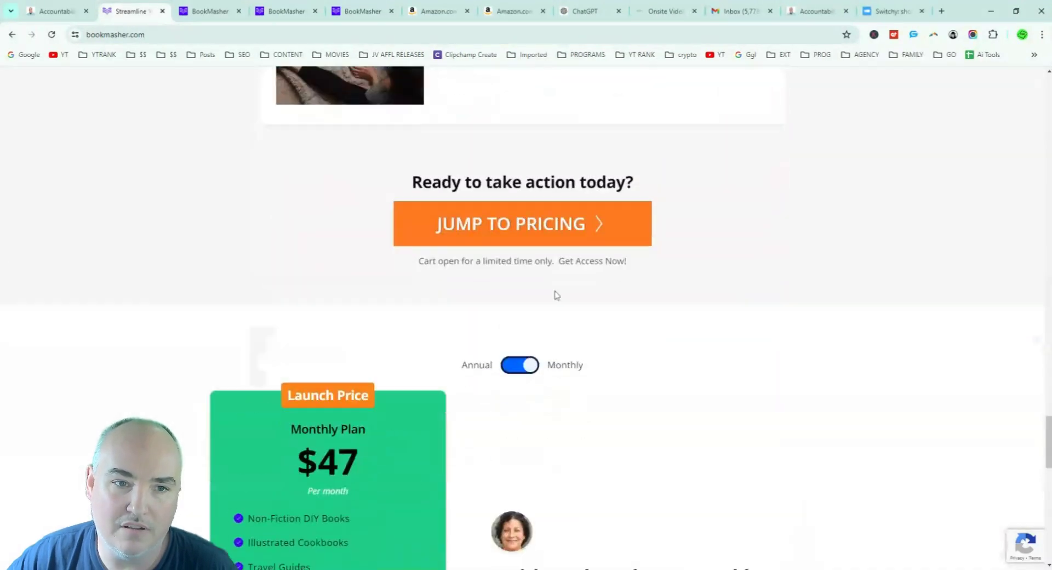
- Review the Monthly Plan in the pricing section and switch the display to Annual pricing
scroll(558, 286, "down", 3)
scroll(418, 274, "up", 3)
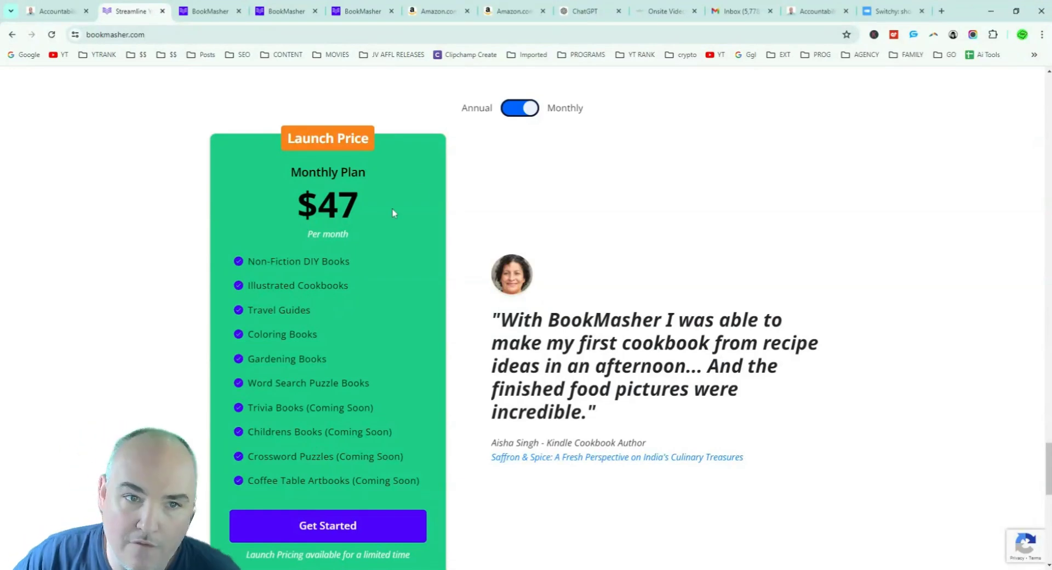
left_click(507, 110)
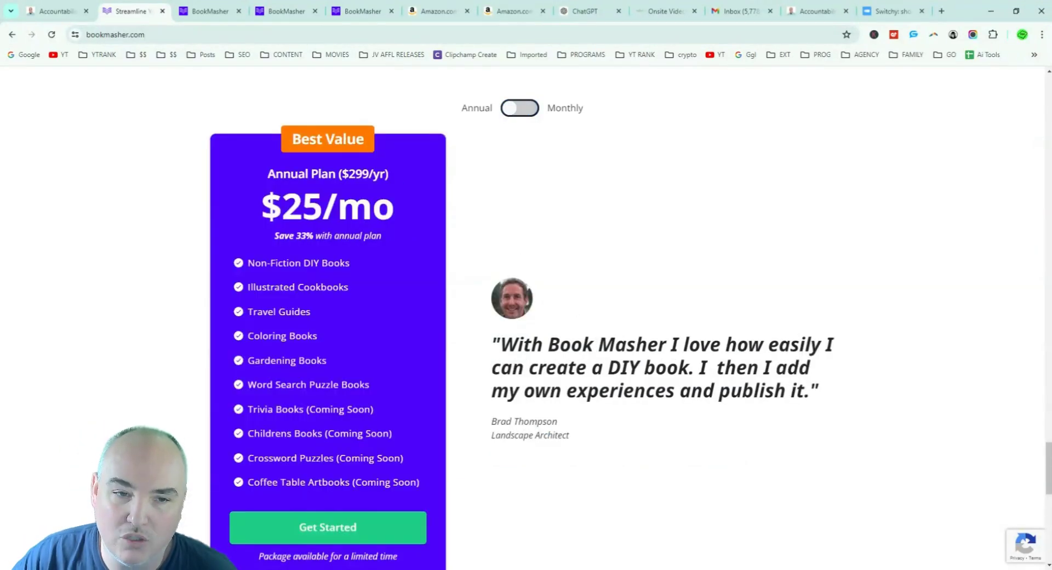
- Read the FAQ answer about LTD availability and open the checkout page linked in it
scroll(377, 202, "down", 7)
scroll(429, 195, "down", 2)
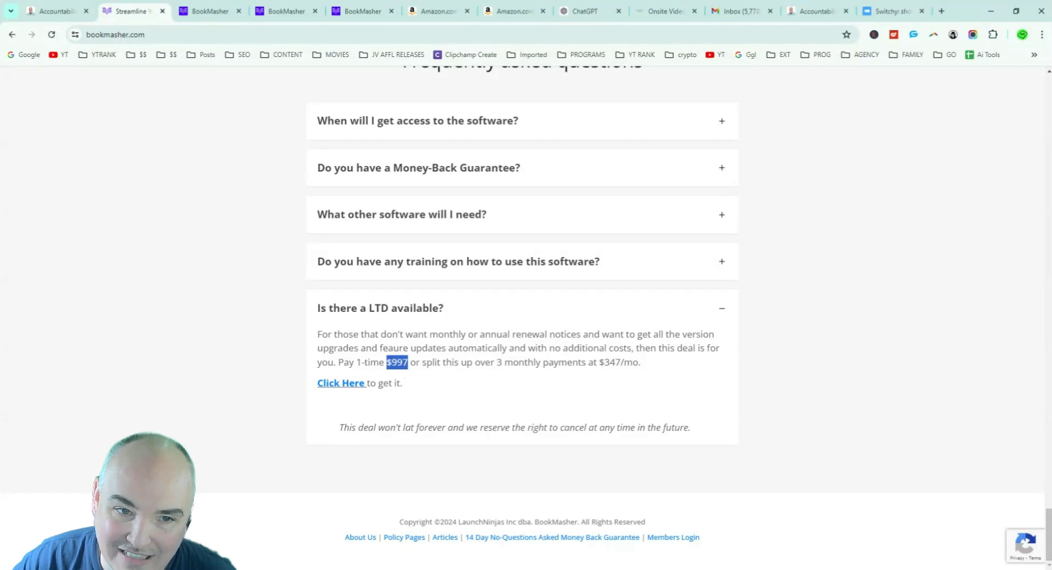
left_click(342, 384)
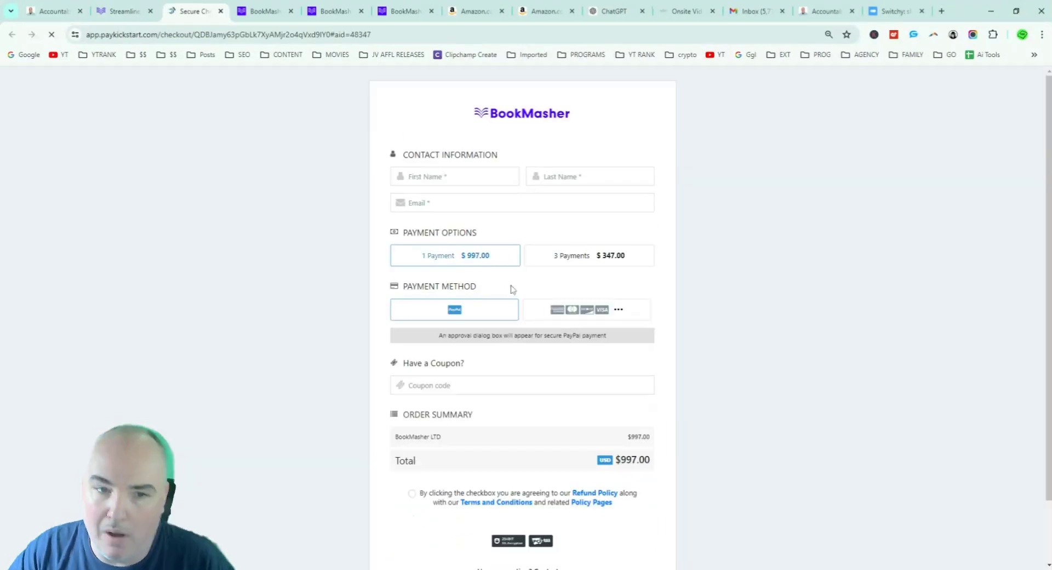
- Apply the promotional coupon code to the single-payment BookMasher LTD order, and close the checkout page without buying
scroll(511, 289, "down", 1)
left_click(491, 313)
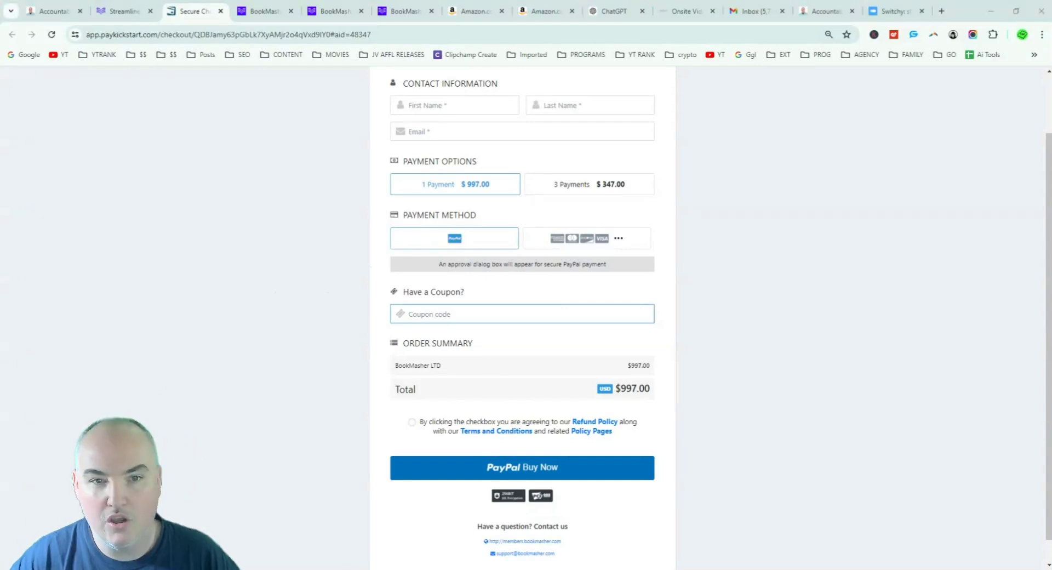
type("DANIEL10")
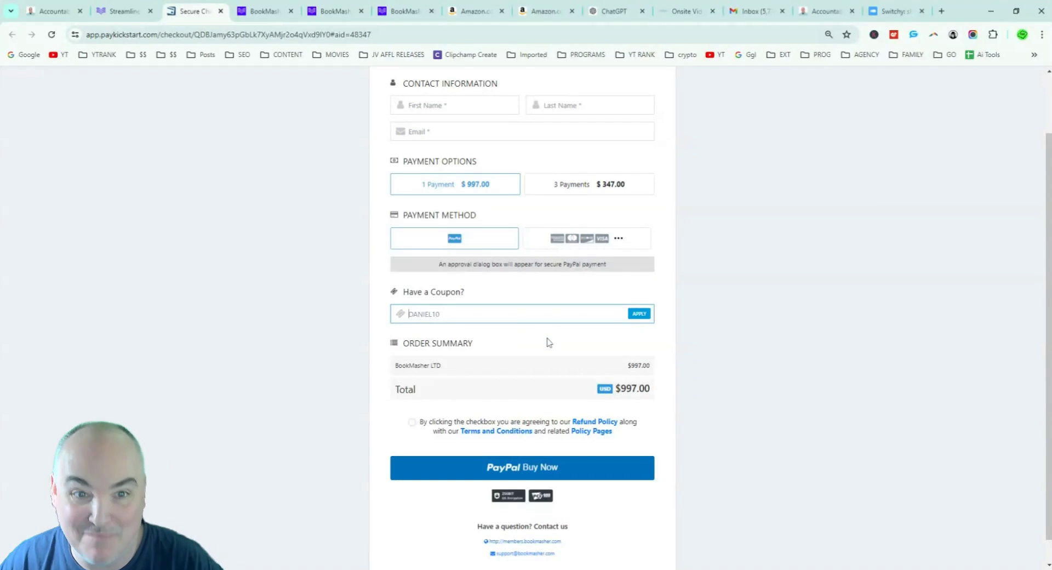
left_click(638, 316)
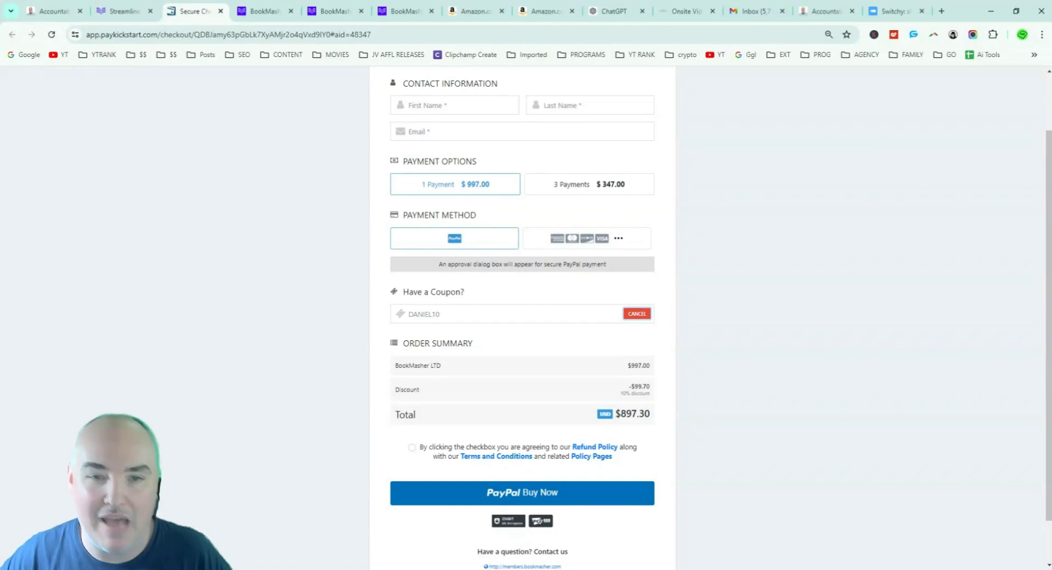
left_click(589, 313)
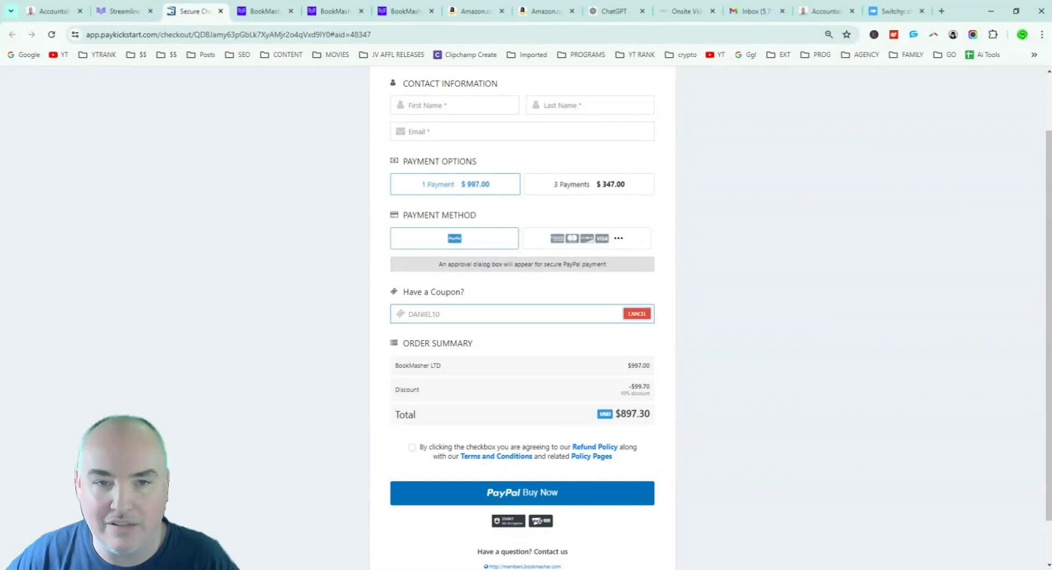
left_click(279, 340)
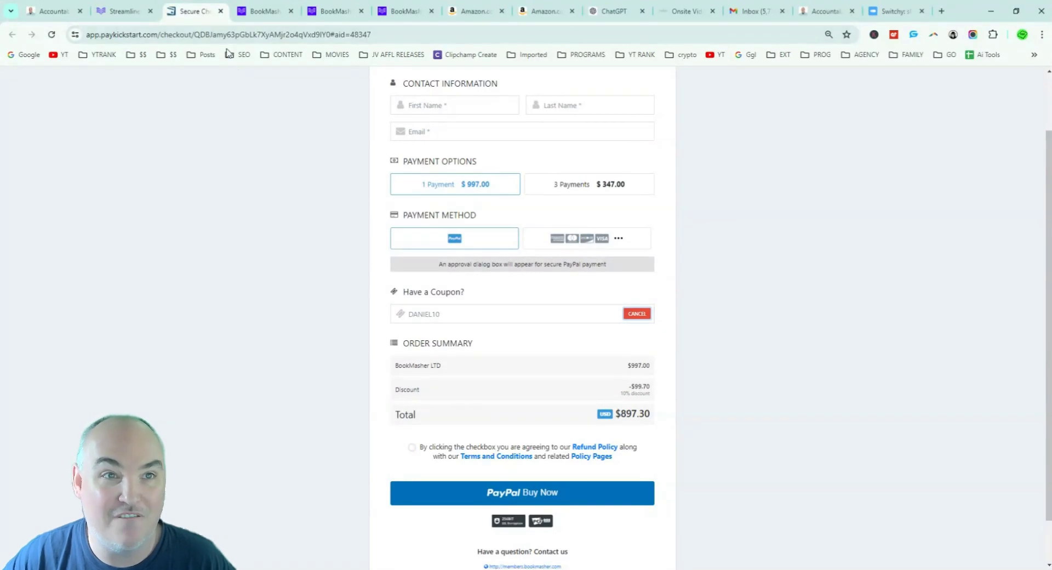
left_click(221, 12)
scroll(466, 249, "up", 3)
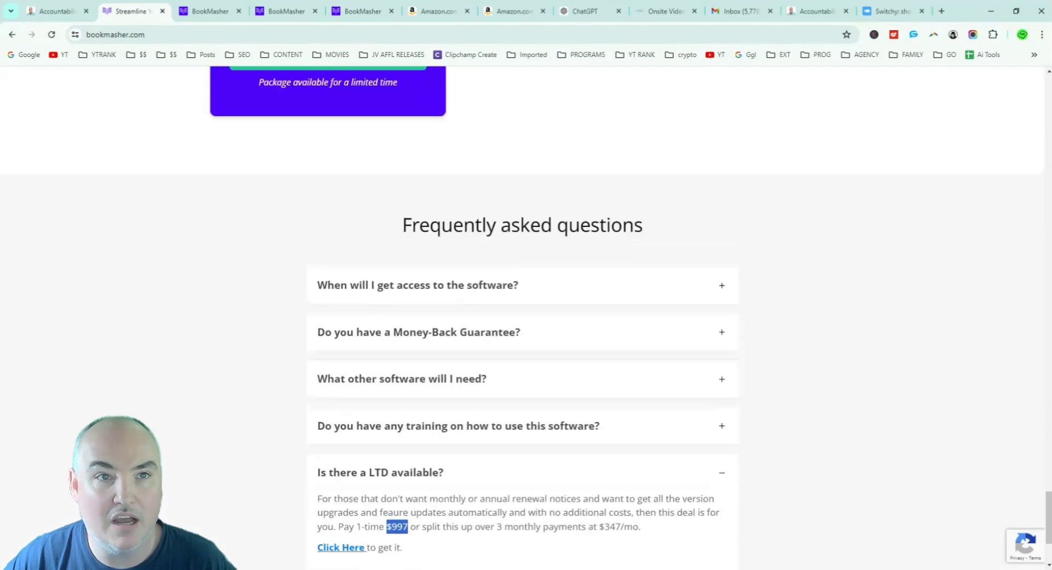
- Examine the Pinterest book project in the BookMasher members area, including its prompt settings, generated content rows, image options and export options
left_click(210, 11)
scroll(403, 218, "up", 10)
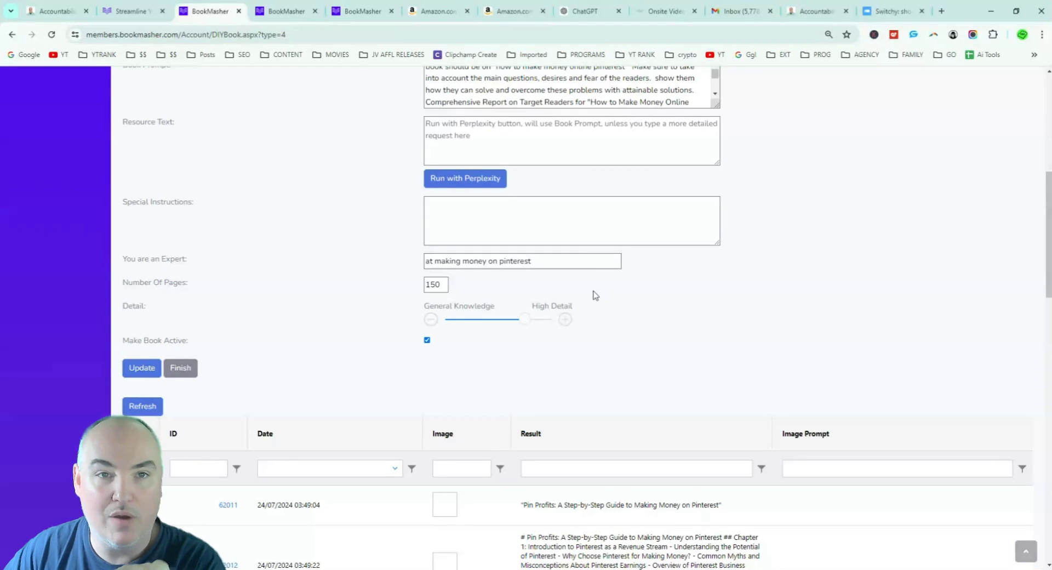
scroll(596, 296, "up", 6)
scroll(630, 317, "down", 5)
scroll(631, 323, "down", 15)
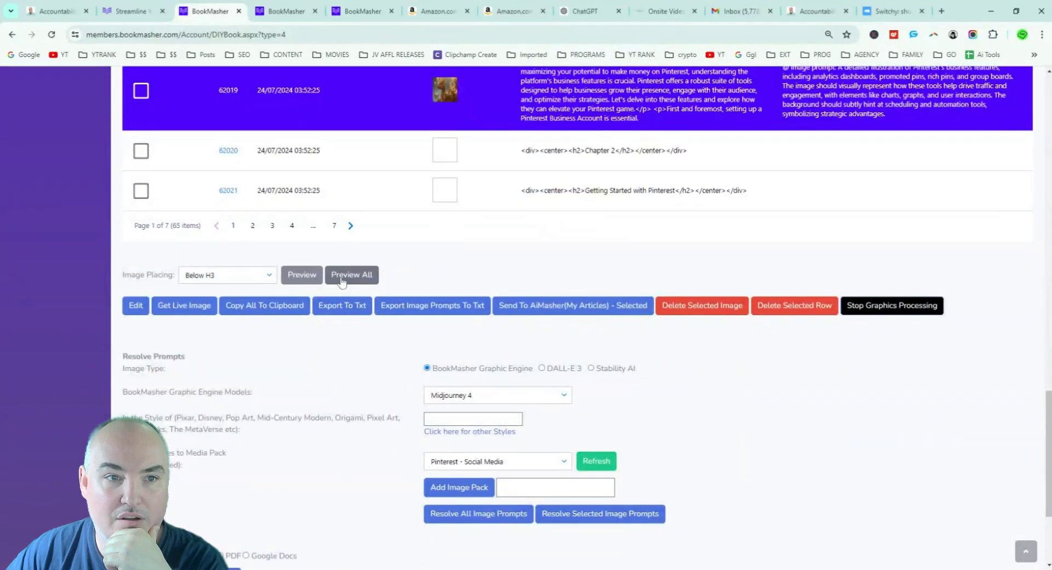
scroll(216, 282, "down", 3)
scroll(208, 308, "up", 8)
scroll(219, 299, "up", 12)
scroll(179, 359, "down", 2)
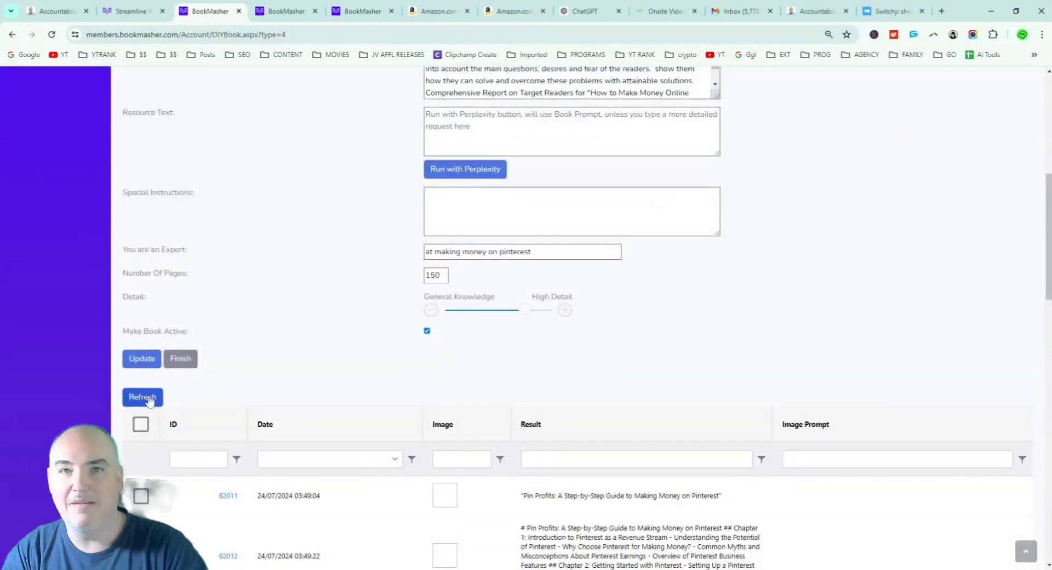
- Preview the entire Pinterest book and read its title, chapter outline and the opening of Chapter 1
scroll(360, 364, "down", 15)
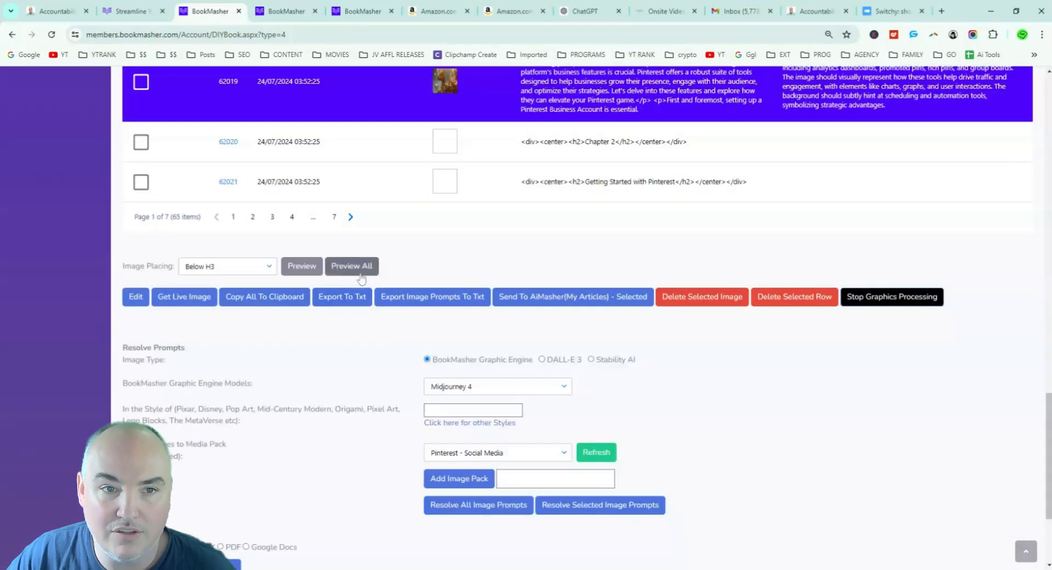
left_click(346, 267)
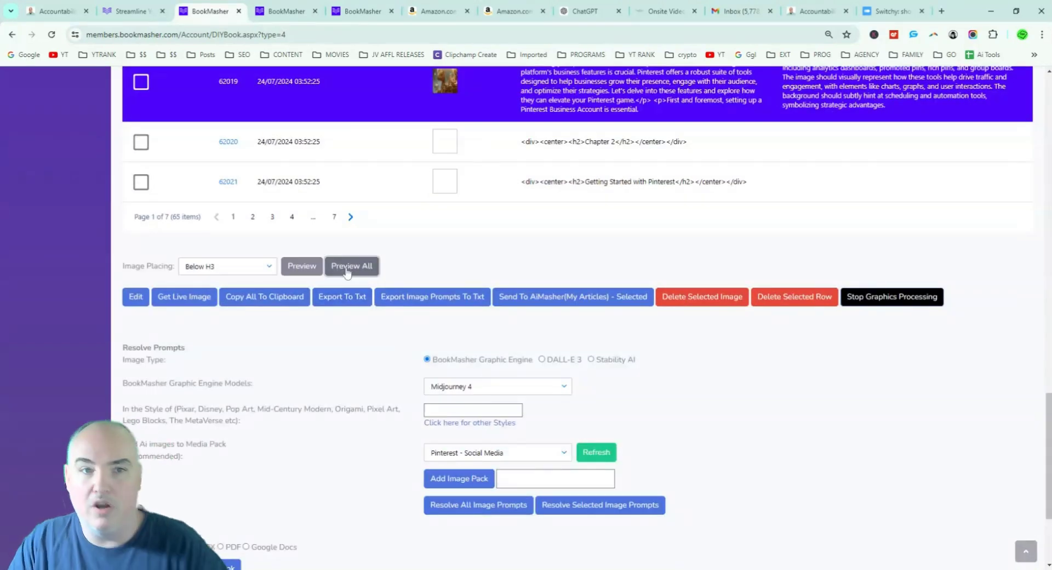
scroll(450, 216, "up", 2)
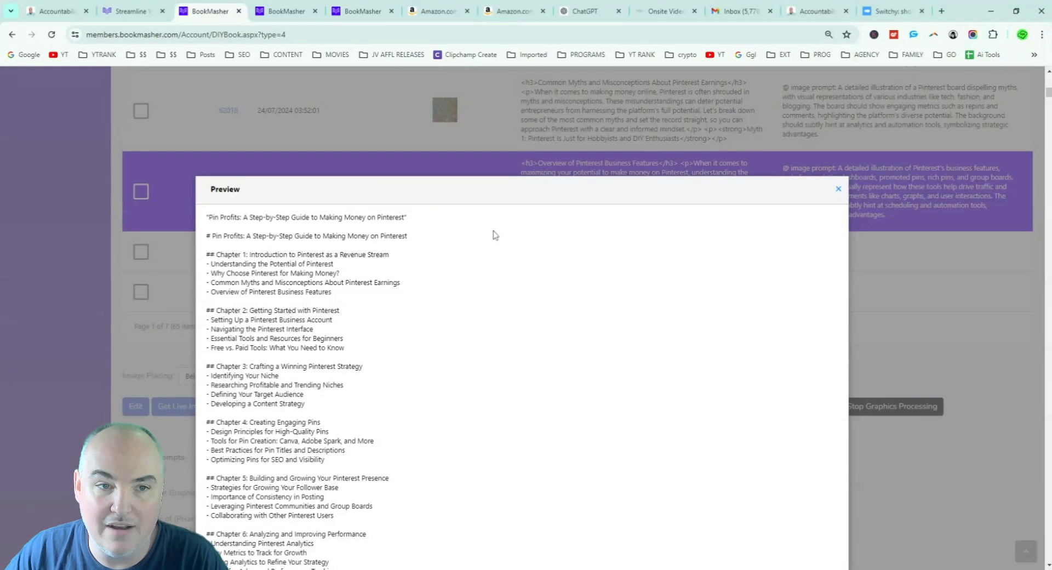
scroll(493, 232, "down", 2)
scroll(313, 221, "down", 10)
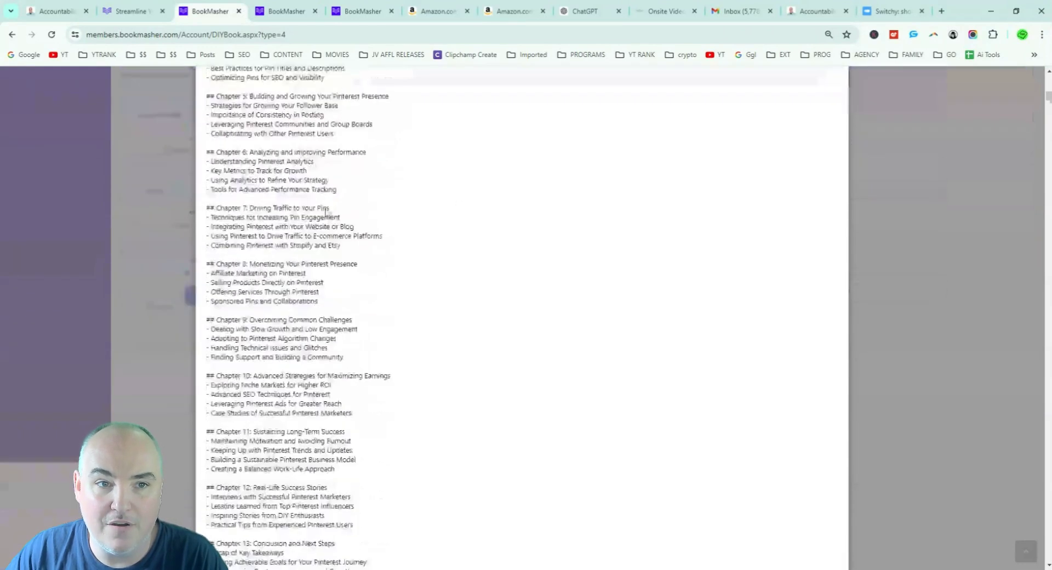
scroll(313, 220, "down", 1)
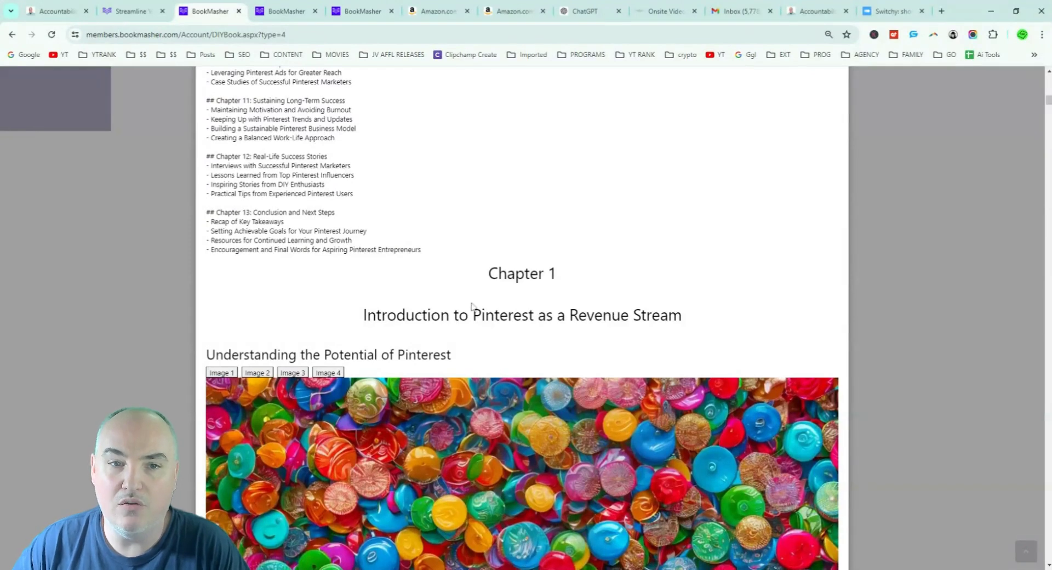
scroll(475, 307, "down", 4)
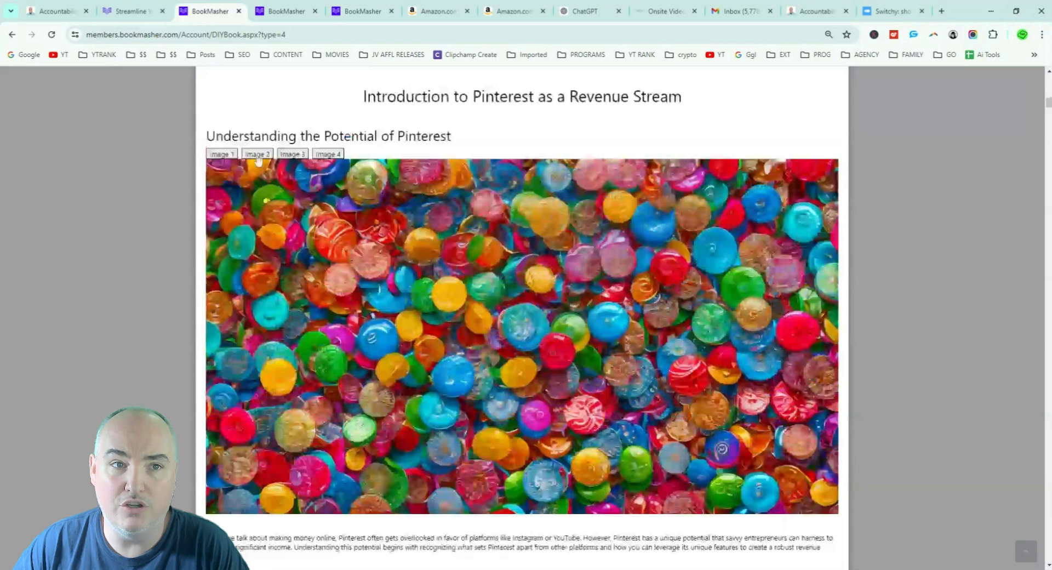
- Compare the four image variants offered for the "Understanding the Potential of Pinterest" section in the preview
left_click(257, 156)
left_click(290, 154)
left_click(327, 154)
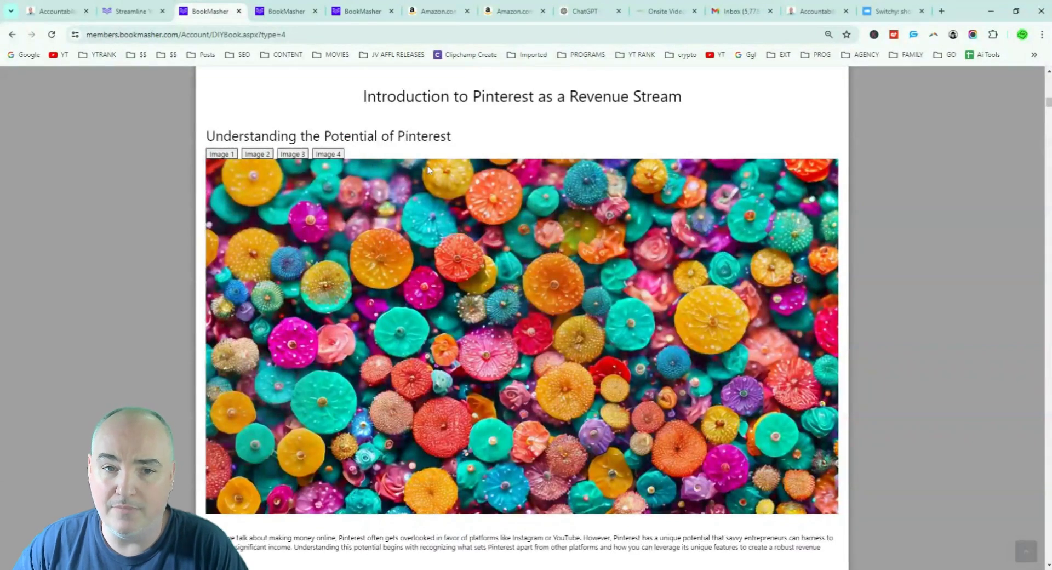
scroll(428, 170, "down", 7)
scroll(484, 337, "up", 7)
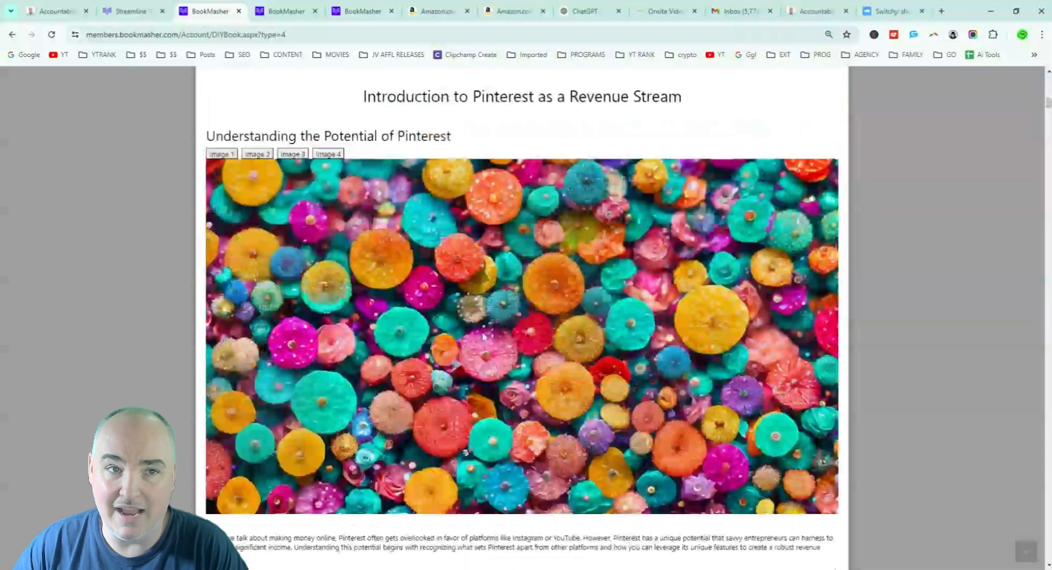
left_click(231, 154)
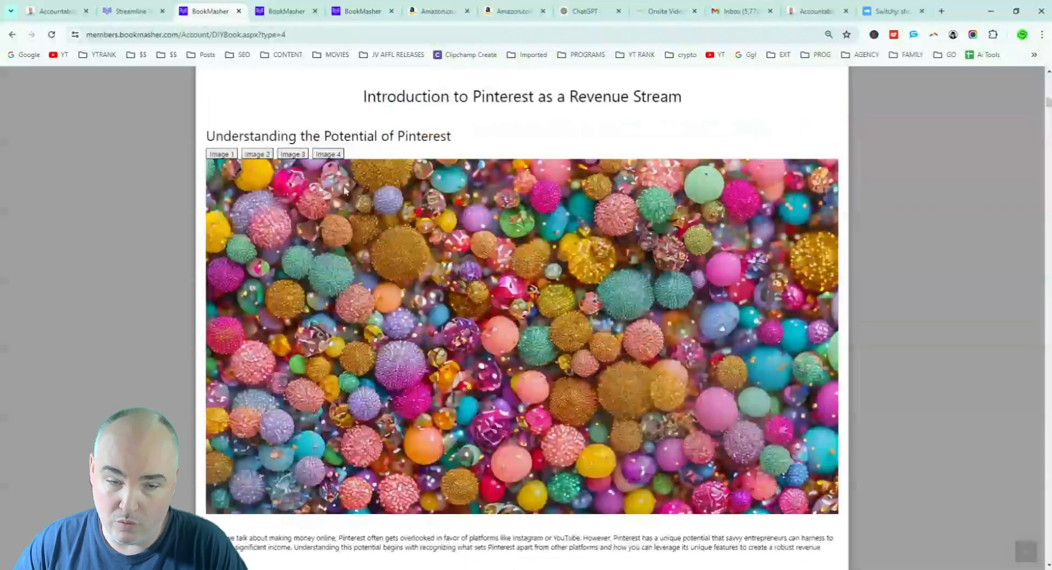
- Read through the rest of Chapter 1 and the illustrated opening of Chapter 2 in the book preview
scroll(625, 225, "down", 4)
scroll(671, 225, "down", 4)
scroll(682, 218, "down", 5)
scroll(581, 226, "down", 12)
scroll(581, 225, "down", 20)
scroll(604, 225, "down", 15)
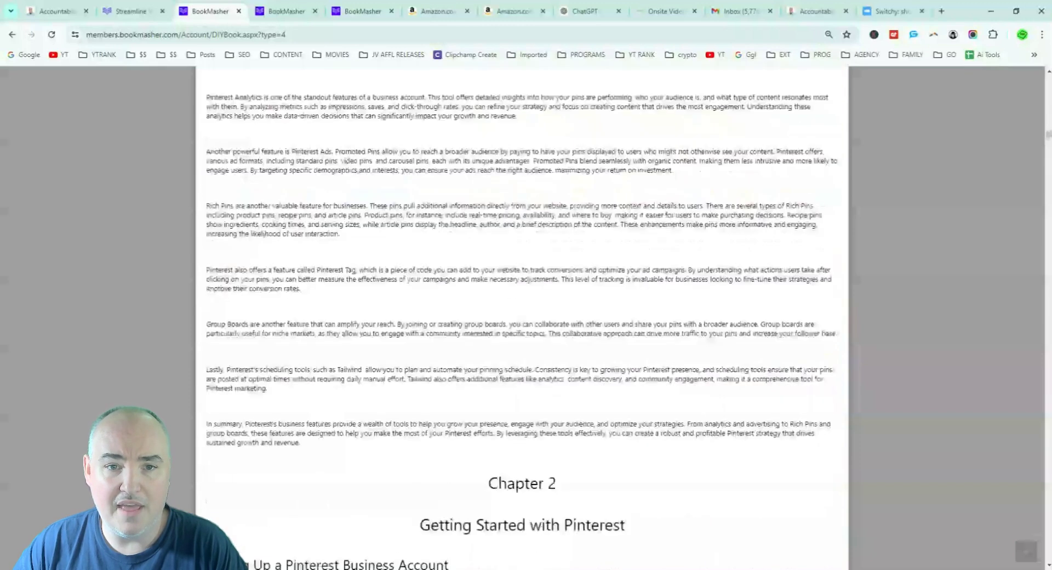
scroll(604, 226, "down", 8)
scroll(655, 272, "down", 10)
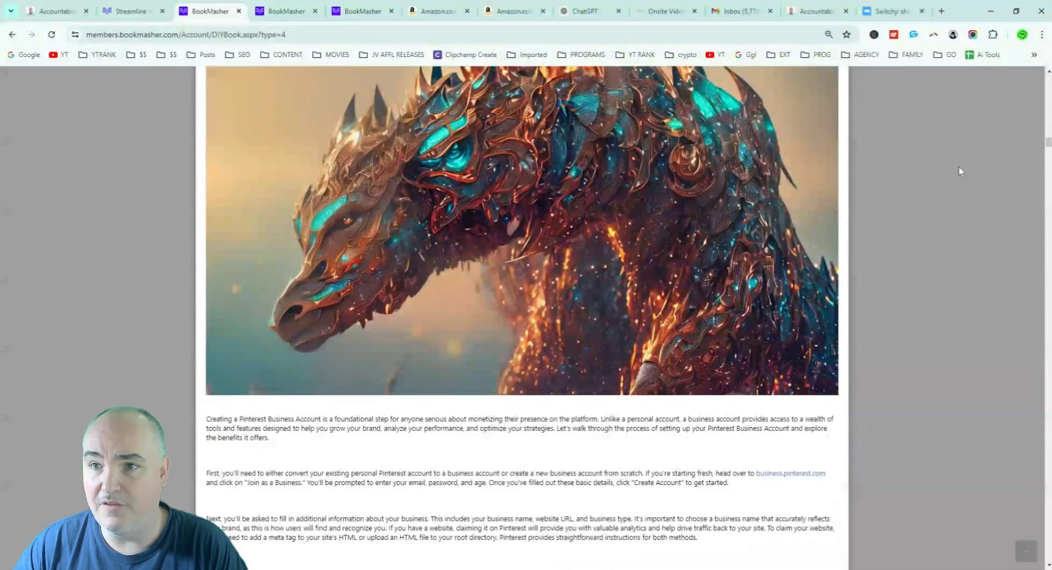
- Examine the closing chapters in the preview, including the advanced SEO techniques, the case studies and Chapter 11 on long-term success
left_click_drag(1048, 144, 1049, 504)
scroll(699, 365, "up", 5)
scroll(698, 365, "down", 20)
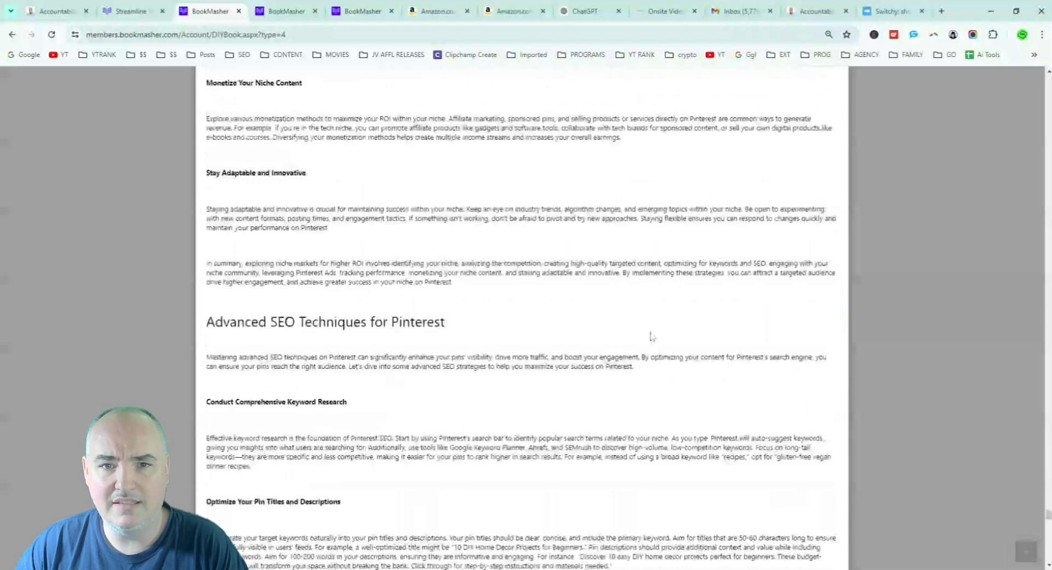
scroll(691, 334, "down", 20)
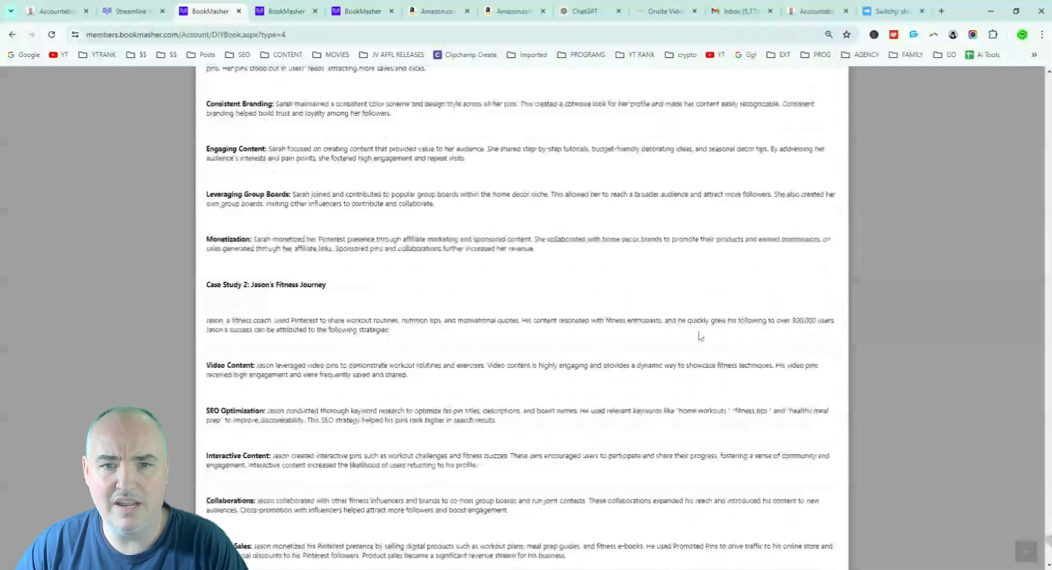
scroll(729, 352, "down", 10)
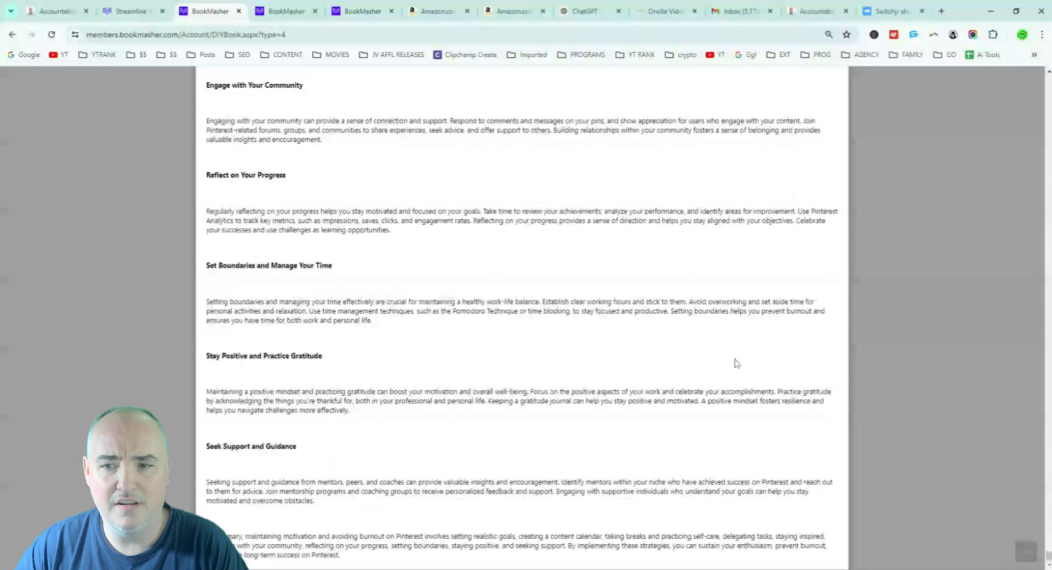
scroll(713, 340, "up", 8)
scroll(707, 330, "down", 3)
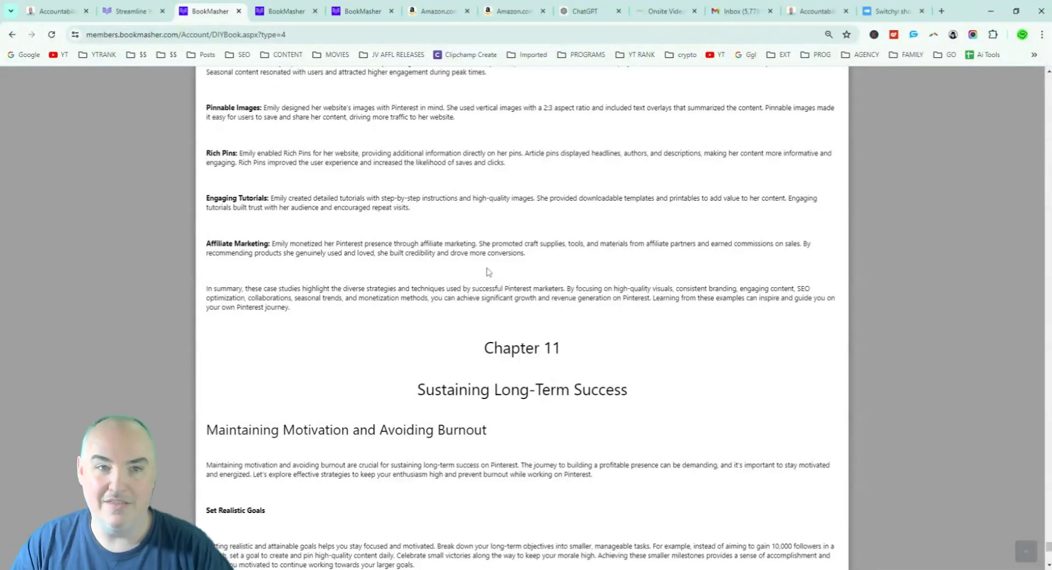
scroll(550, 229, "up", 5)
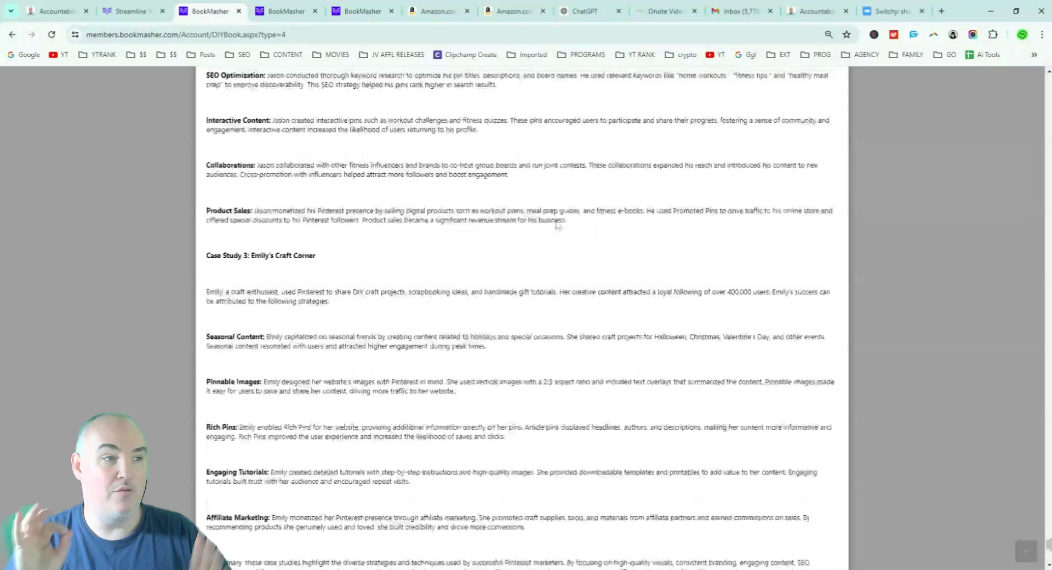
scroll(639, 270, "up", 20)
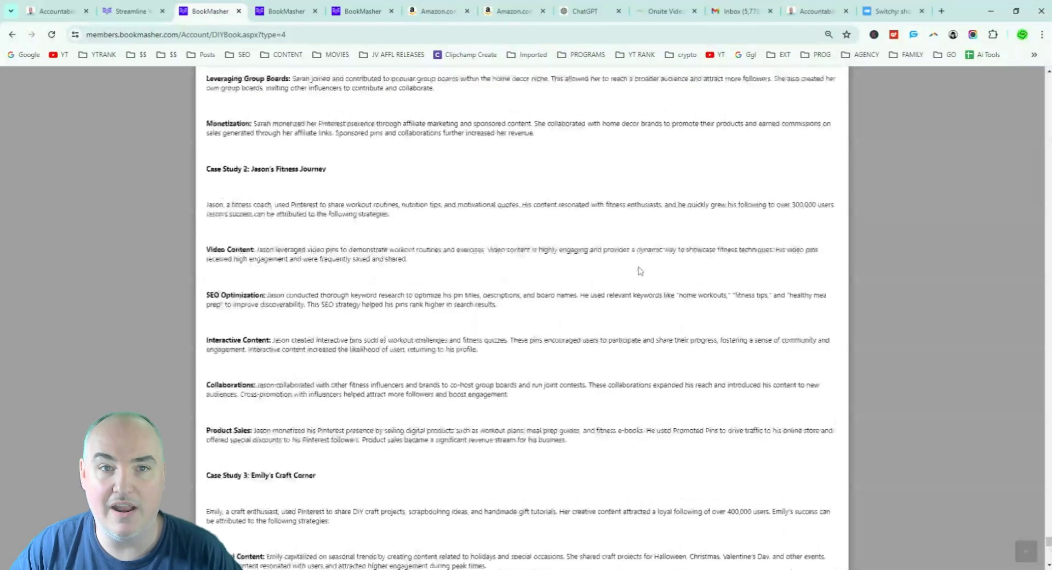
scroll(521, 318, "up", 20)
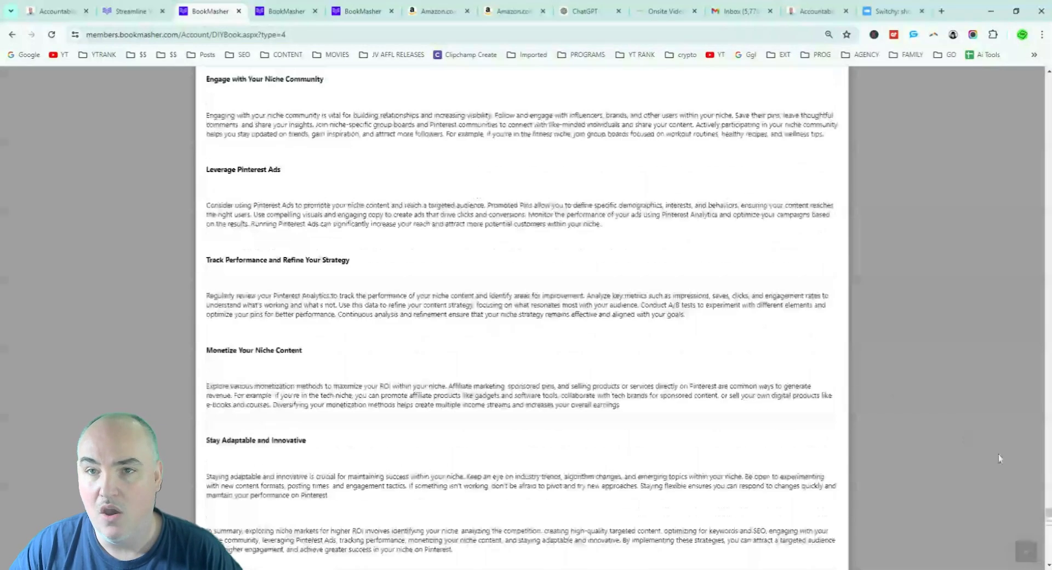
- Compare the image variants for Chapter 5's "Strategies for Growing Your Follower Base" section, finishing on Image 2, and close the preview
left_click_drag(1048, 513, 1049, 233)
scroll(603, 274, "up", 7)
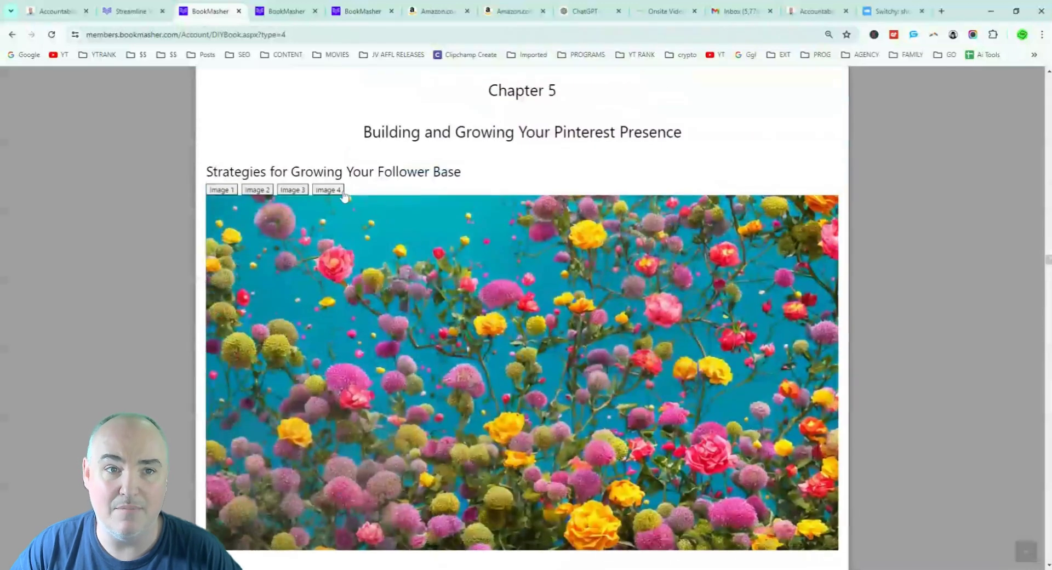
left_click(257, 189)
left_click(222, 190)
left_click(328, 189)
left_click(257, 191)
left_click(257, 191)
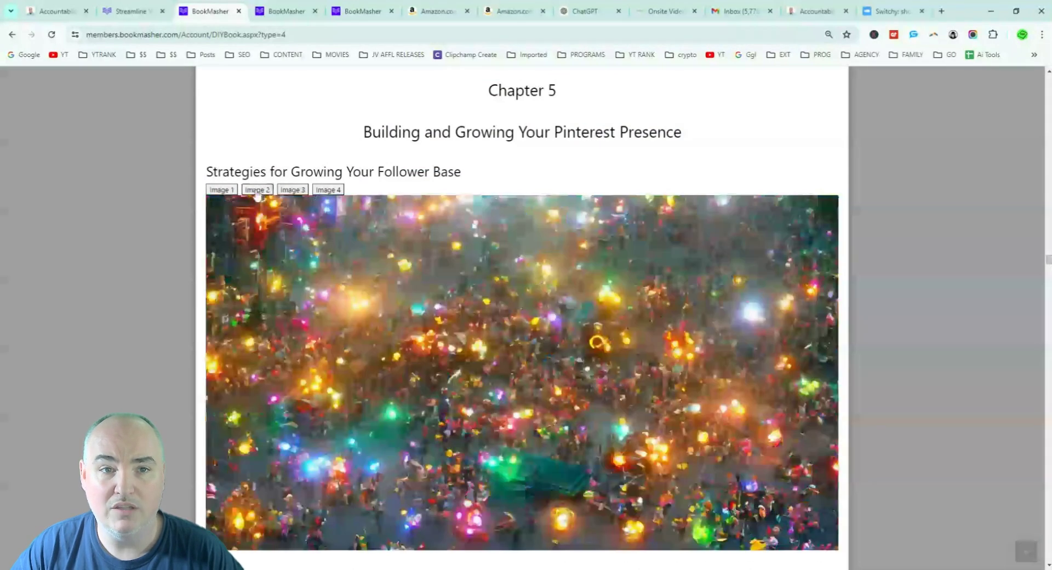
scroll(892, 320, "up", 10)
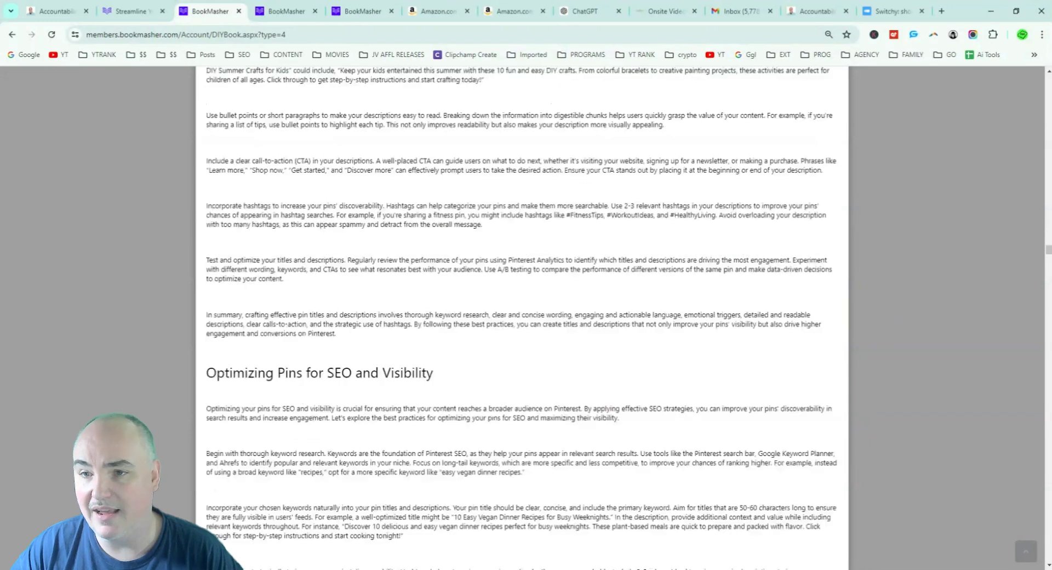
left_click_drag(1048, 250, 1038, 92)
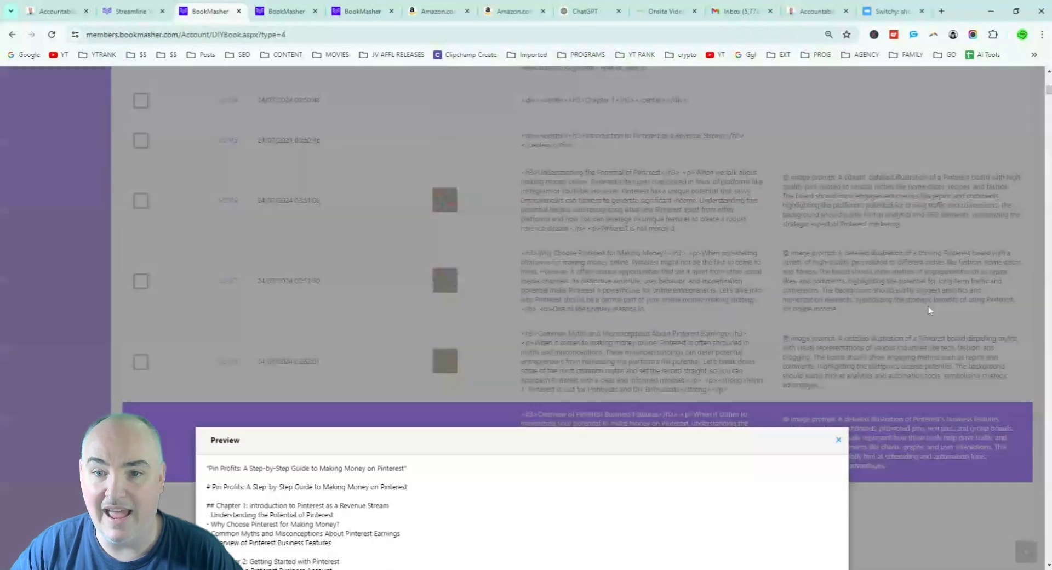
left_click(839, 440)
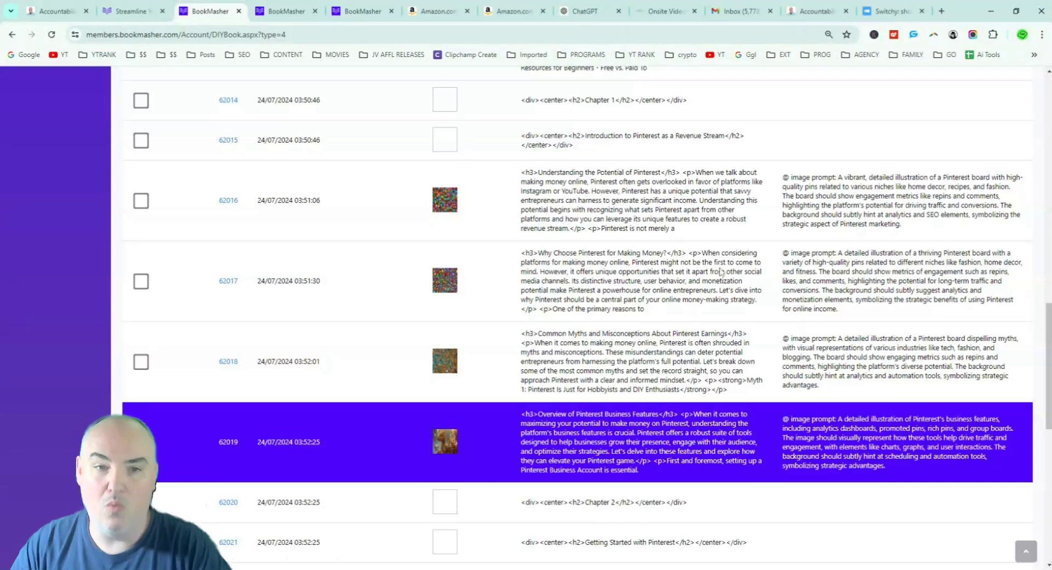
- Review the Pinterest book's image placing, prompt resolving and output format options, its content rows and its main settings
scroll(669, 181, "down", 6)
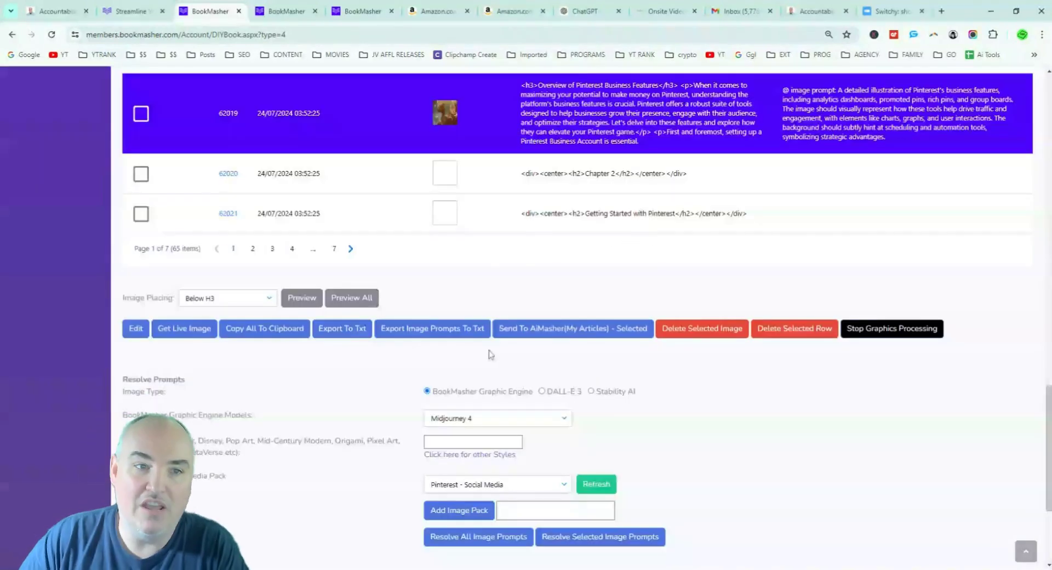
scroll(454, 366, "down", 4)
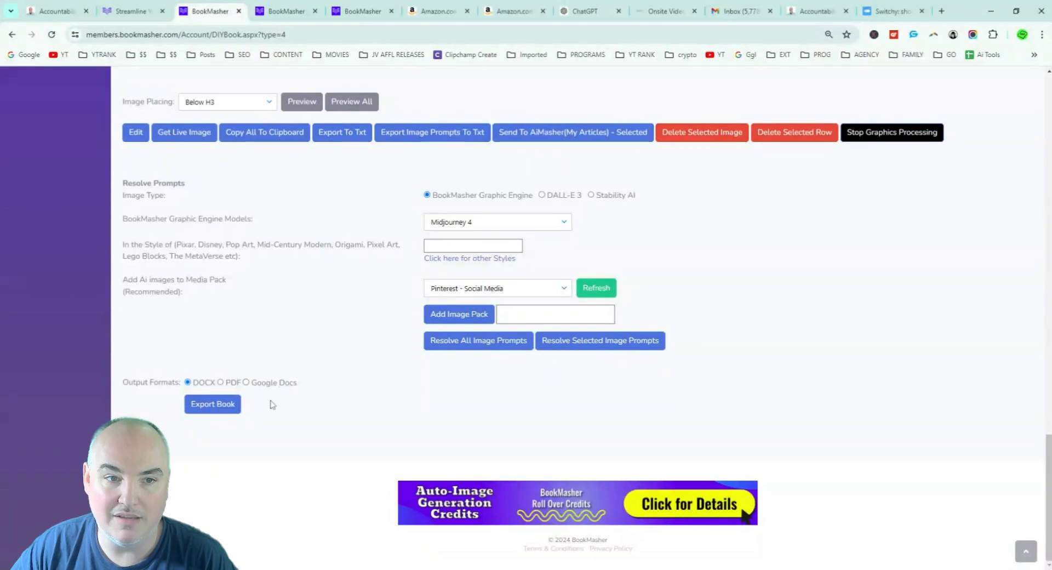
scroll(378, 443, "up", 15)
scroll(338, 415, "down", 4)
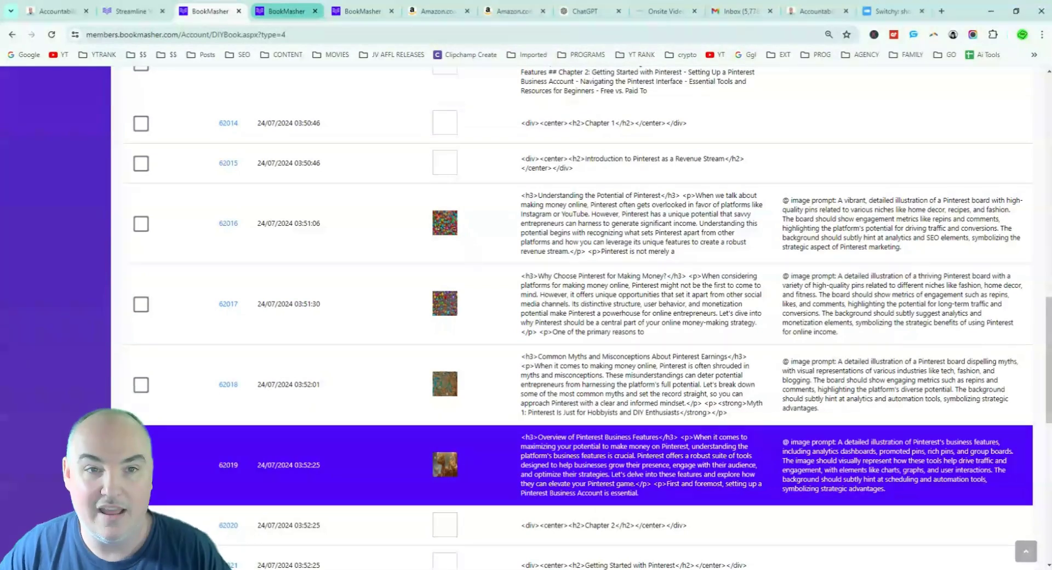
scroll(742, 237, "up", 10)
scroll(742, 236, "up", 5)
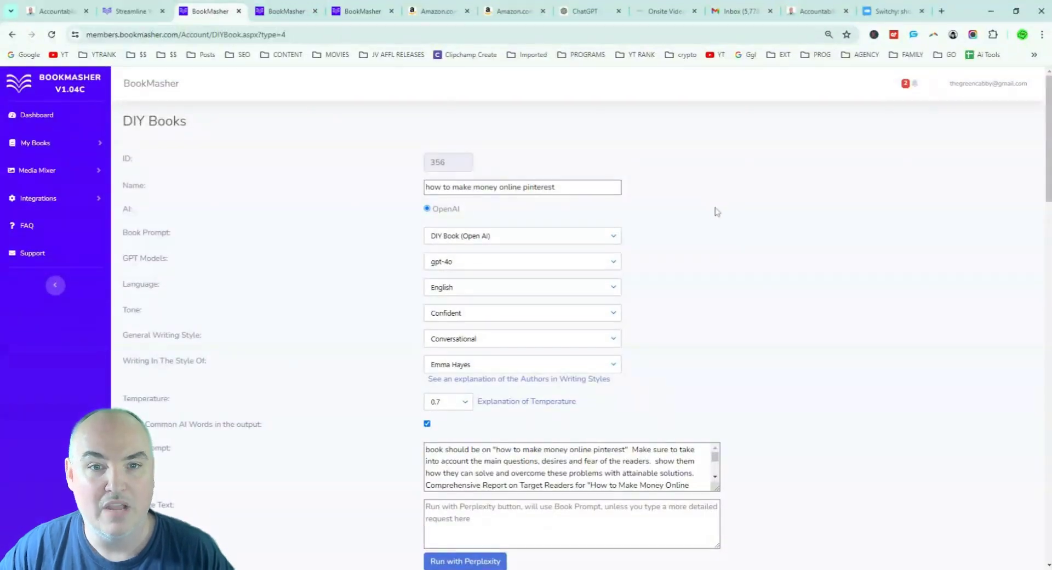
- Switch to the DIY Books list in the other open BookMasher page, reload the module, and add a new book
left_click(281, 13)
left_click(367, 22)
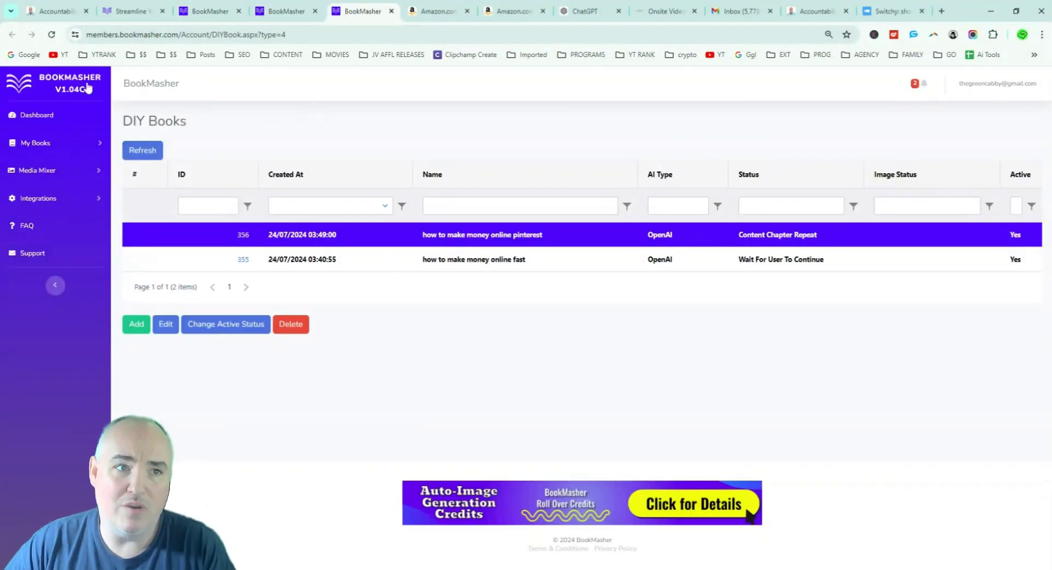
left_click(39, 144)
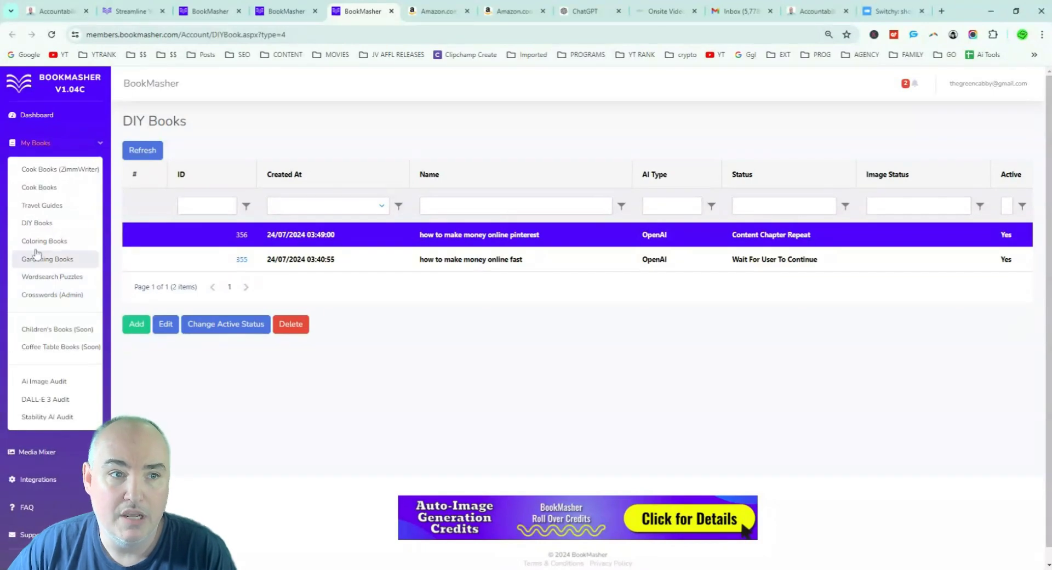
left_click(36, 225)
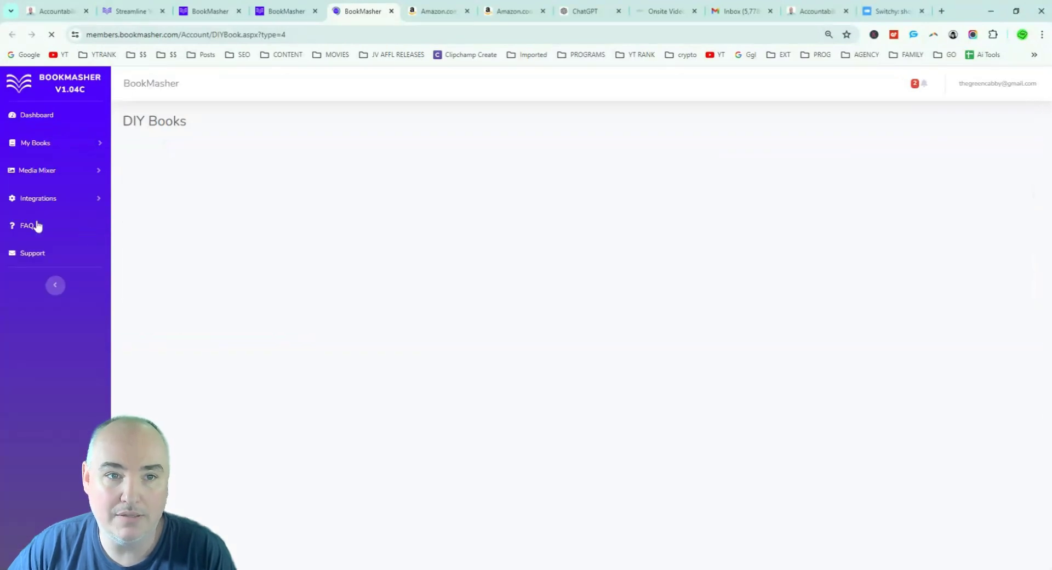
left_click(131, 326)
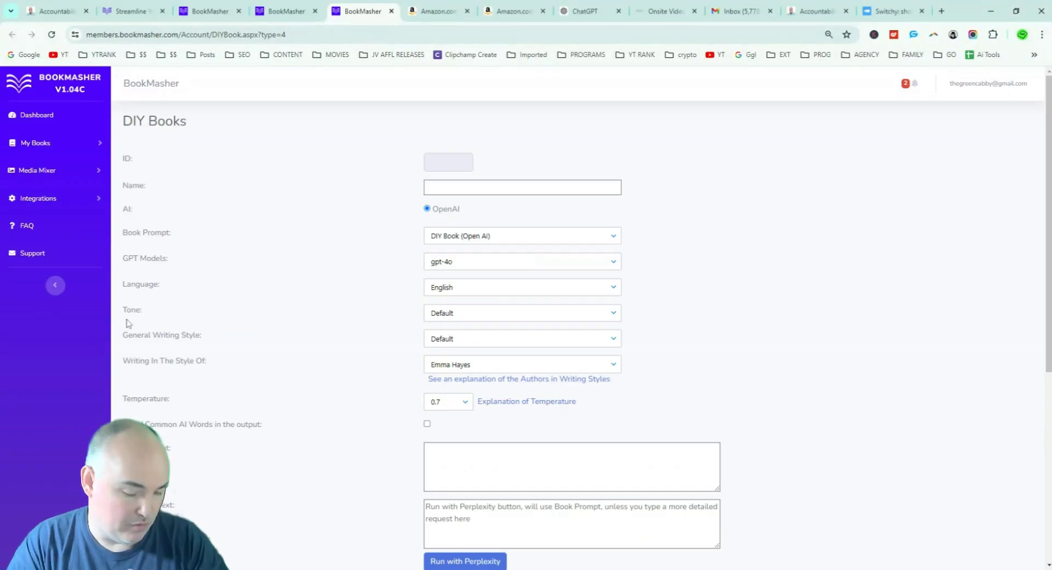
- Name the new DIY book "how to make money online as a teen" and check the available GPT models, keeping gpt-4o
left_click(523, 188)
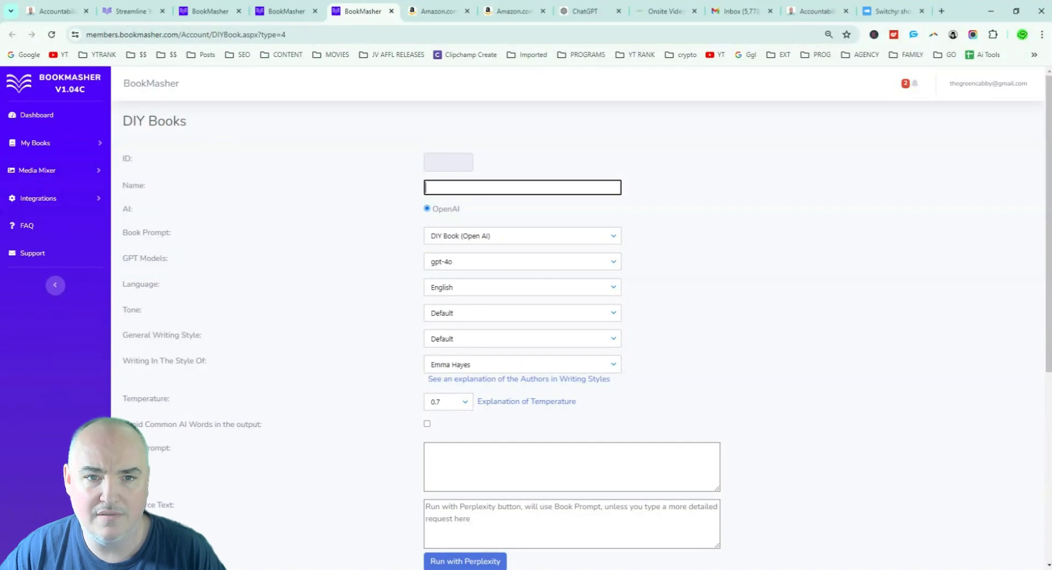
type("how to make money online as a teen")
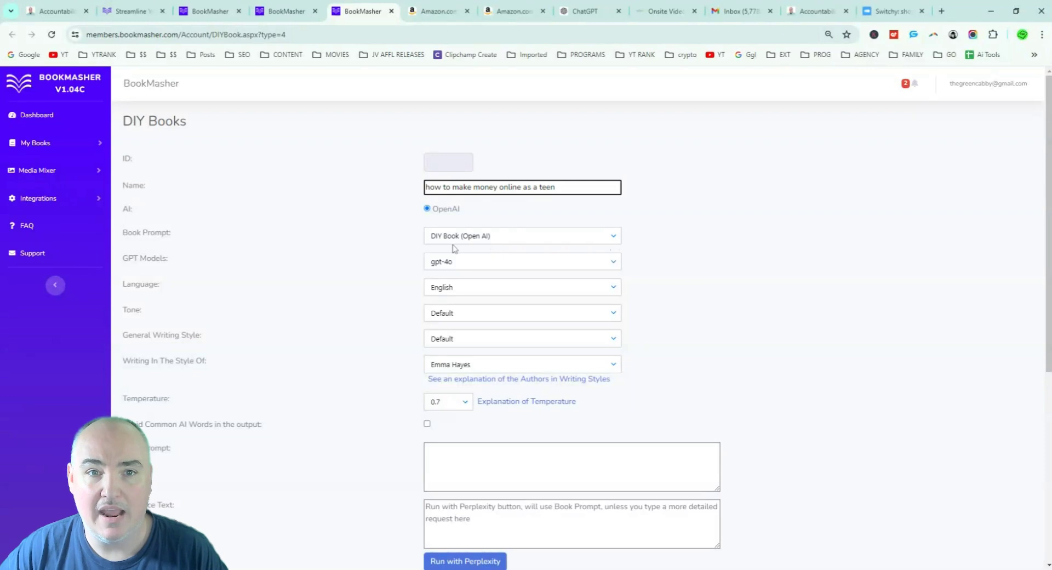
left_click(472, 262)
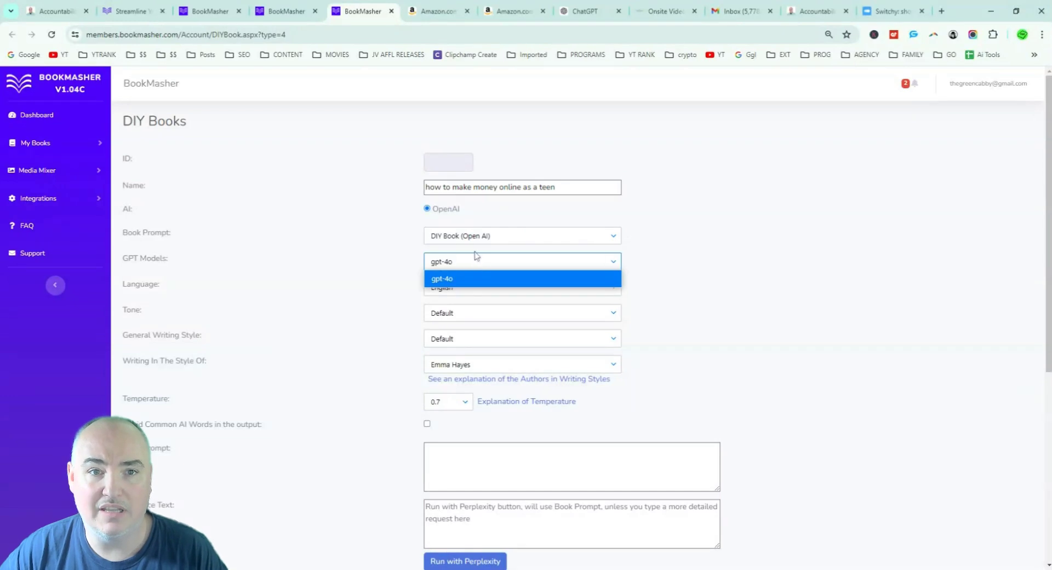
left_click(696, 241)
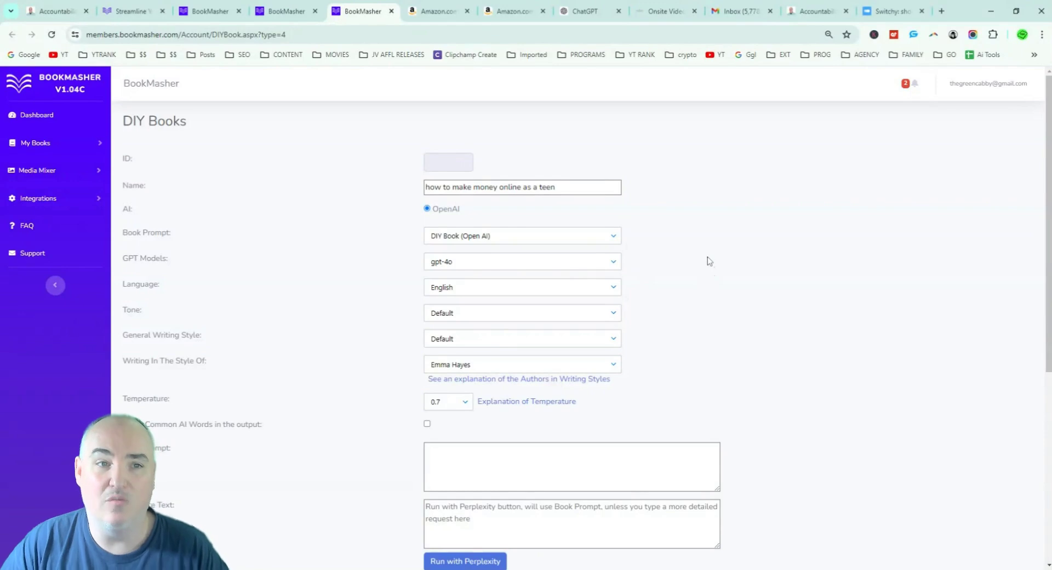
- Check the languages available for the new book, keeping English
left_click(469, 293)
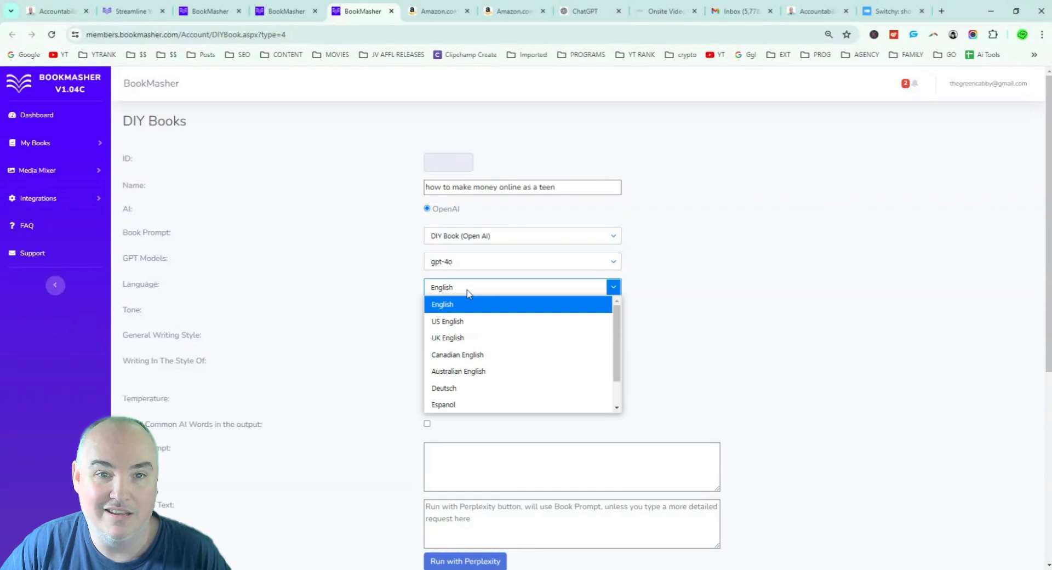
left_click_drag(621, 341, 618, 370)
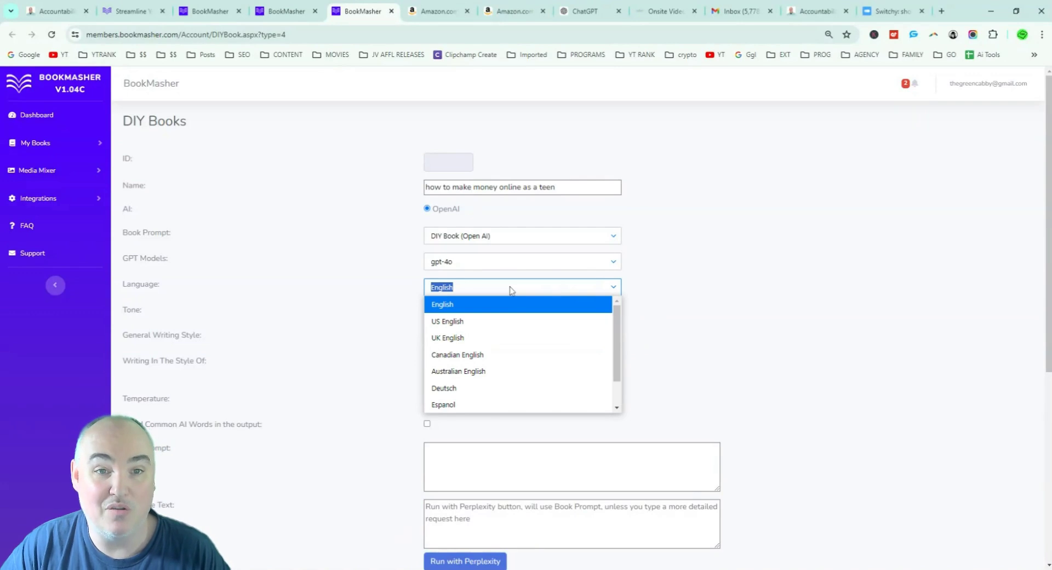
left_click(662, 282)
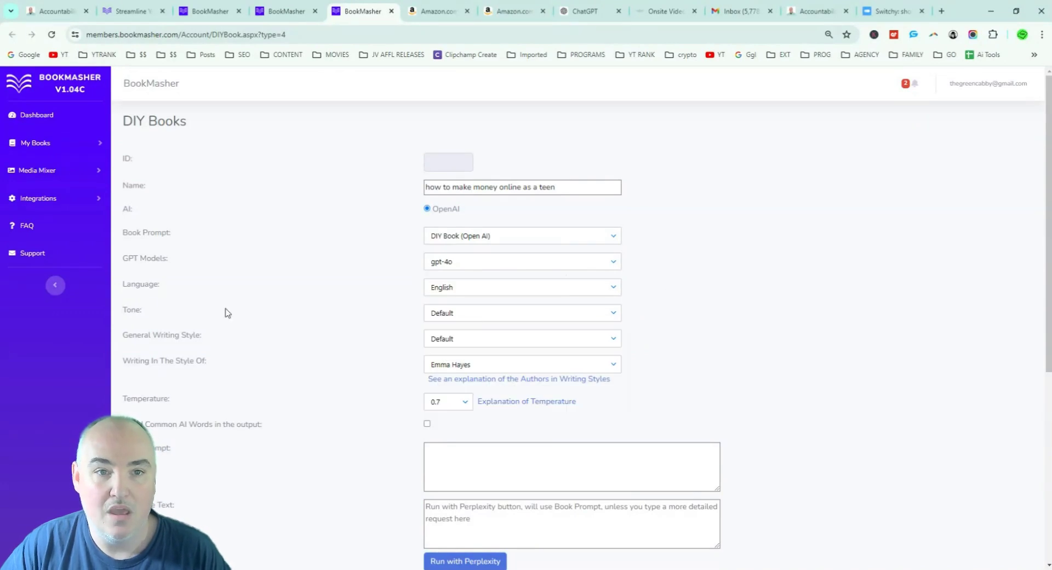
- Set the book's tone to Authoritative and its general writing style to Conversational
left_click(450, 311)
mouse_move(621, 357)
left_mouse_down()
mouse_move(616, 422)
mouse_move(617, 351)
left_mouse_up()
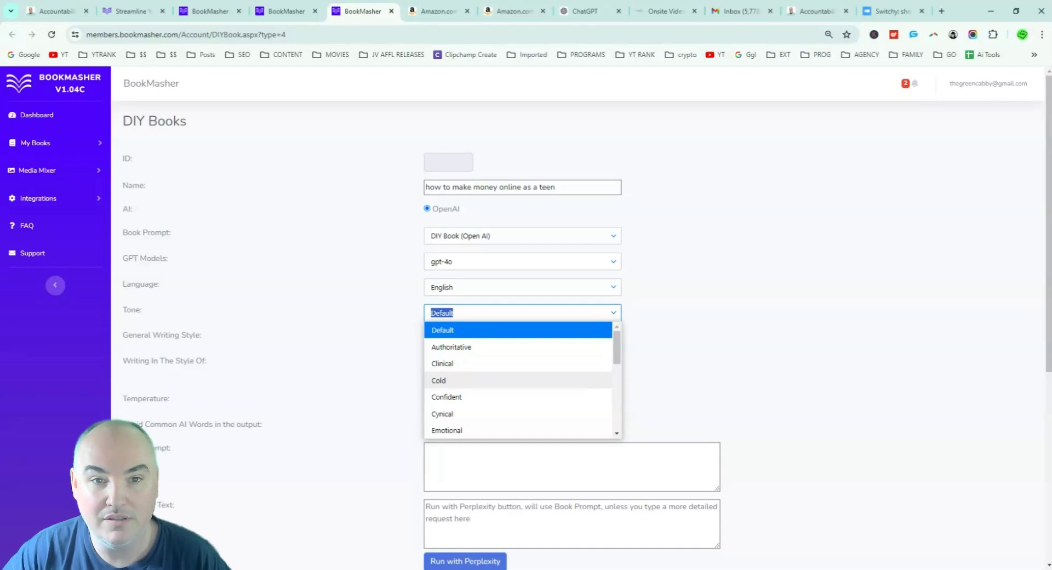
left_click(521, 347)
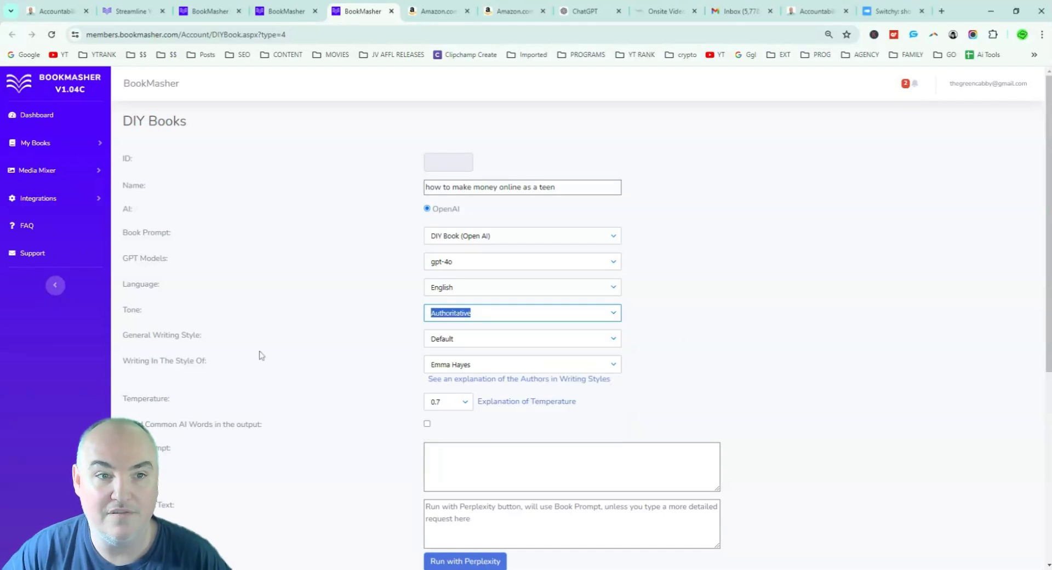
left_click(480, 339)
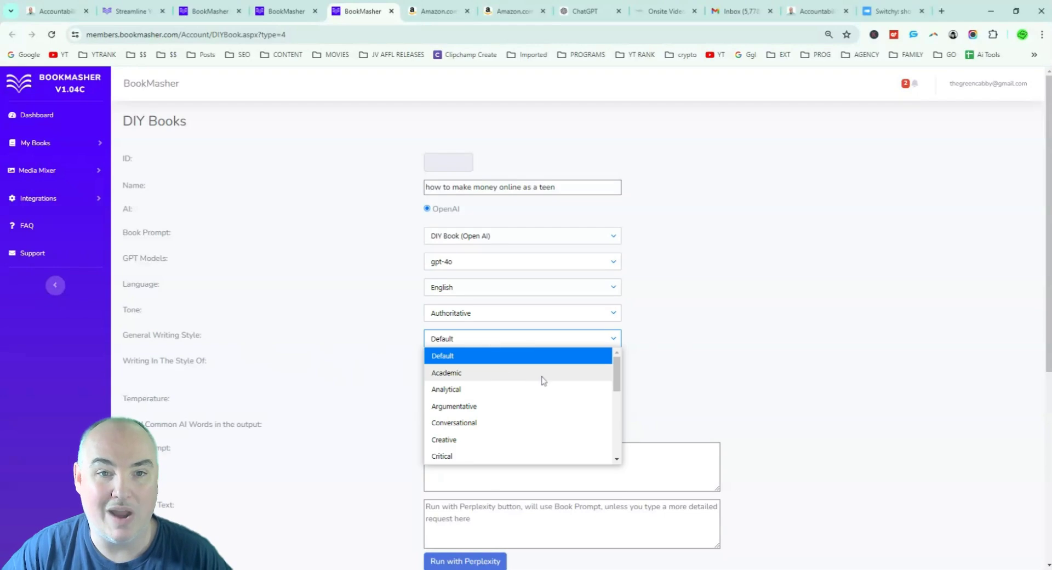
left_click(496, 423)
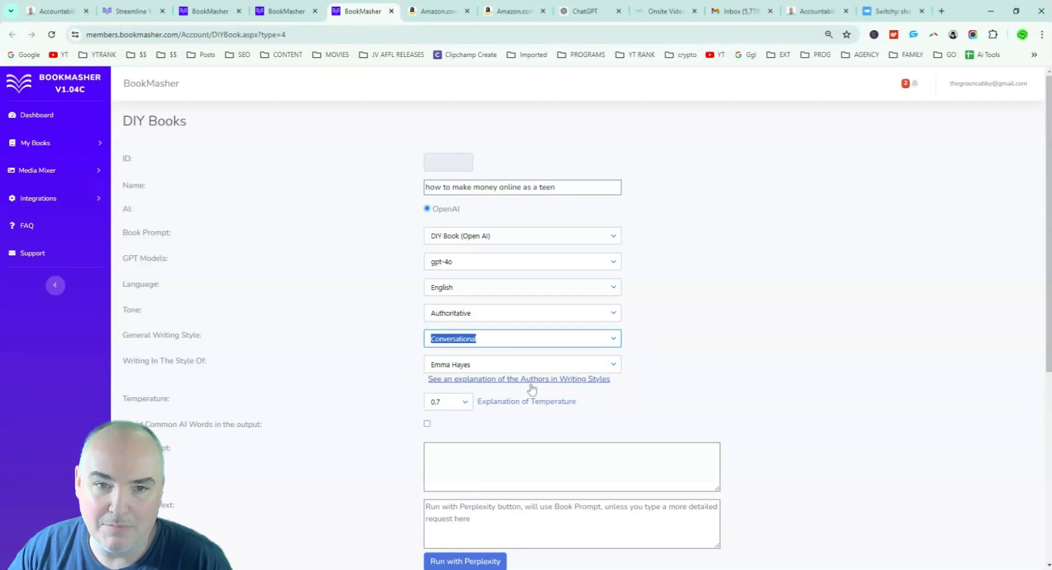
- Check the author styles on offer and their explanation page, keep the preset author, and return to the book form
left_click(563, 366)
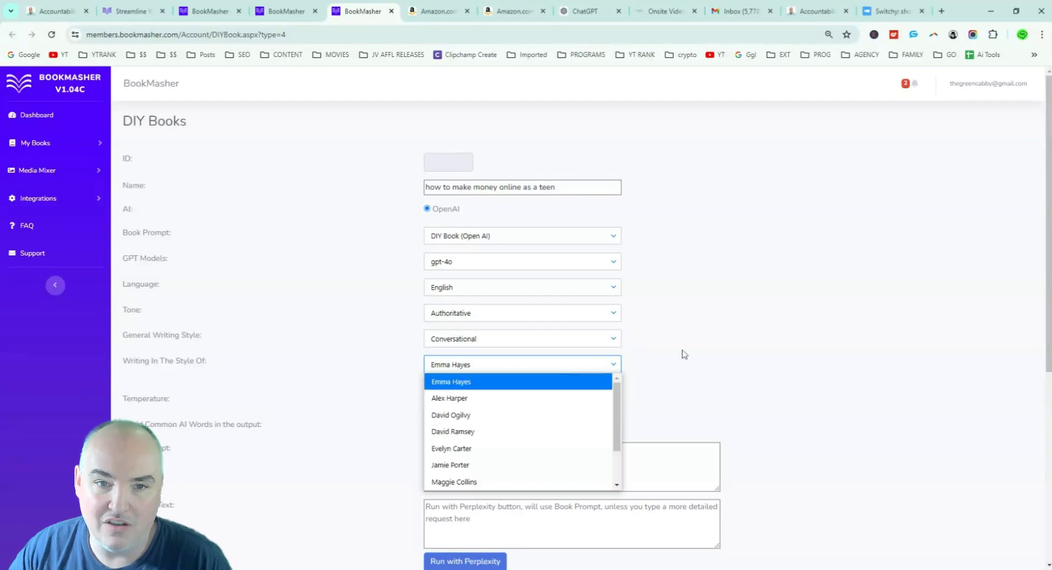
left_click(620, 363)
left_click(529, 378)
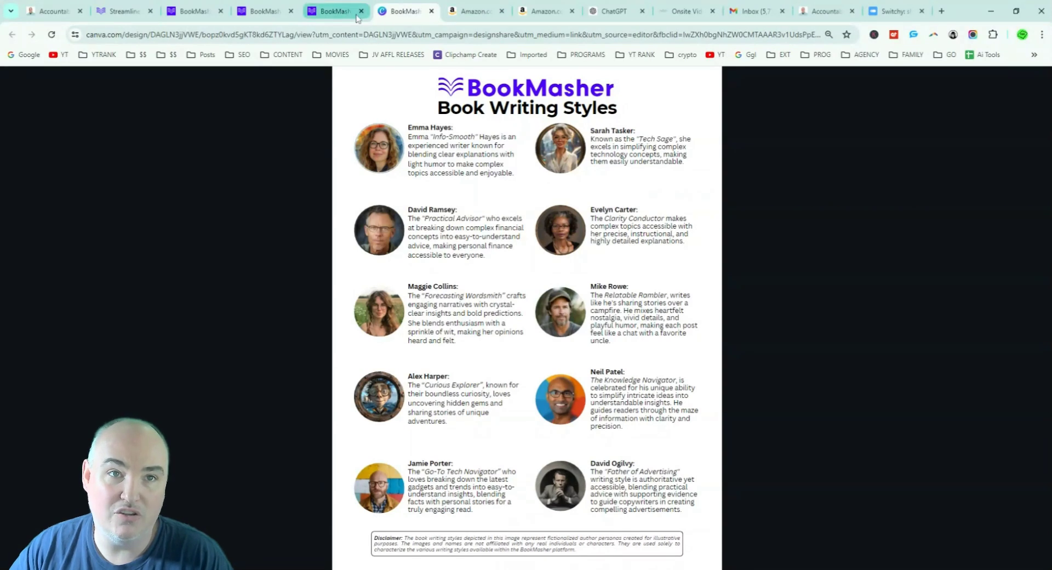
left_click(337, 11)
left_click(405, 11)
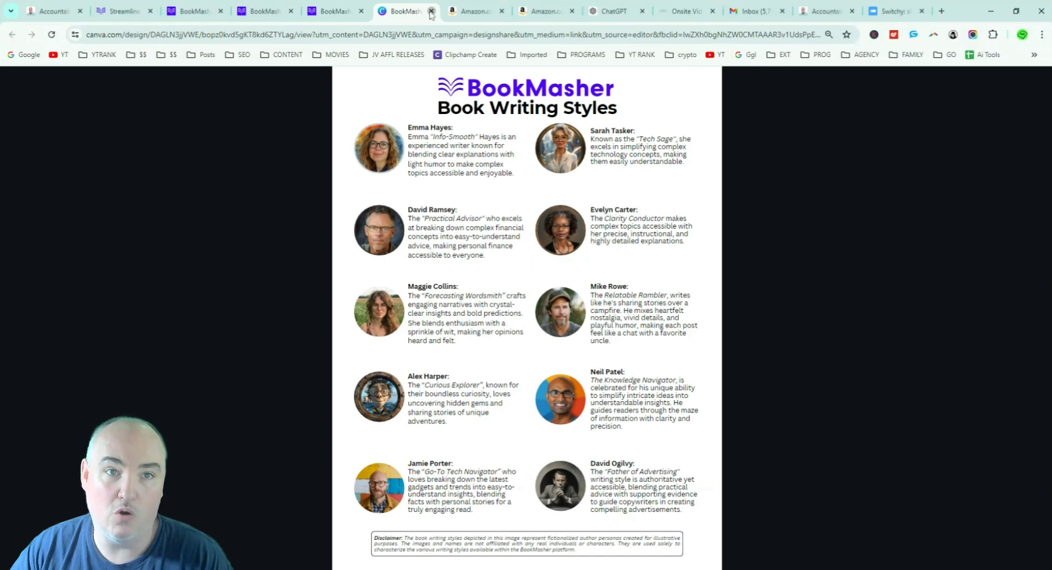
left_click(431, 11)
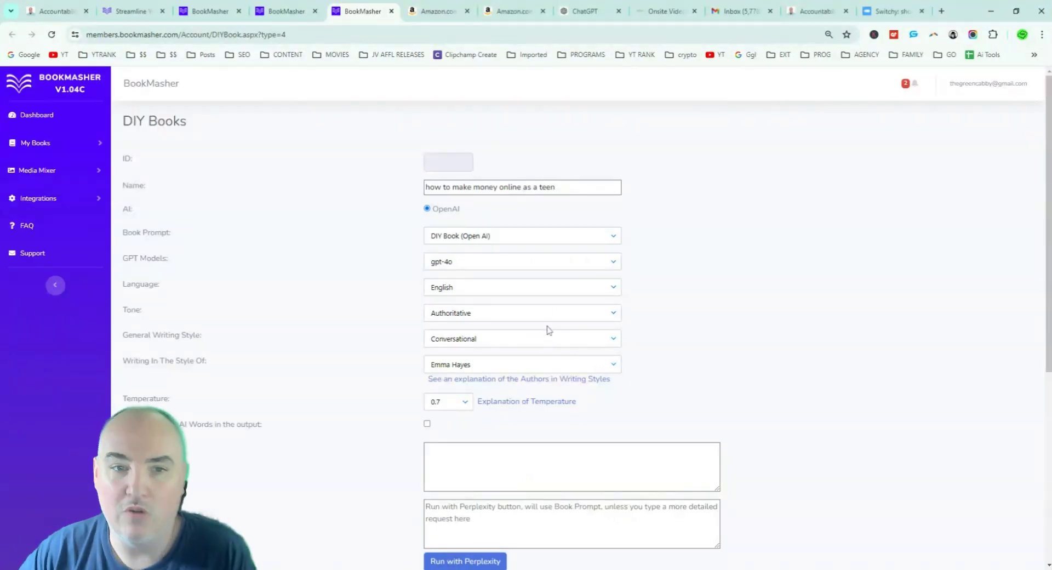
- Check the temperature setting, keeping 0.7, and enable avoiding common AI words in the output
left_click(441, 406)
left_click(598, 432)
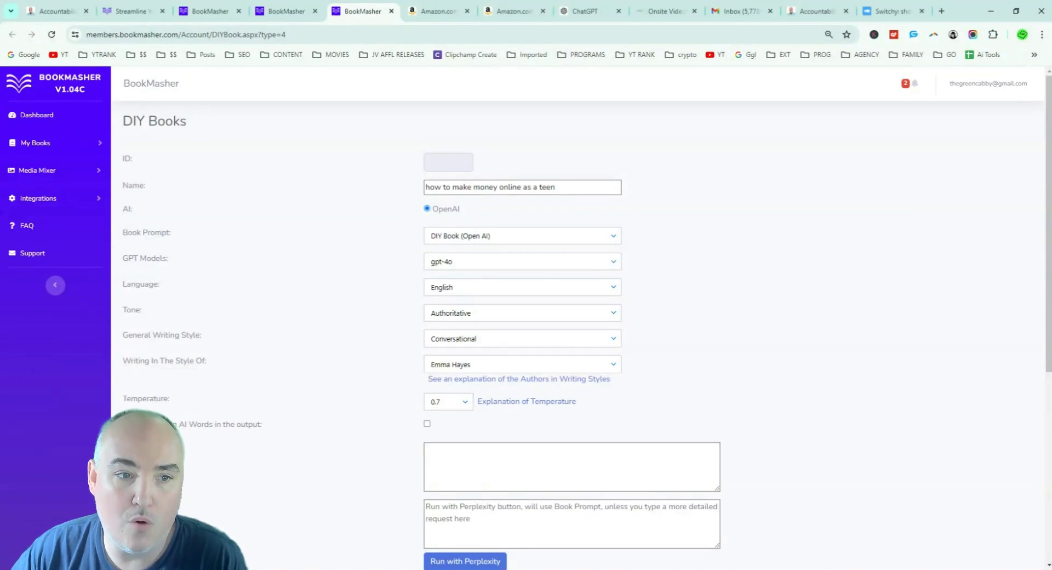
left_click(428, 424)
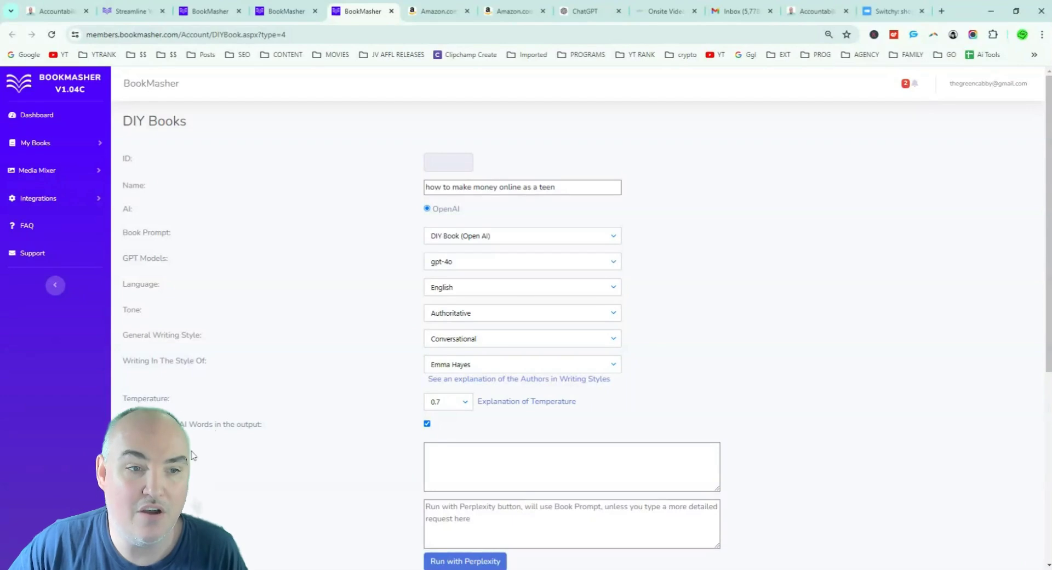
- Write a book prompt on "how to make money online as a teen" covering readers' questions, desires and fears, including the pasted target reader report
left_click(490, 471)
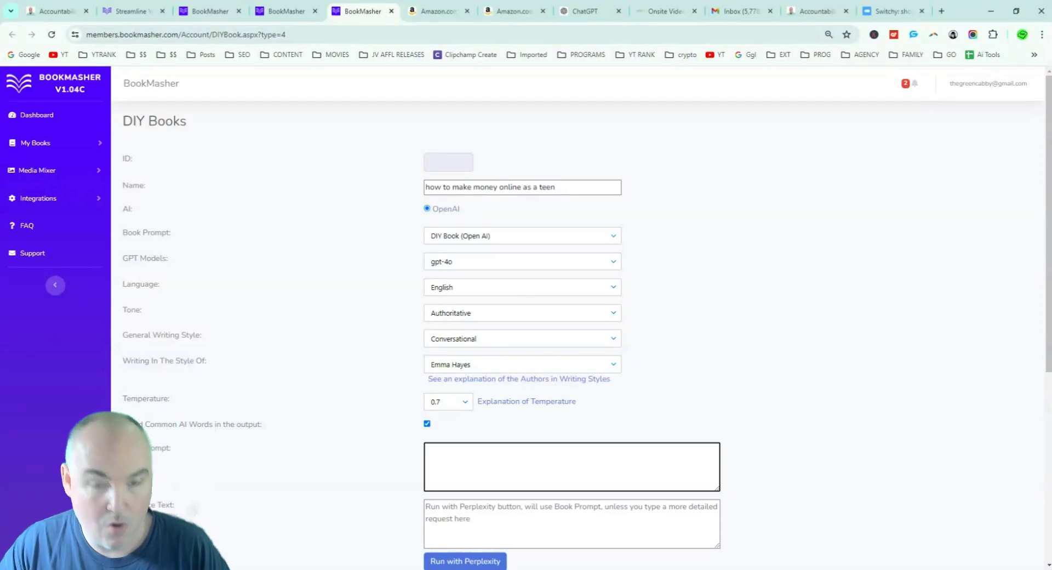
type("how to make money online as a teen")
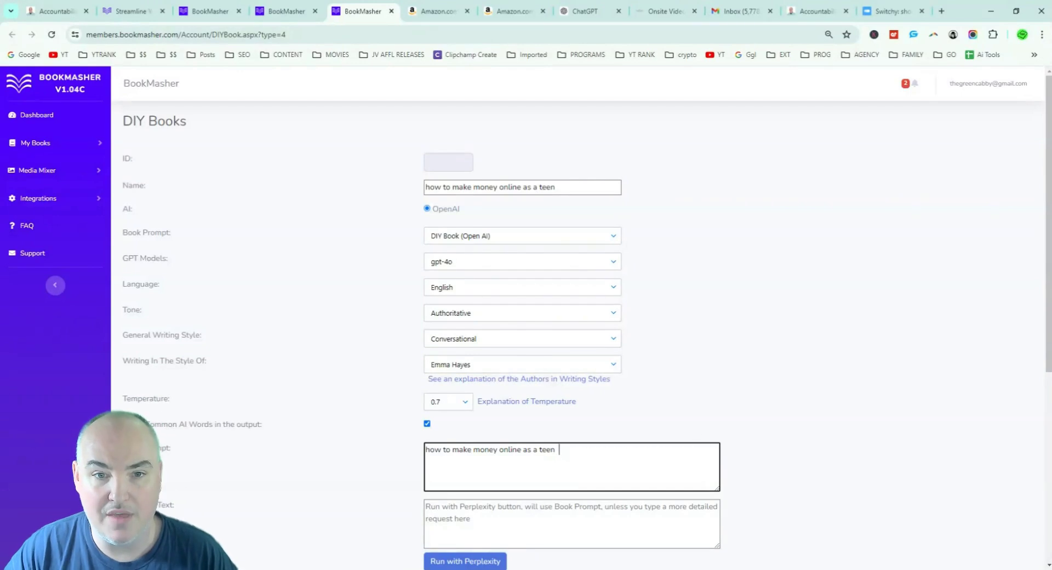
key("ctrl+a")
key("ctrl+v")
scroll(572, 466, "up", 10)
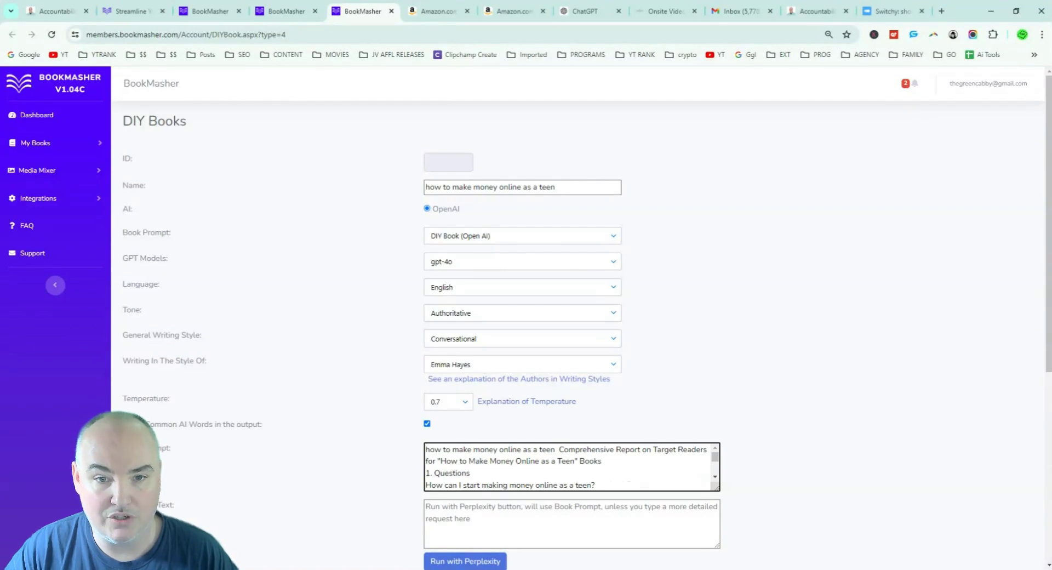
left_click_drag(559, 449, 399, 457)
key("ctrl+v")
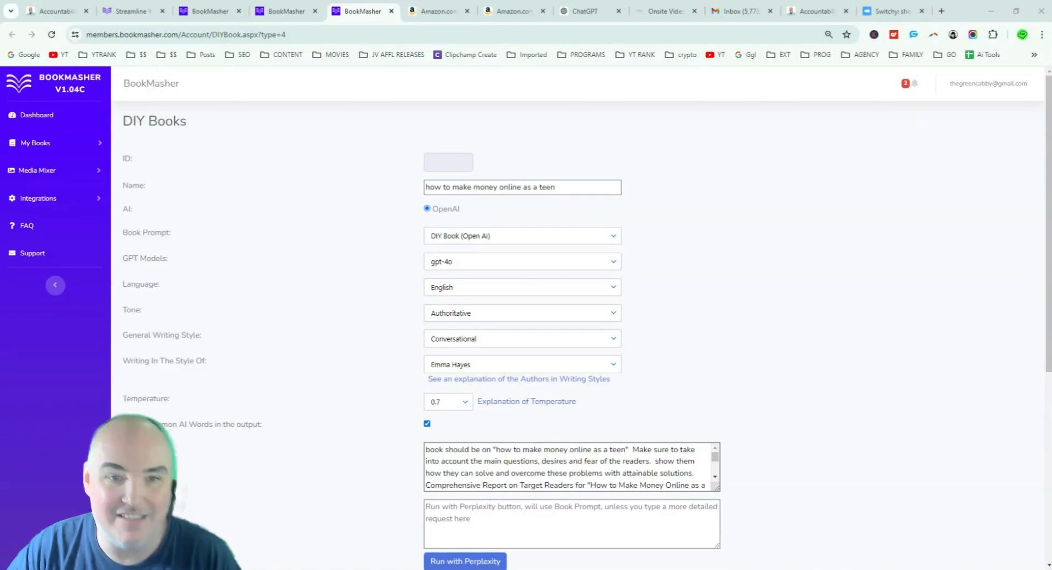
- Enter "making money as a teenager." as the book's area of expertise
scroll(603, 274, "down", 3)
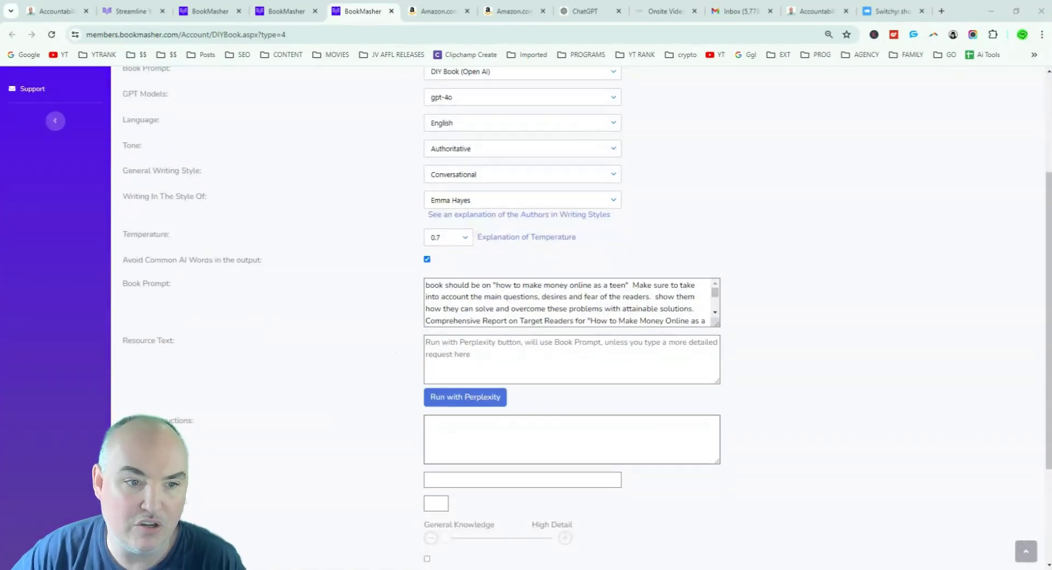
left_click(482, 481)
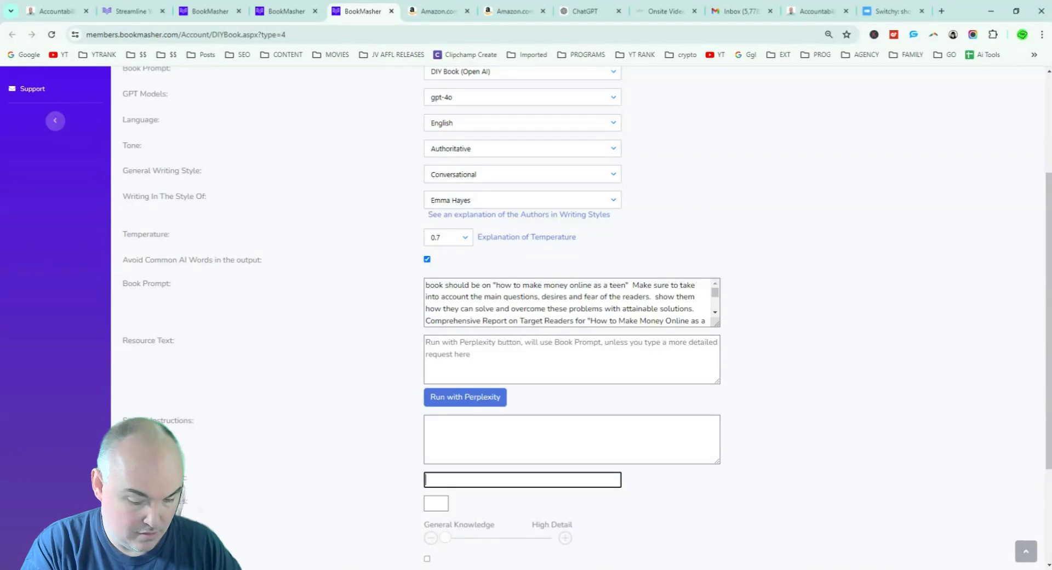
type("making money as a teenager")
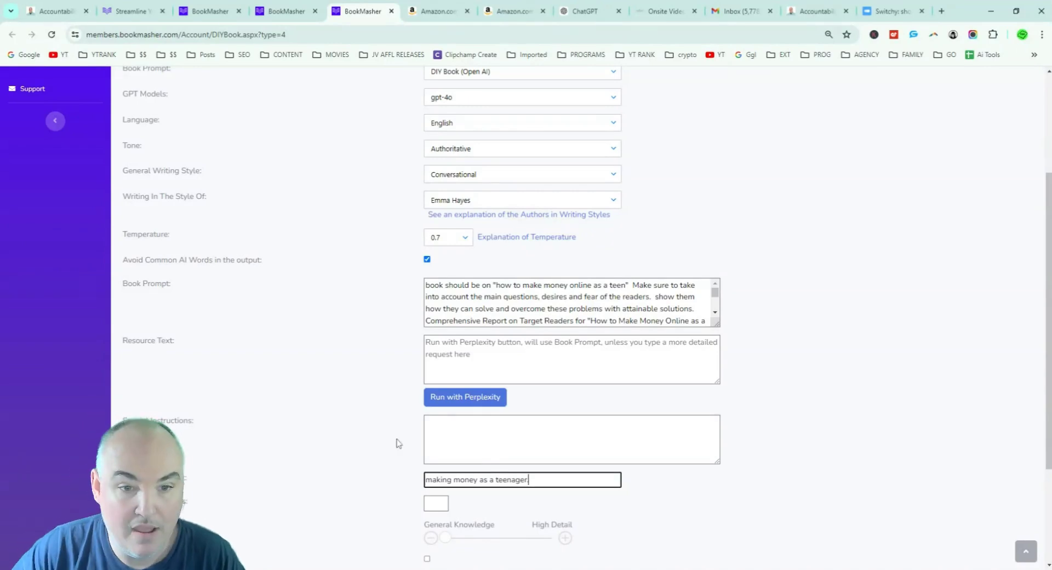
scroll(392, 447, "down", 2)
type(".")
key("Tab")
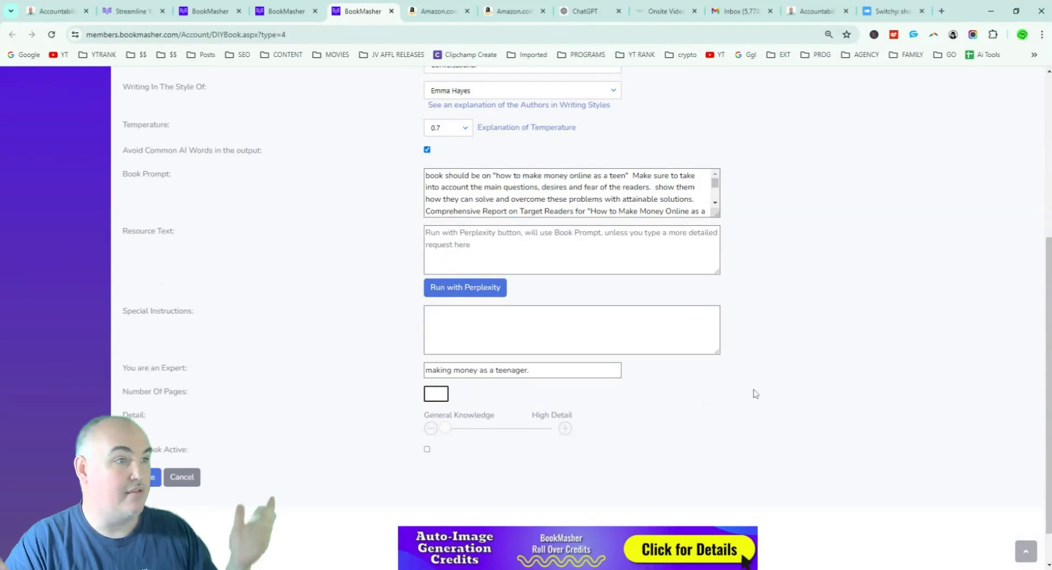
- Set 100 pages and a detail level about three quarters towards High Detail, and save the book as active
type("1000")
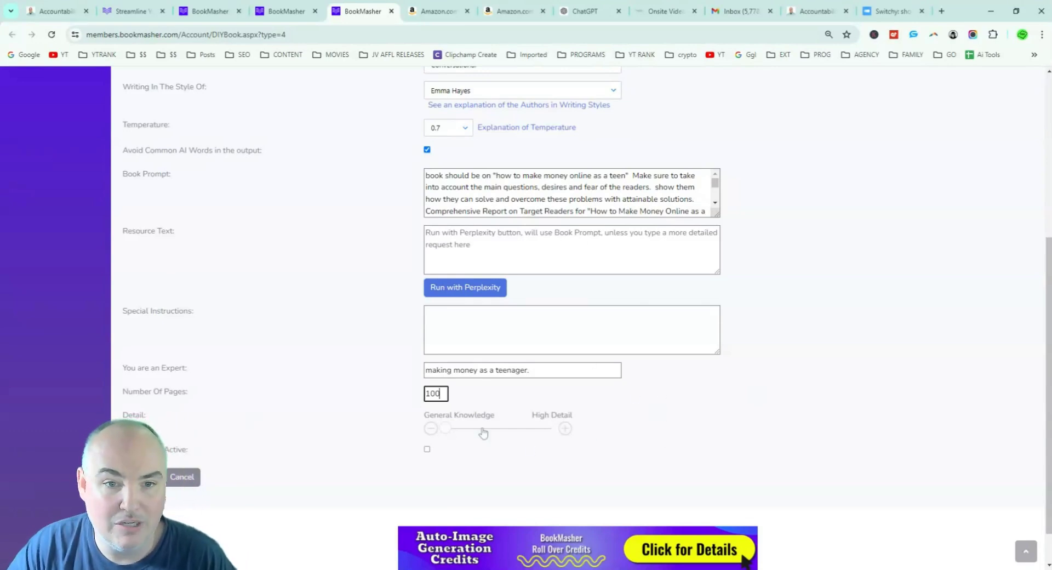
left_click_drag(445, 431, 524, 439)
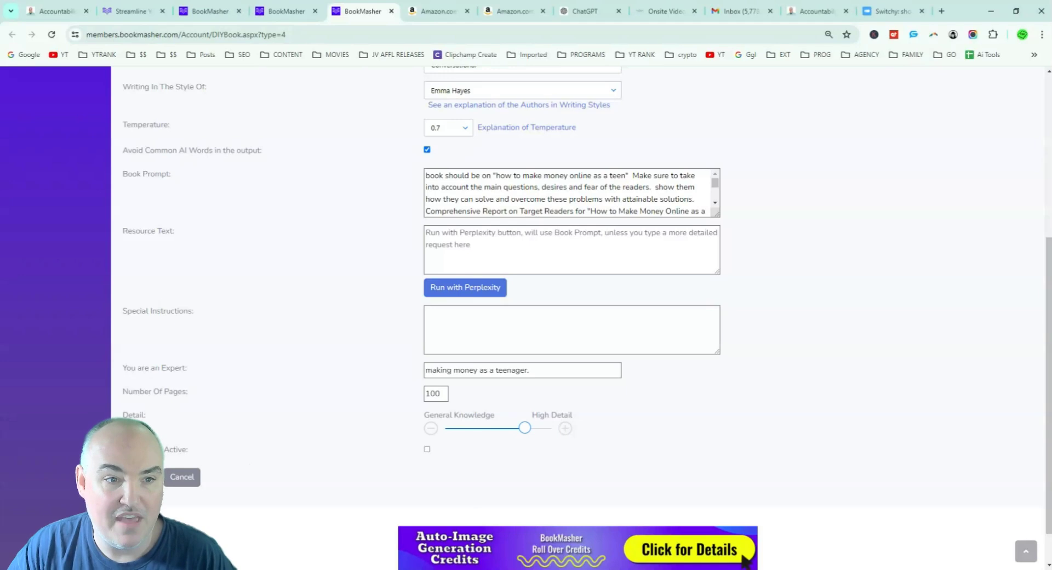
left_click(427, 450)
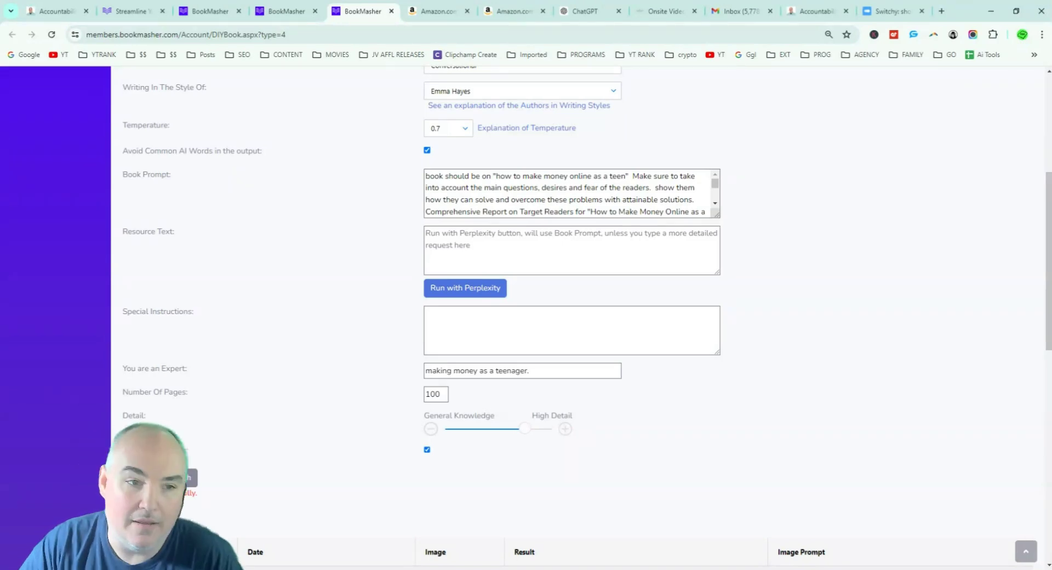
- Refresh the new book's table of generated content
scroll(262, 384, "down", 2)
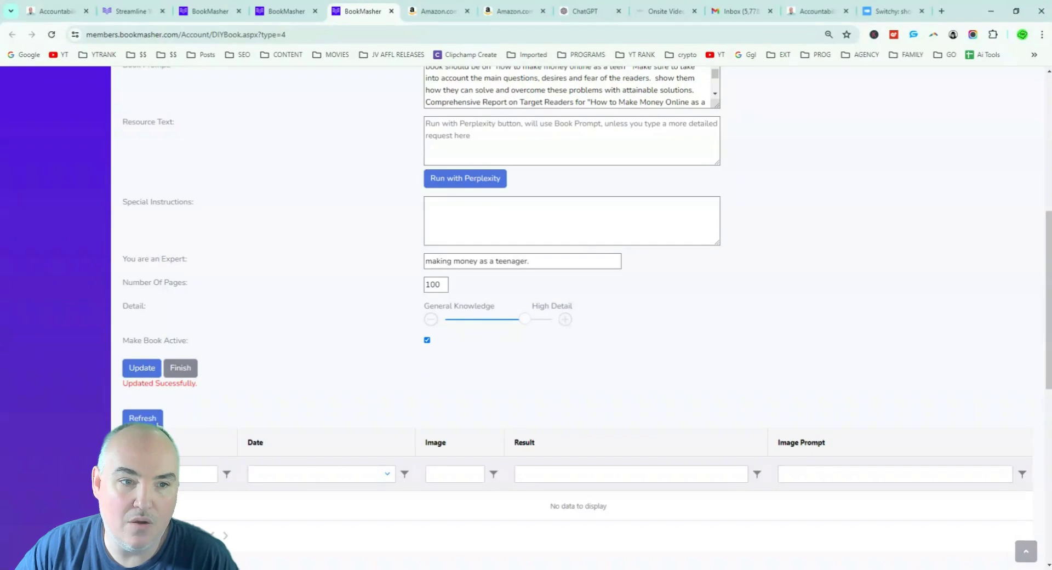
scroll(348, 378, "down", 2)
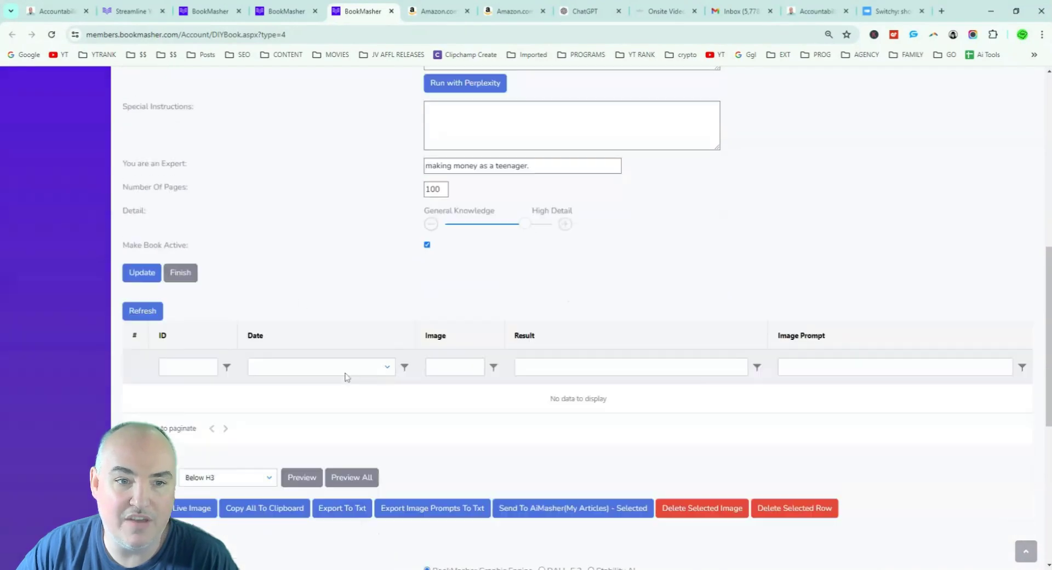
left_click(151, 298)
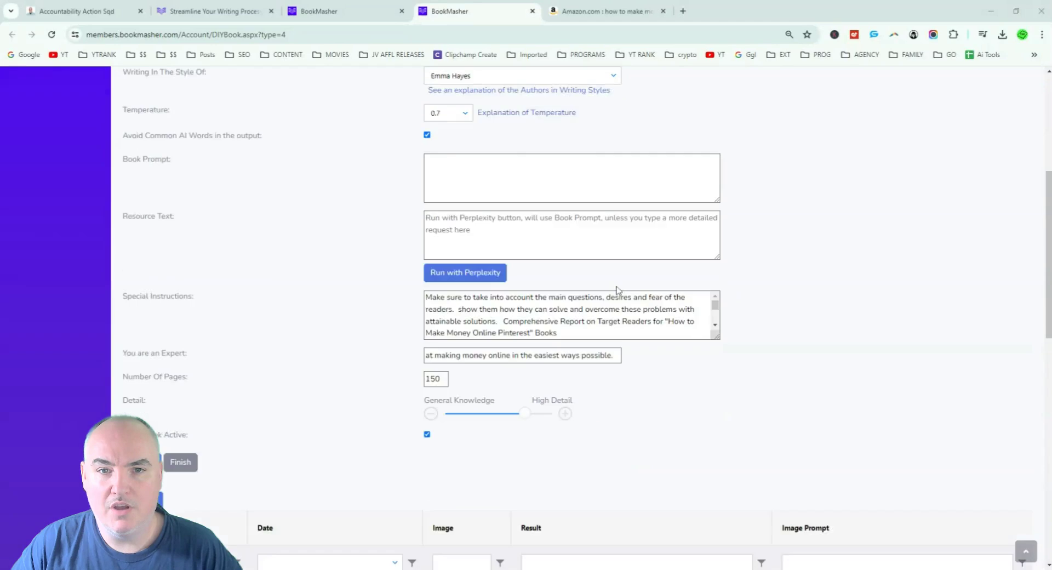
- Preview the outline generated for the "how to make money online fast" book and compare its chapters with the empty book prompt and name
scroll(705, 280, "down", 5)
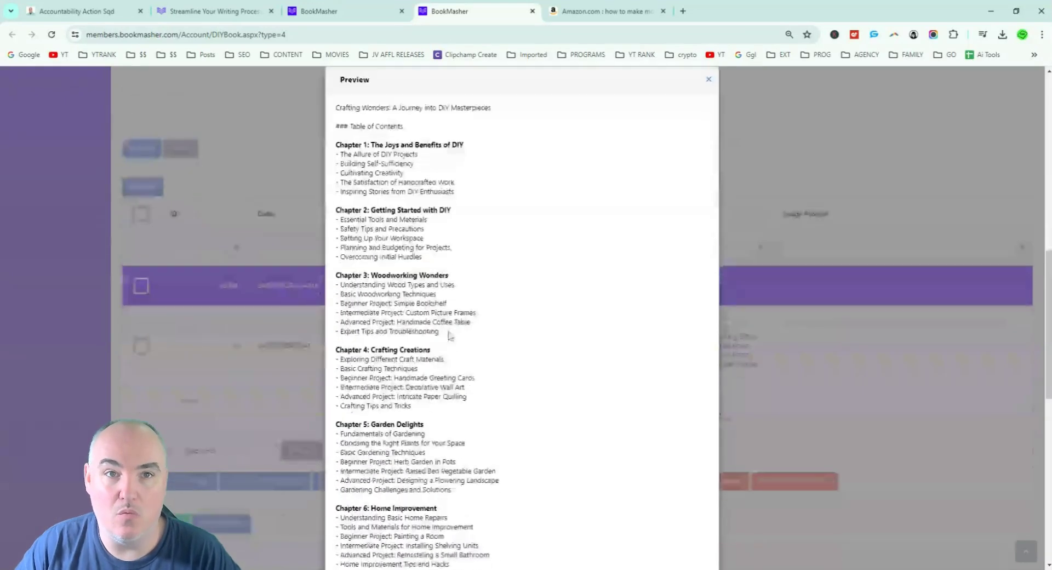
scroll(501, 329, "up", 8)
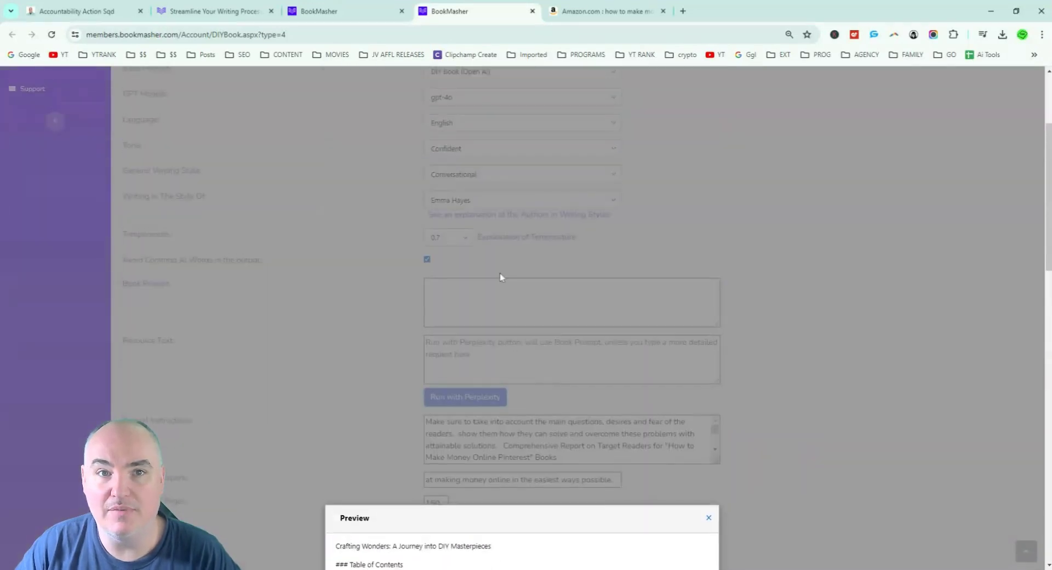
scroll(500, 277, "up", 3)
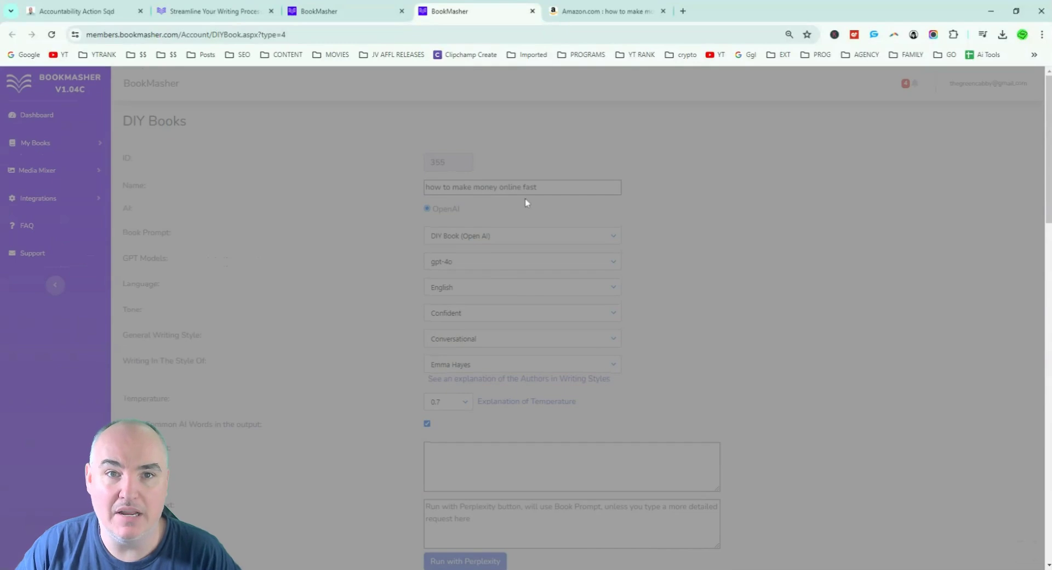
scroll(525, 203, "down", 10)
scroll(499, 281, "down", 1)
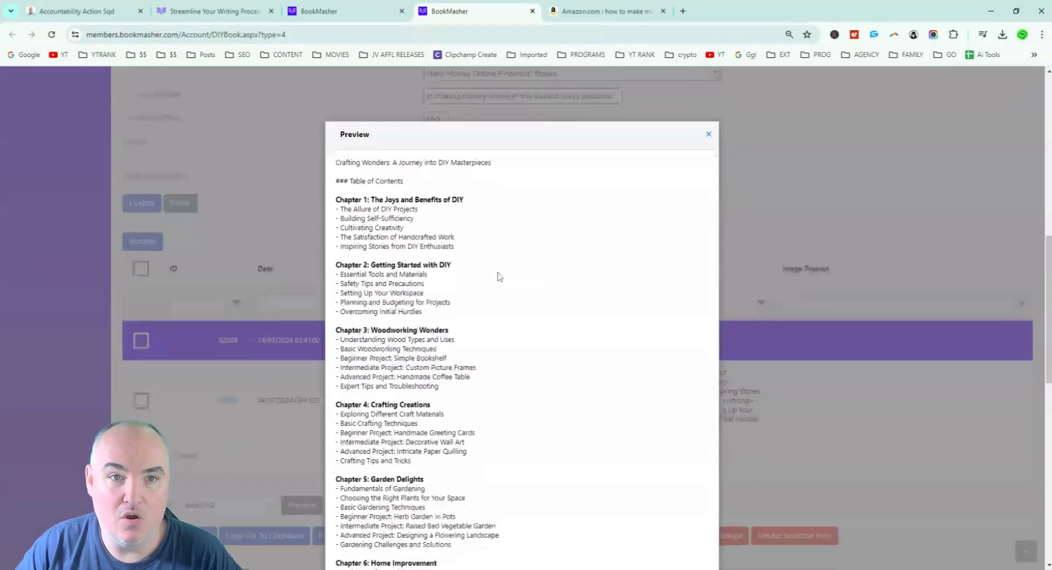
scroll(336, 188, "down", 11)
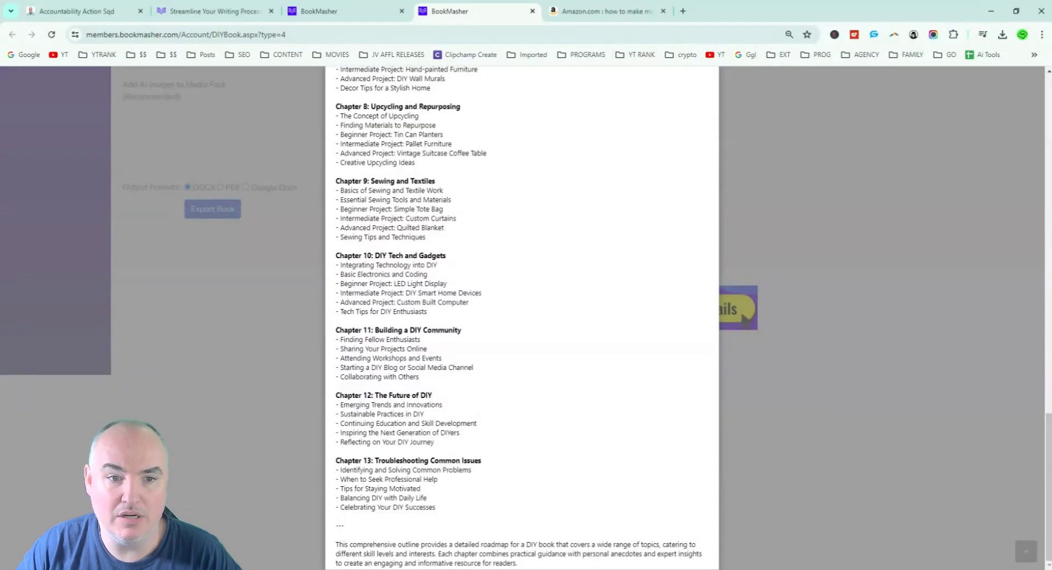
scroll(463, 459, "up", 1)
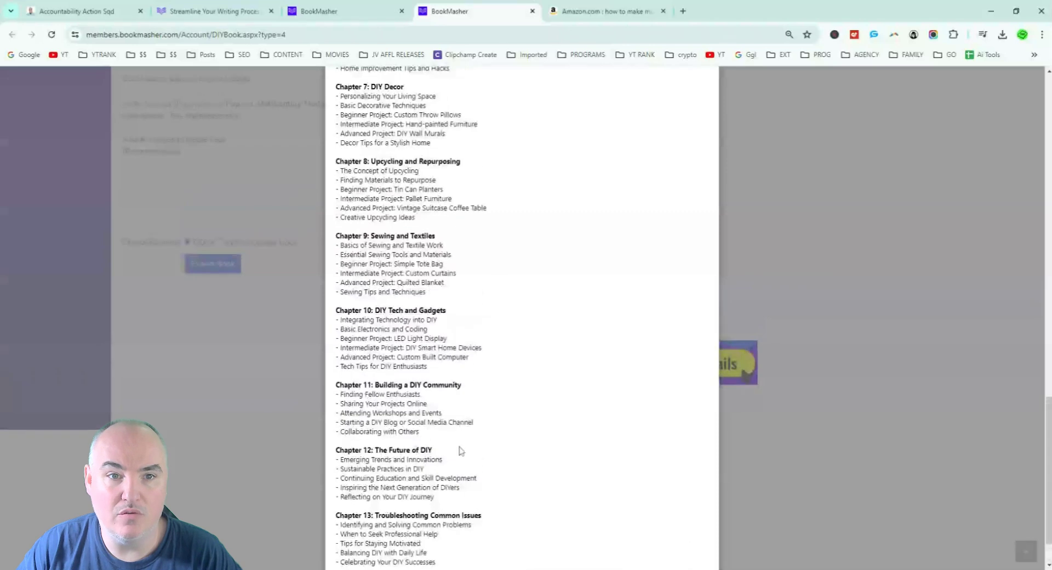
scroll(522, 318, "up", 6)
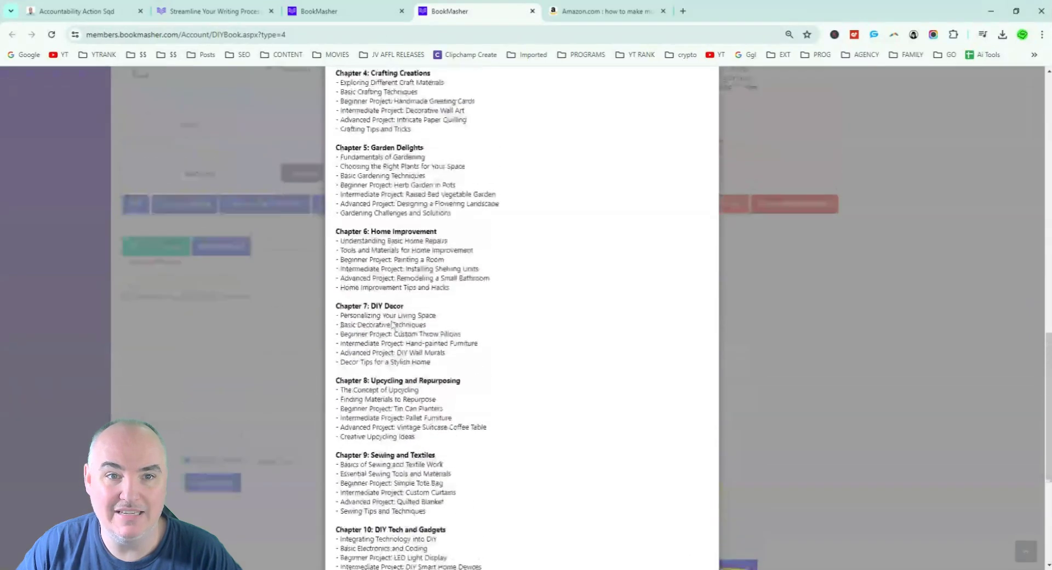
scroll(560, 235, "up", 5)
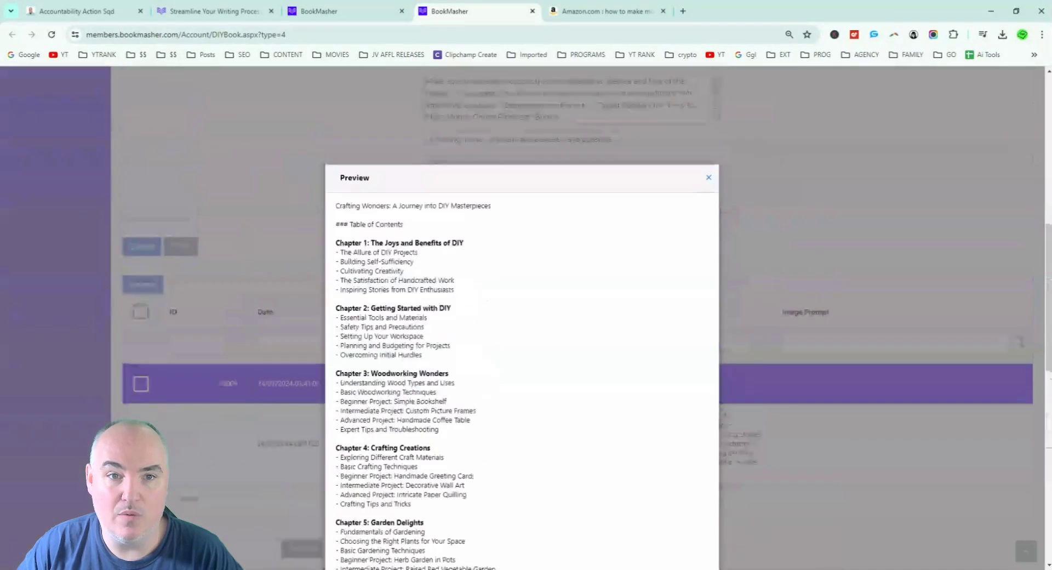
- Close the outline preview and cancel editing of the "Crafting Wonders: A Journey into DIY Masterpieces" title text
left_click(709, 182)
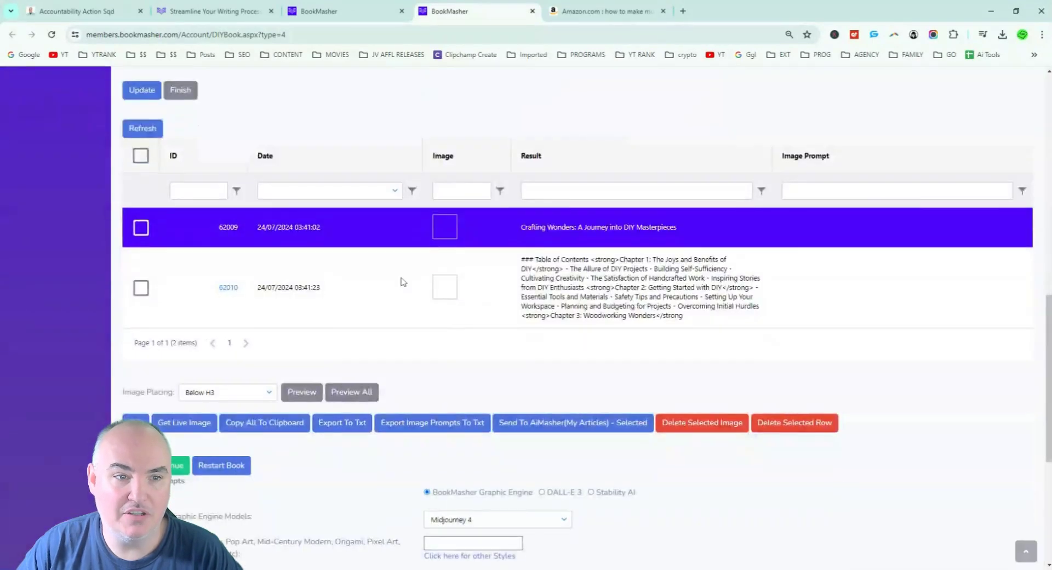
scroll(399, 282, "down", 2)
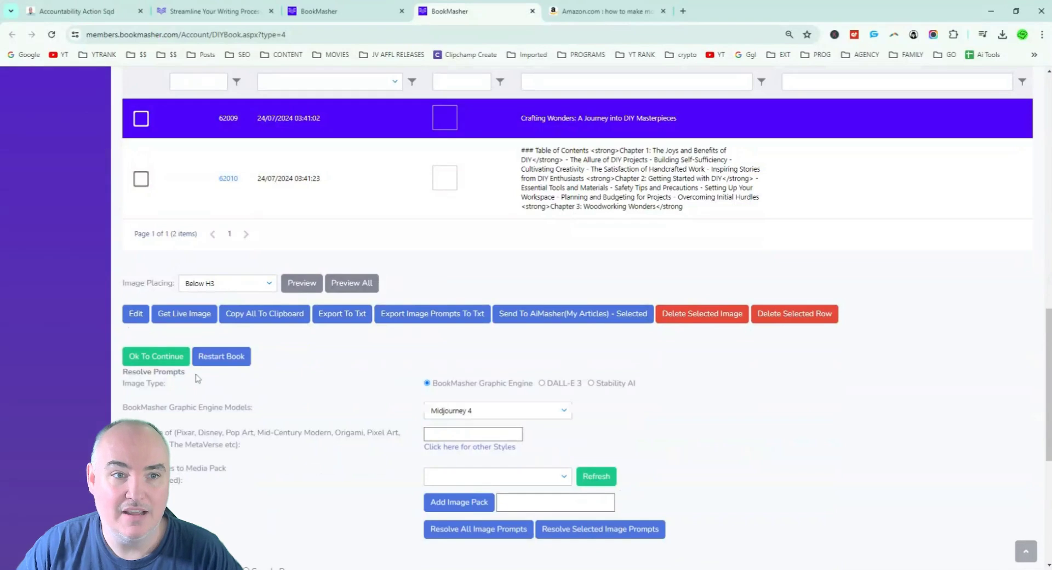
scroll(370, 340, "down", 6)
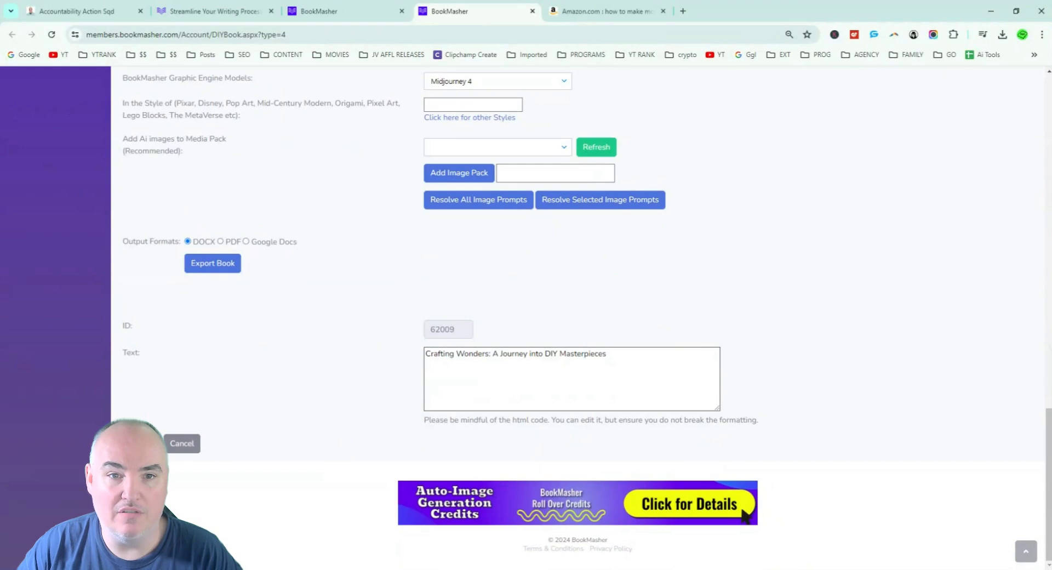
scroll(470, 380, "up", 5)
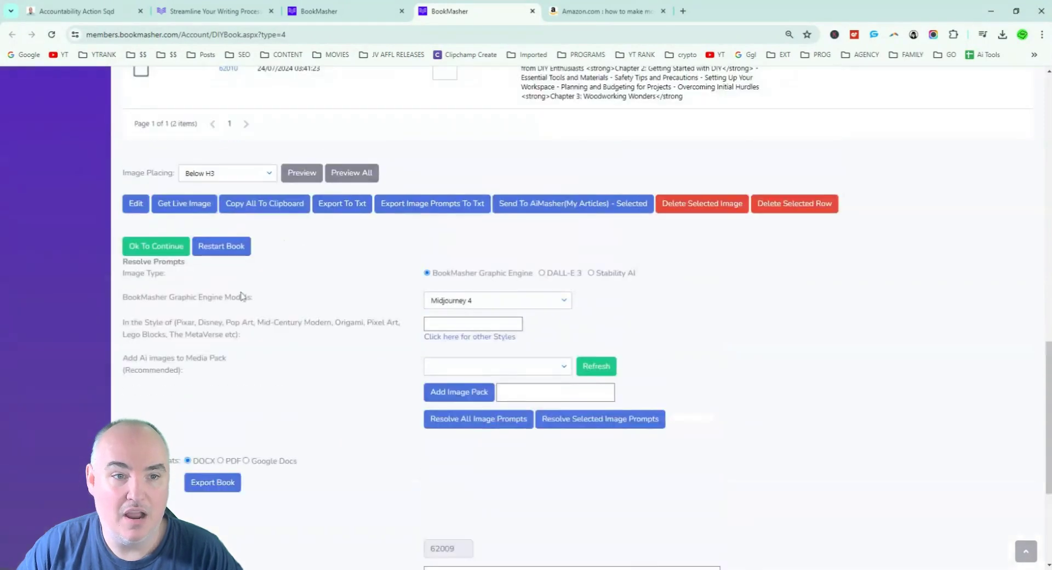
scroll(176, 449, "down", 5)
left_click(183, 444)
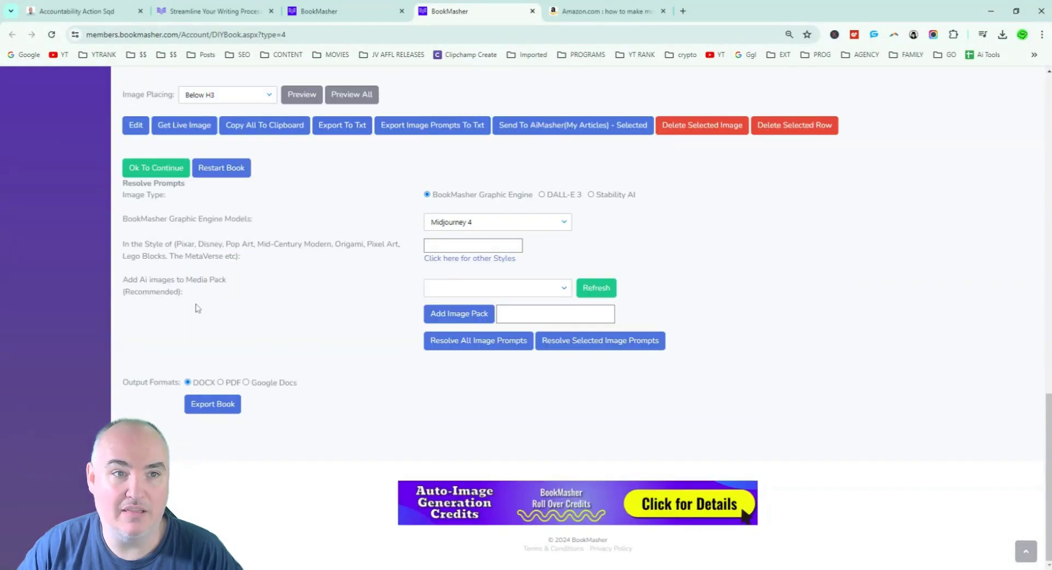
- Approve the generated outline and confirm that the book may continue generating
scroll(197, 308, "up", 3)
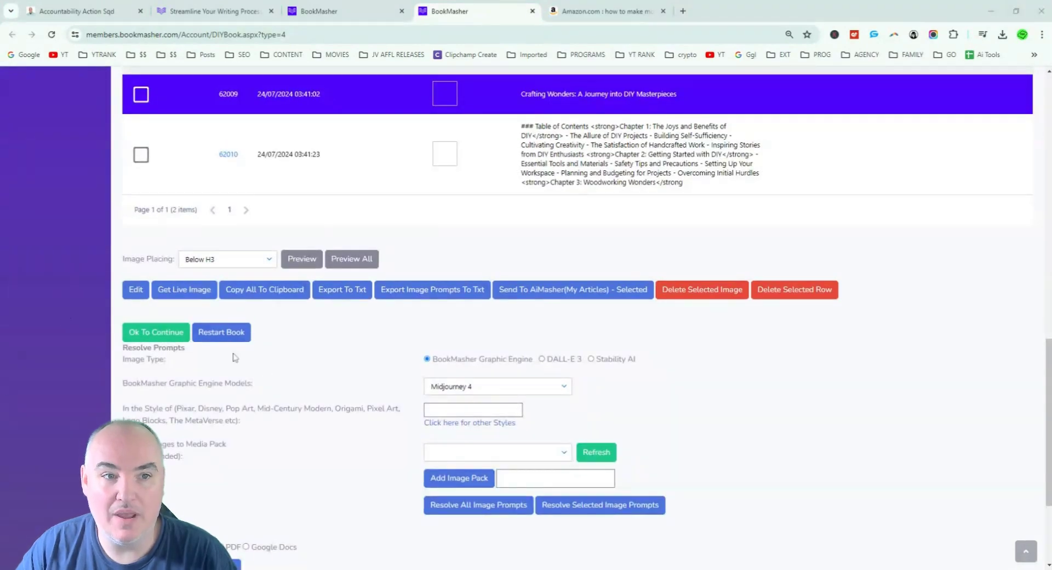
left_click(160, 333)
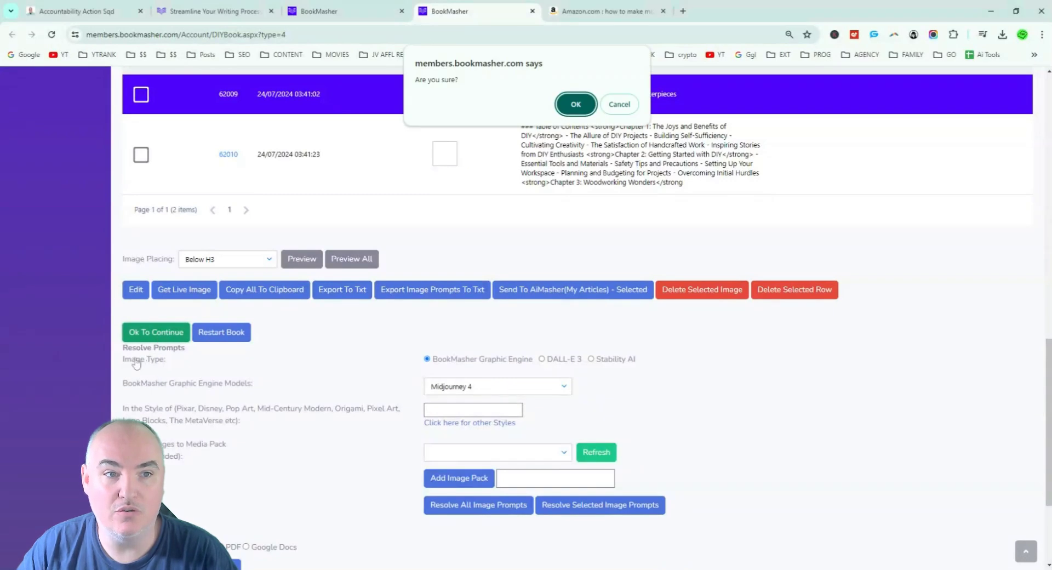
left_click(576, 104)
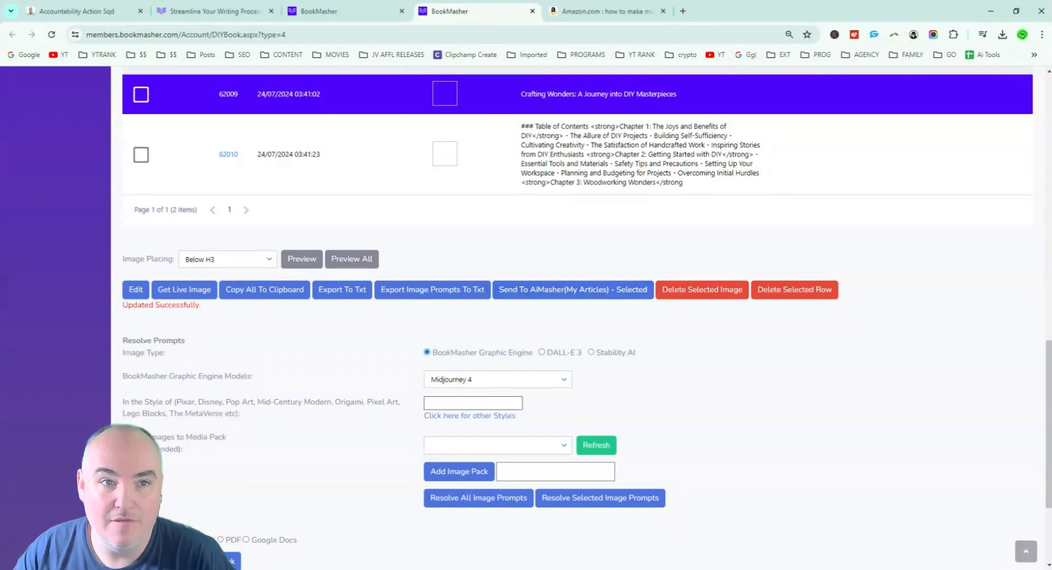
- Review the finished teen money-making book's settings, generated sections, image prompts and number of items in the content table
scroll(424, 439, "up", 5)
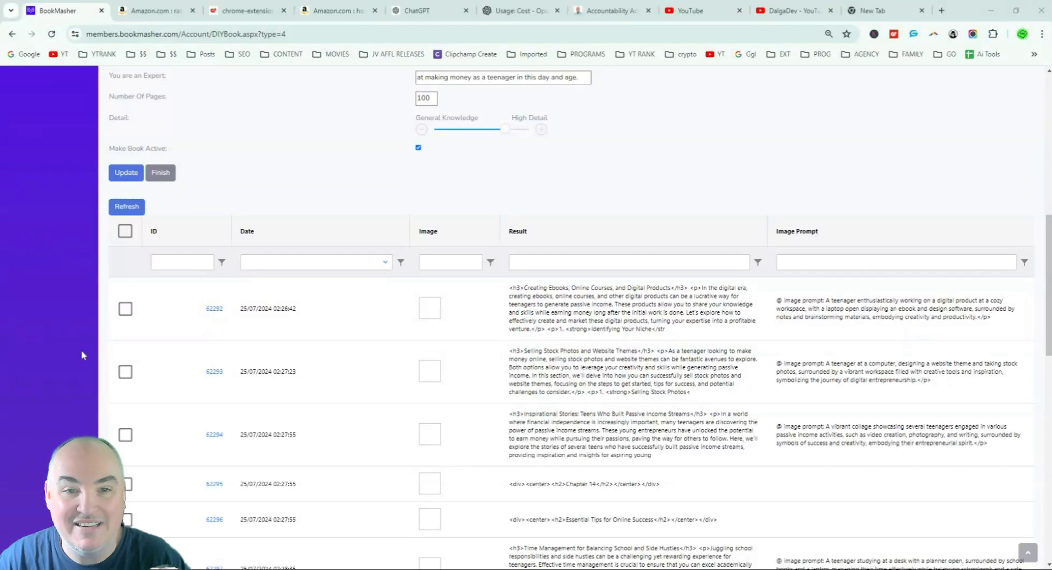
scroll(422, 347, "up", 2)
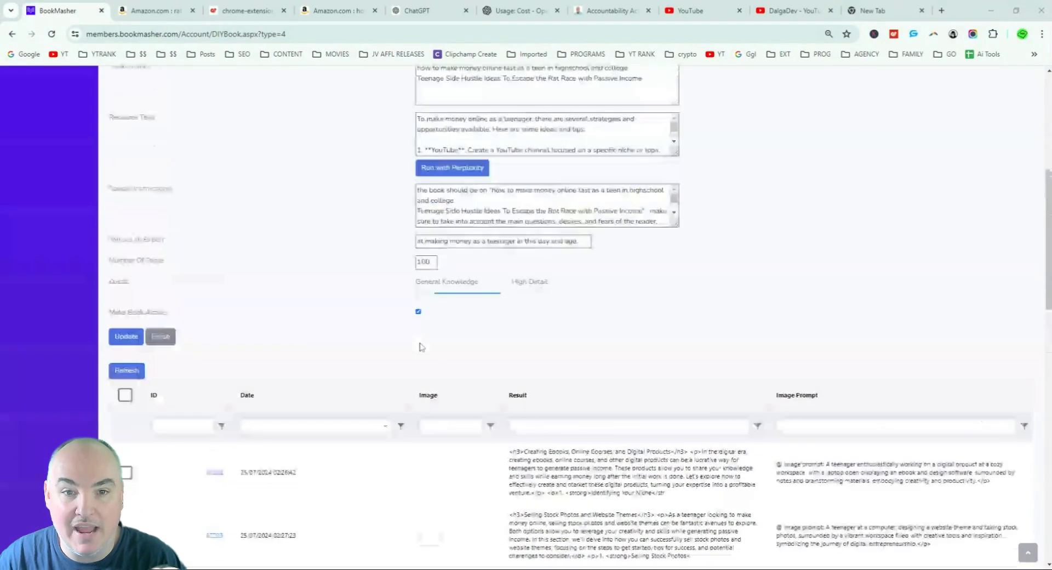
scroll(422, 346, "down", 12)
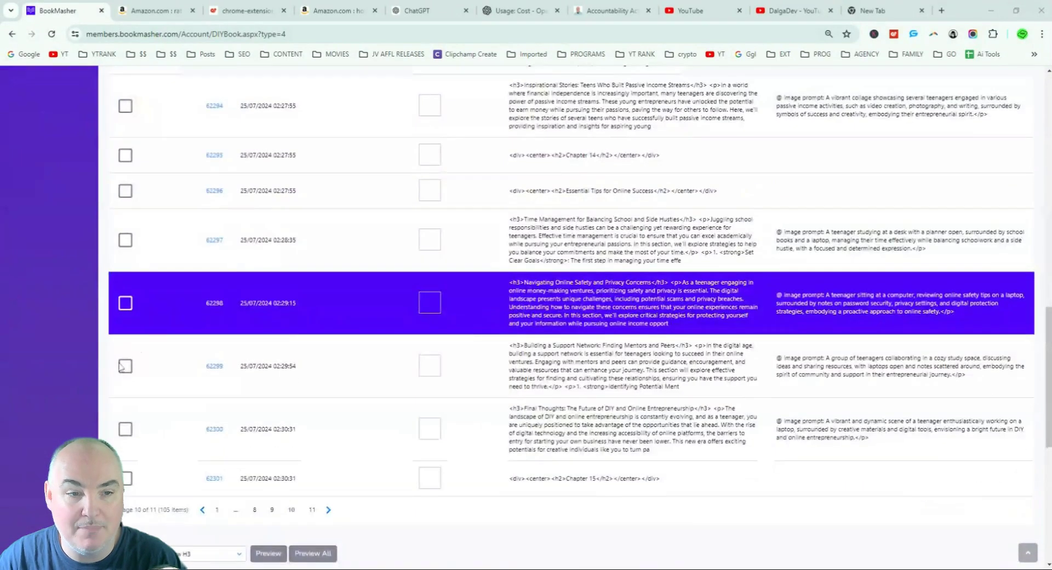
scroll(115, 360, "down", 2)
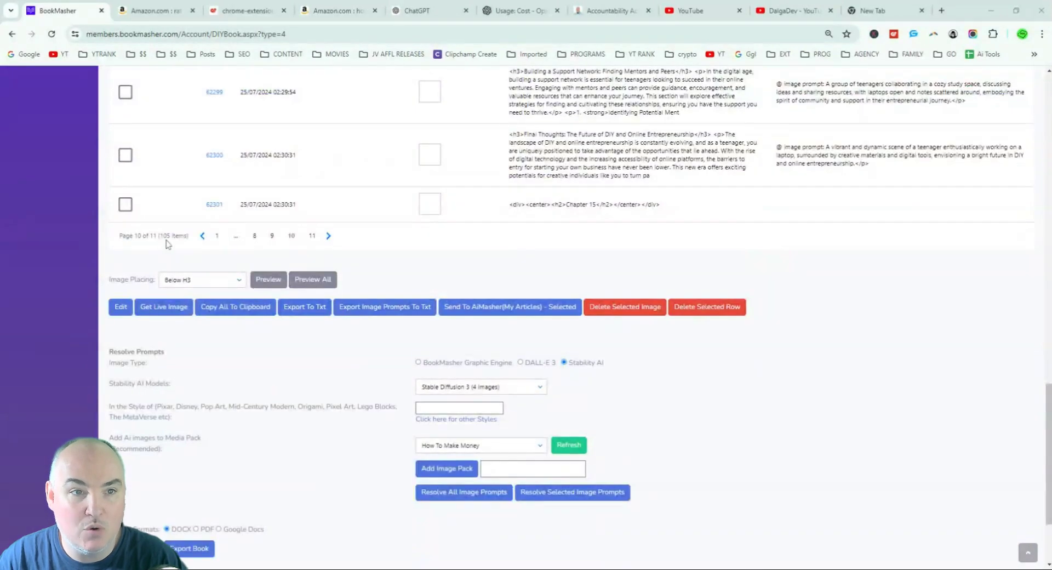
left_click_drag(161, 241, 175, 244)
left_click(180, 252)
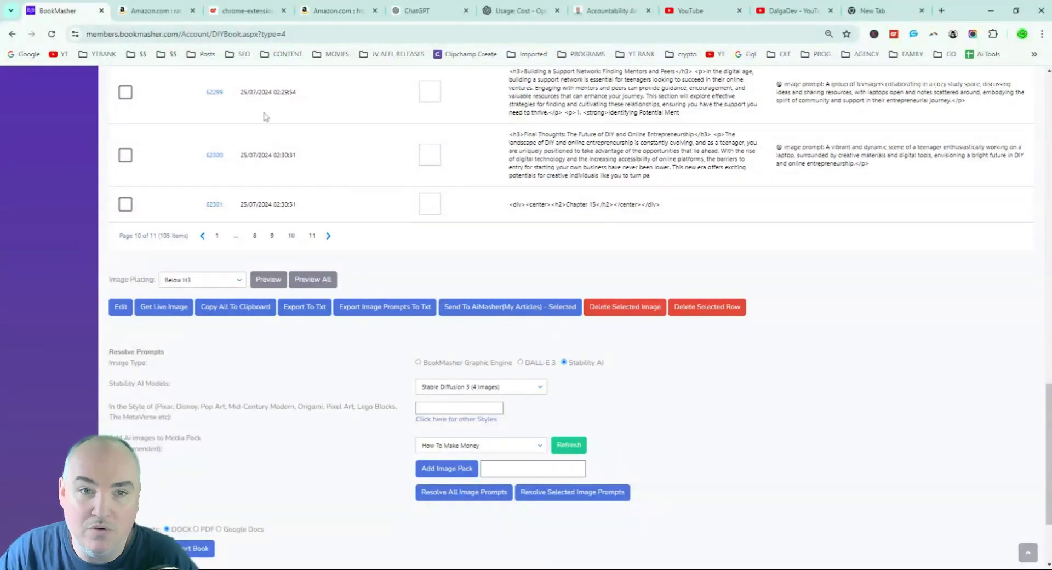
scroll(265, 117, "up", 5)
left_click(615, 207)
scroll(560, 251, "down", 4)
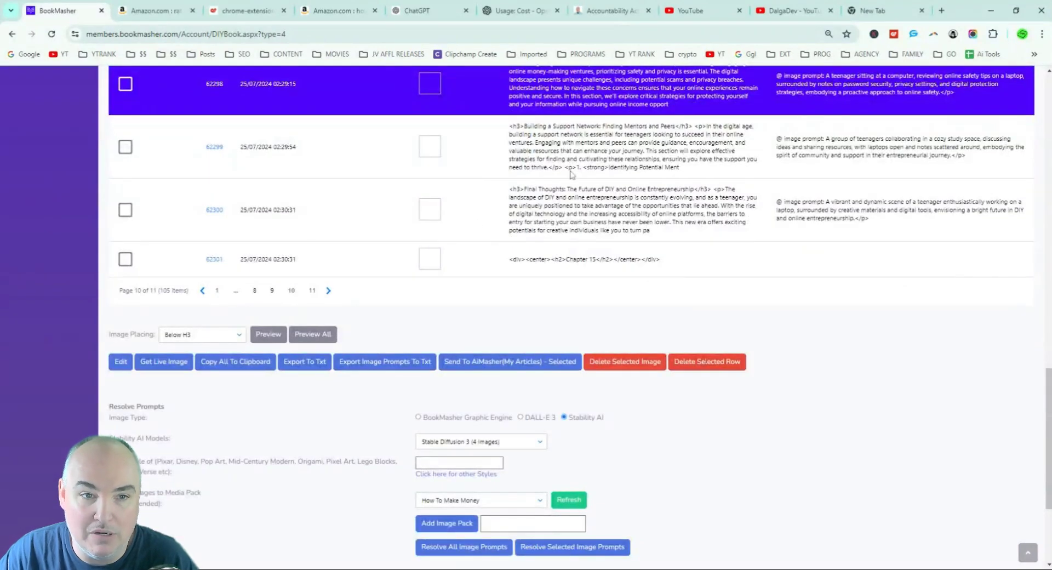
- Preview the entire generated book and read its outline and opening chapters up to "Building a YouTube Channel"
left_click(317, 338)
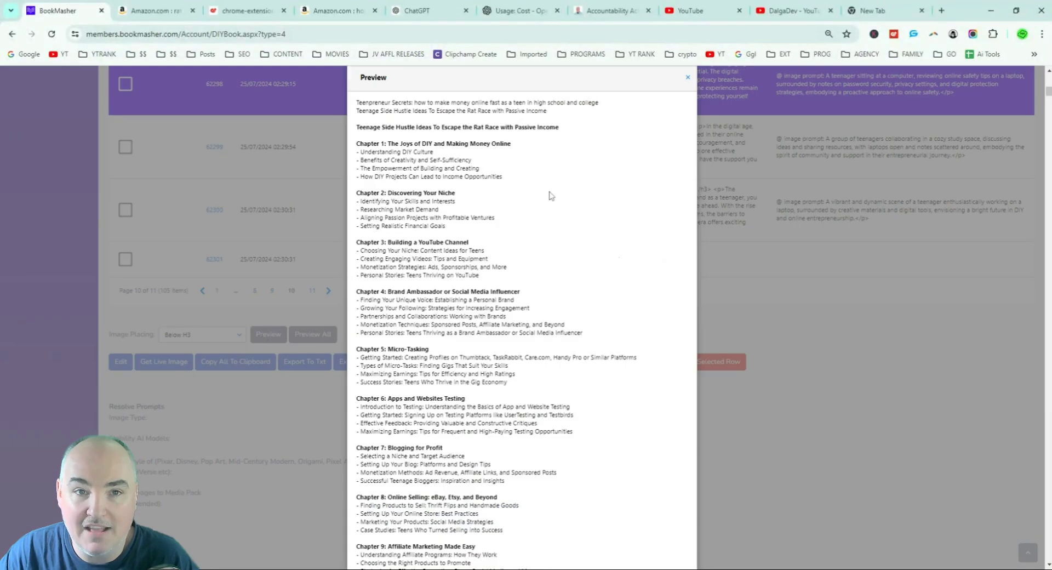
scroll(551, 196, "down", 13)
scroll(551, 196, "down", 15)
scroll(822, 141, "down", 15)
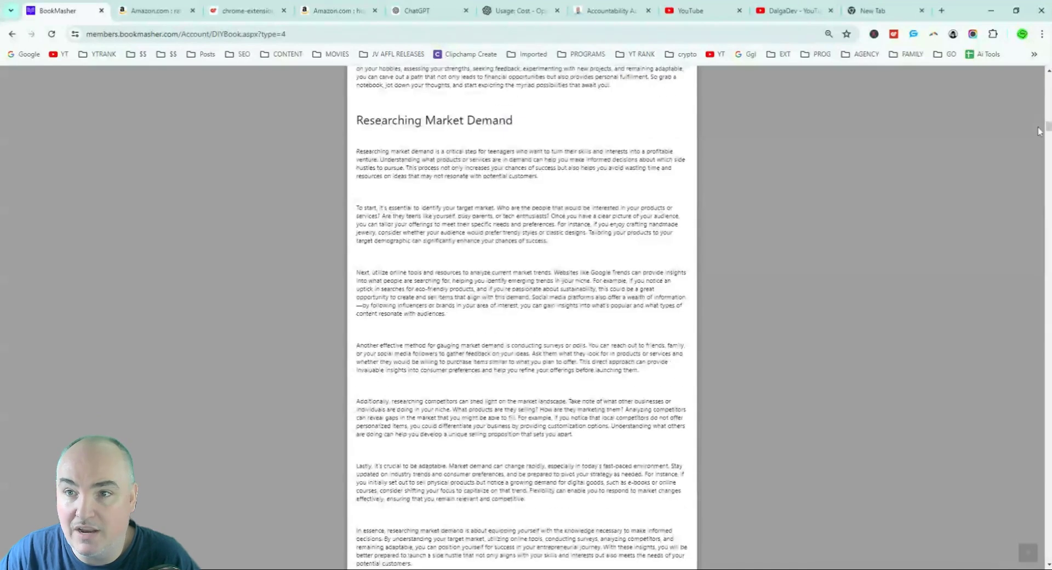
left_click_drag(1049, 131, 1049, 137)
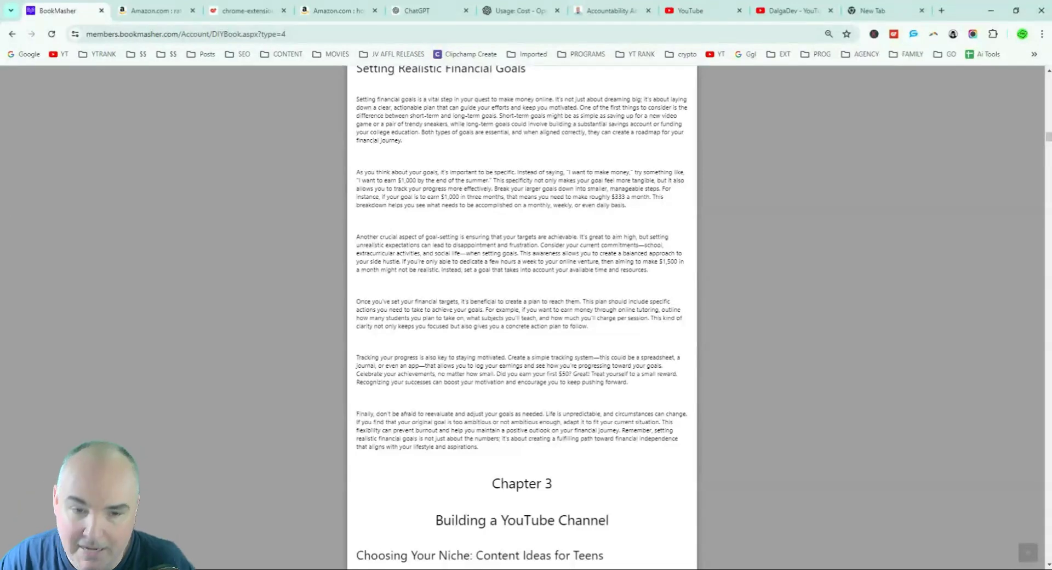
scroll(493, 247, "down", 15)
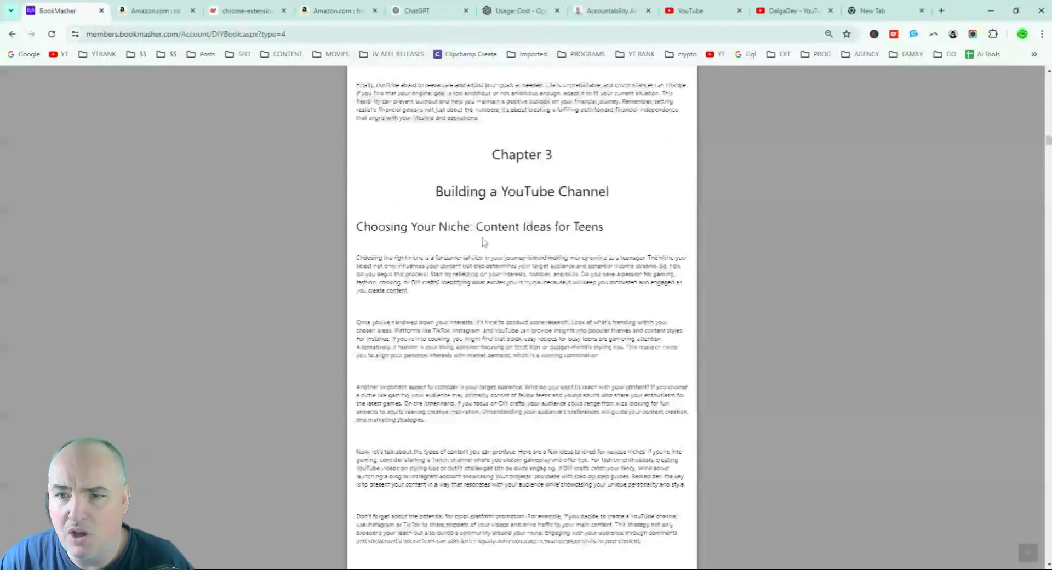
- Examine Chapter 10, "The Power of Fiverr Freelancing", and compare its "Creating a Portfolio and Finding Clients" sections
left_click_drag(1047, 158, 1029, 296)
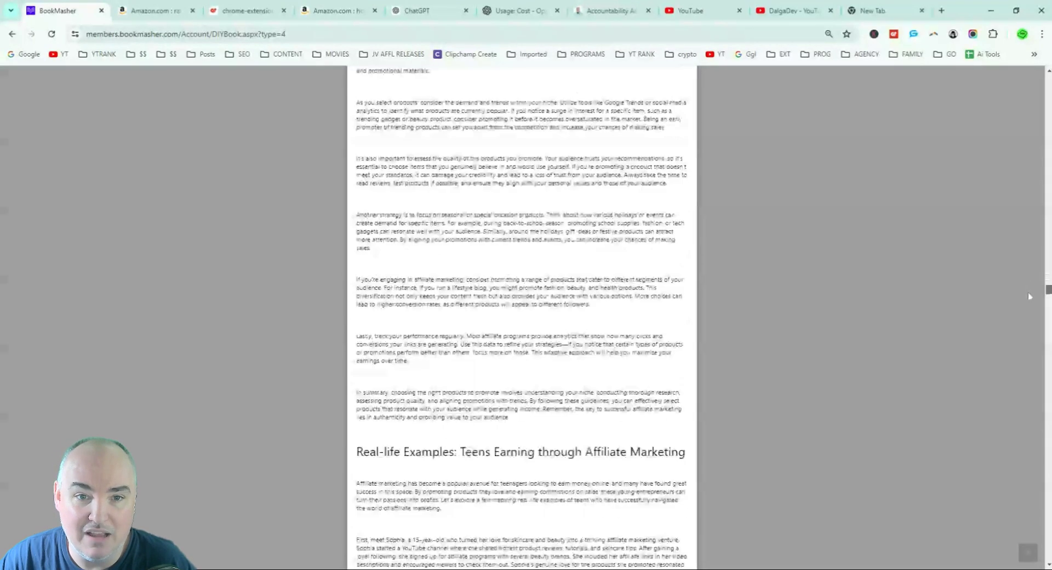
scroll(676, 286, "down", 20)
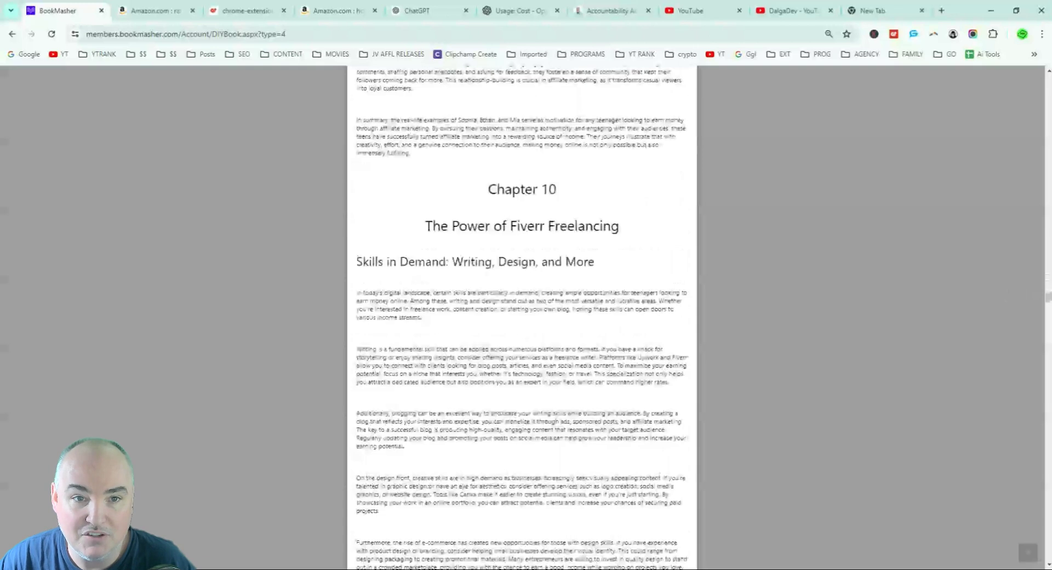
scroll(504, 160, "down", 1)
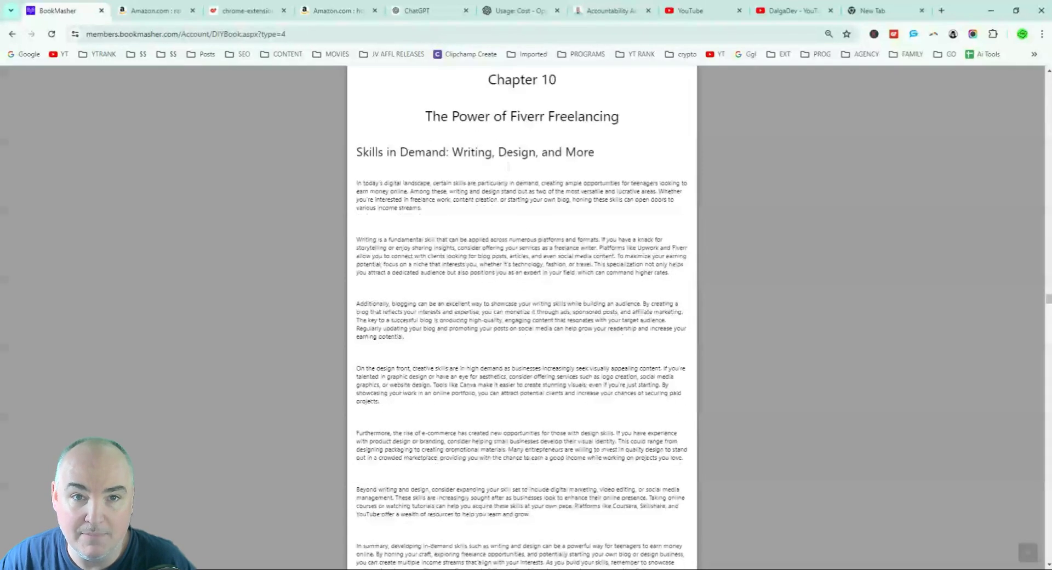
scroll(521, 318, "down", 15)
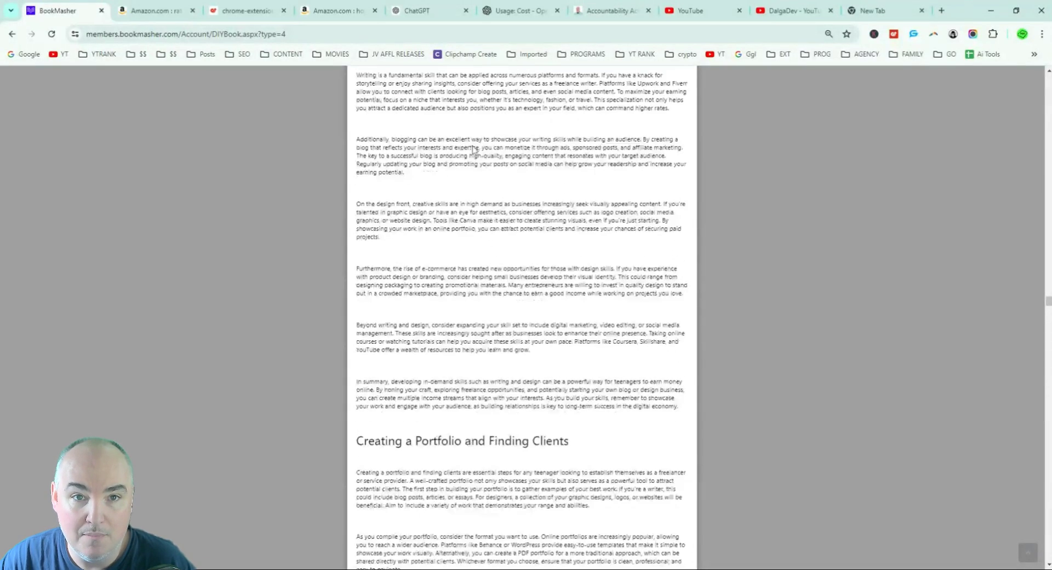
scroll(522, 318, "down", 15)
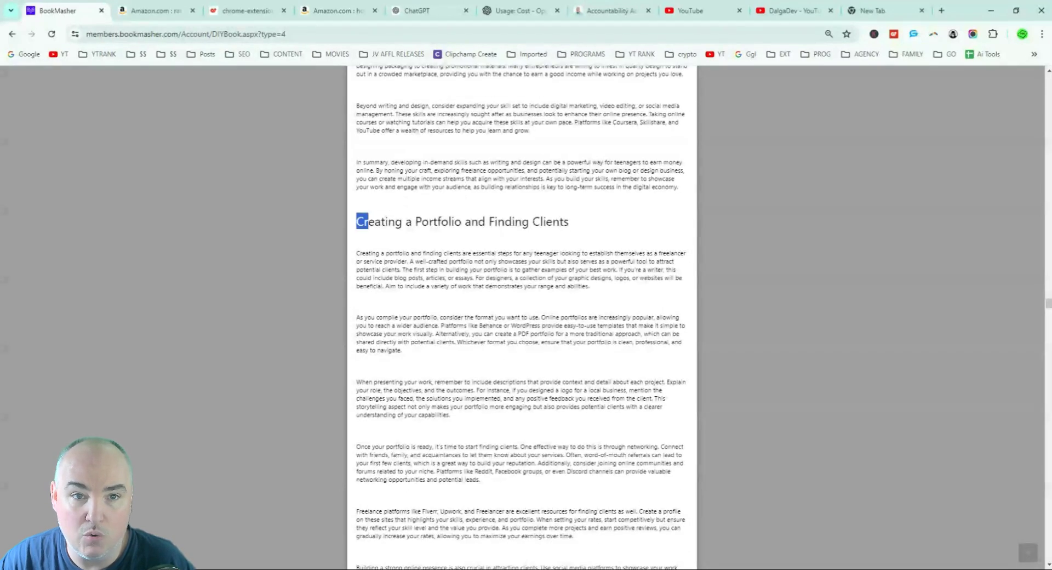
left_click_drag(554, 240, 600, 497)
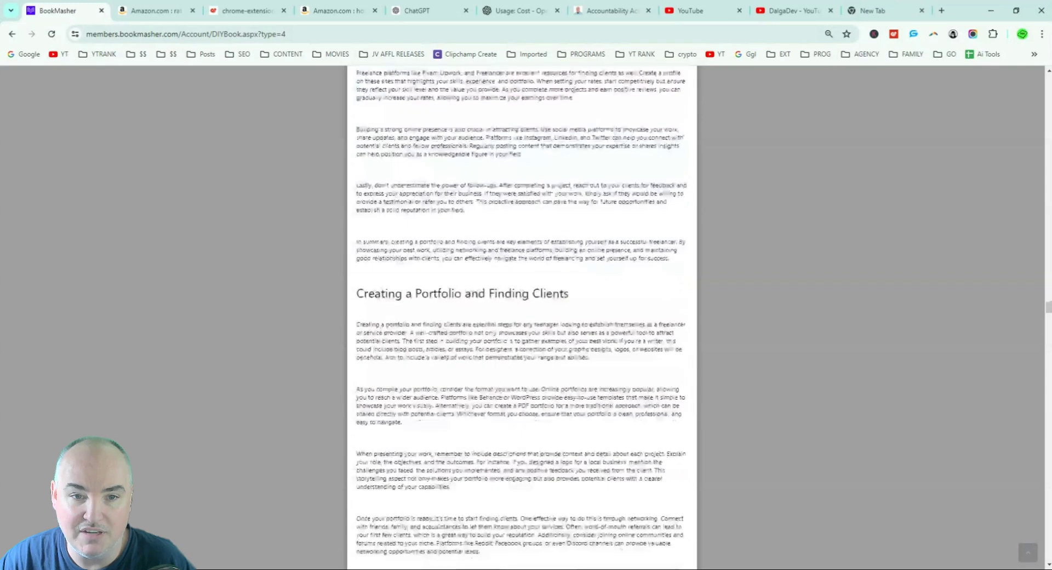
scroll(507, 335, "up", 10)
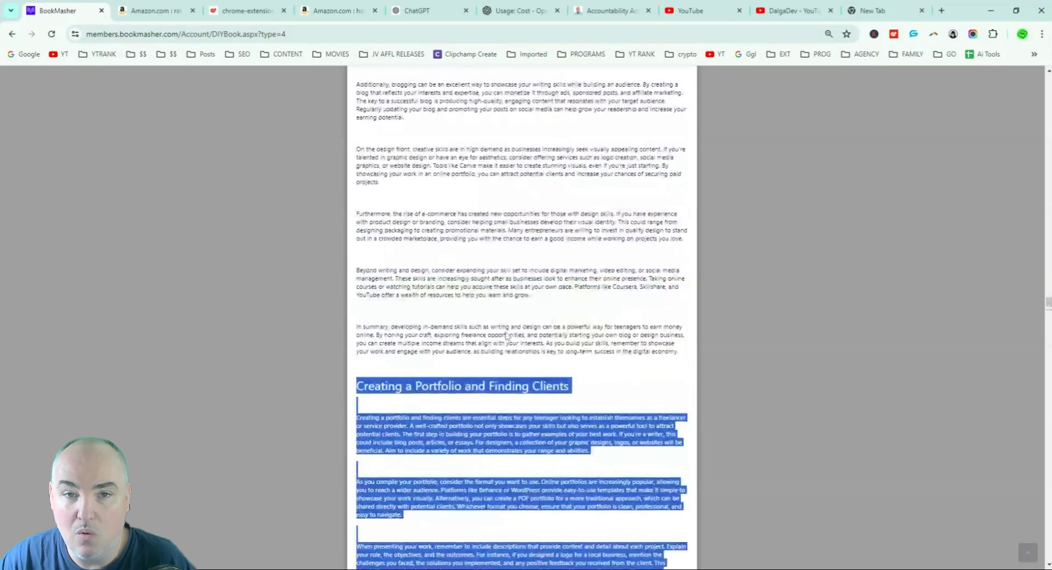
left_click(732, 279)
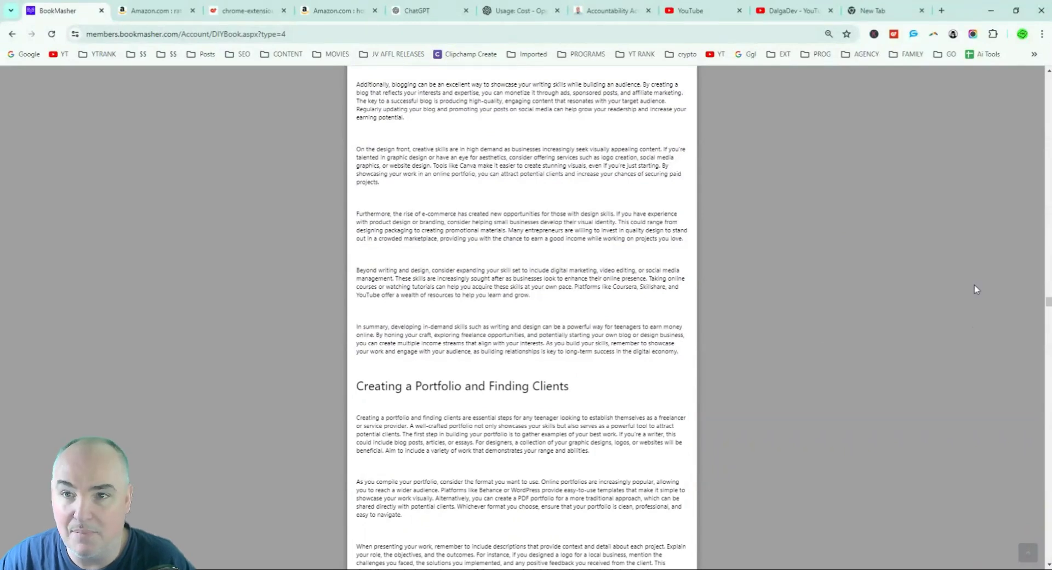
- Return to the start of the full book preview and close it
scroll(980, 306, "up", 12)
left_click_drag(1047, 300, 1047, 92)
scroll(703, 166, "up", 4)
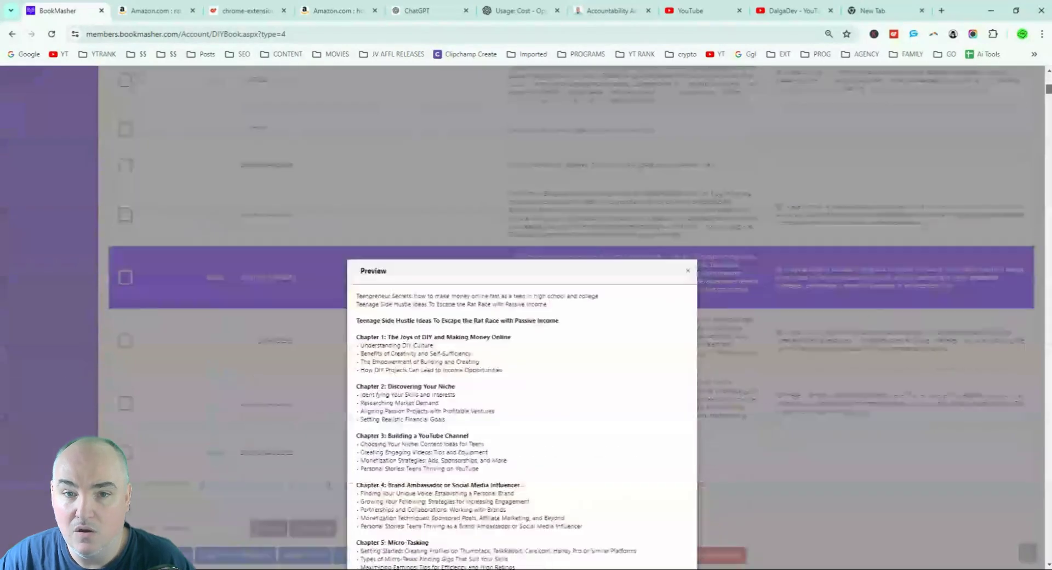
left_click(688, 173)
- Open the "Navigating Online Safety and Privacy Concerns" section for editing and enlarge its text box to read the HTML content
scroll(411, 225, "down", 5)
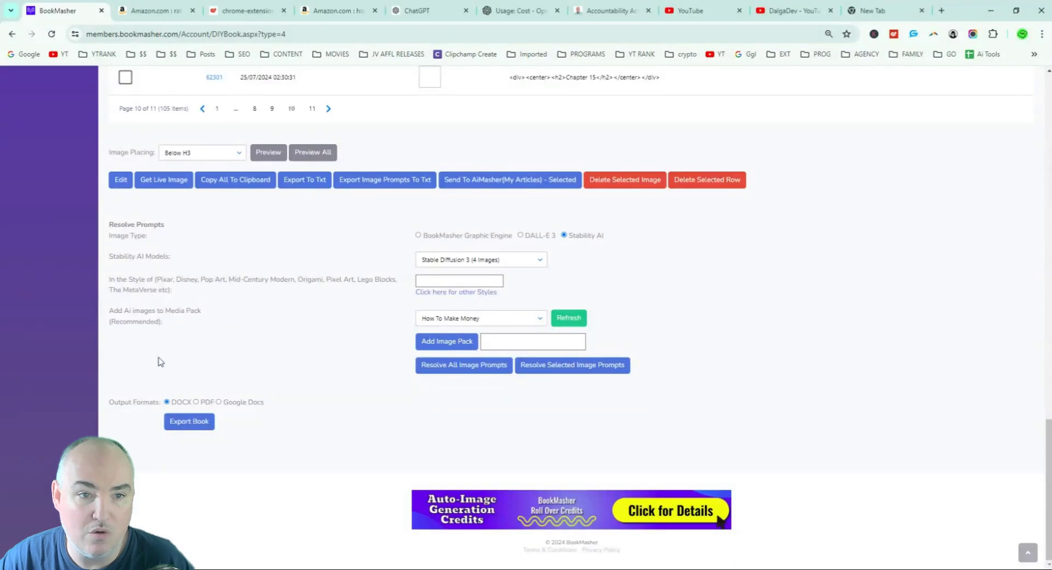
scroll(341, 230, "up", 1)
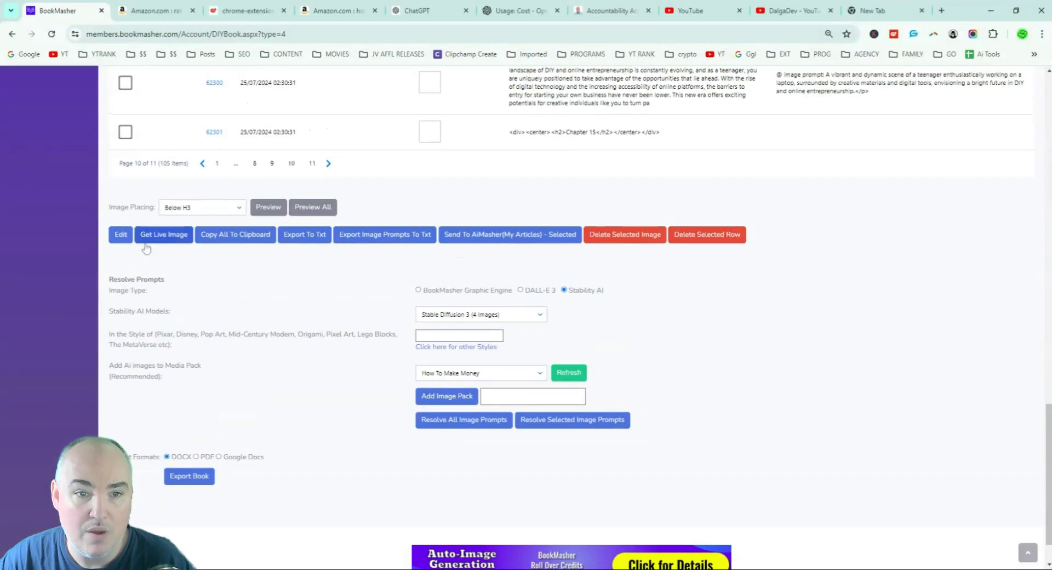
left_click(117, 236)
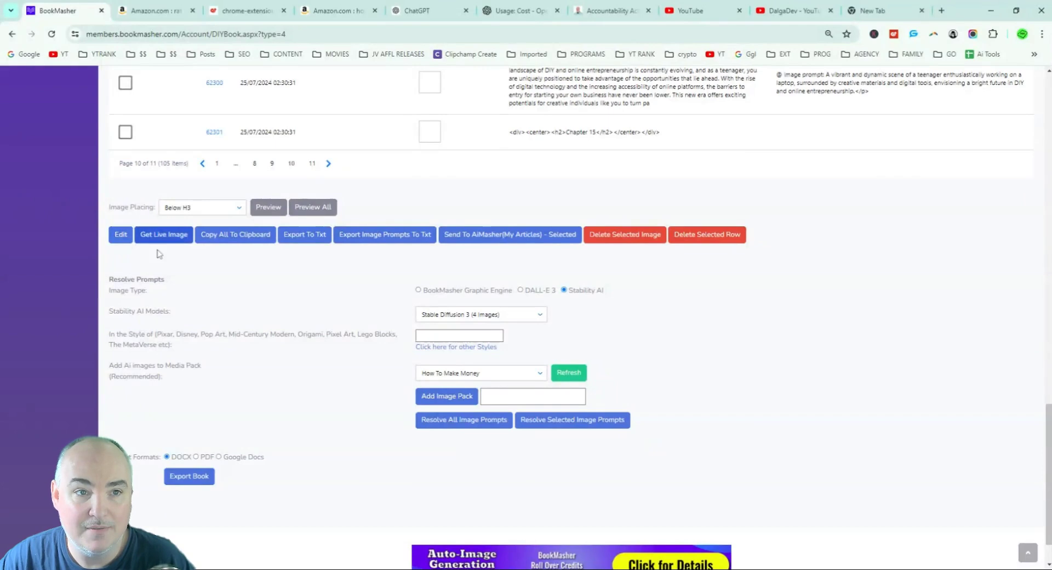
scroll(439, 328, "down", 2)
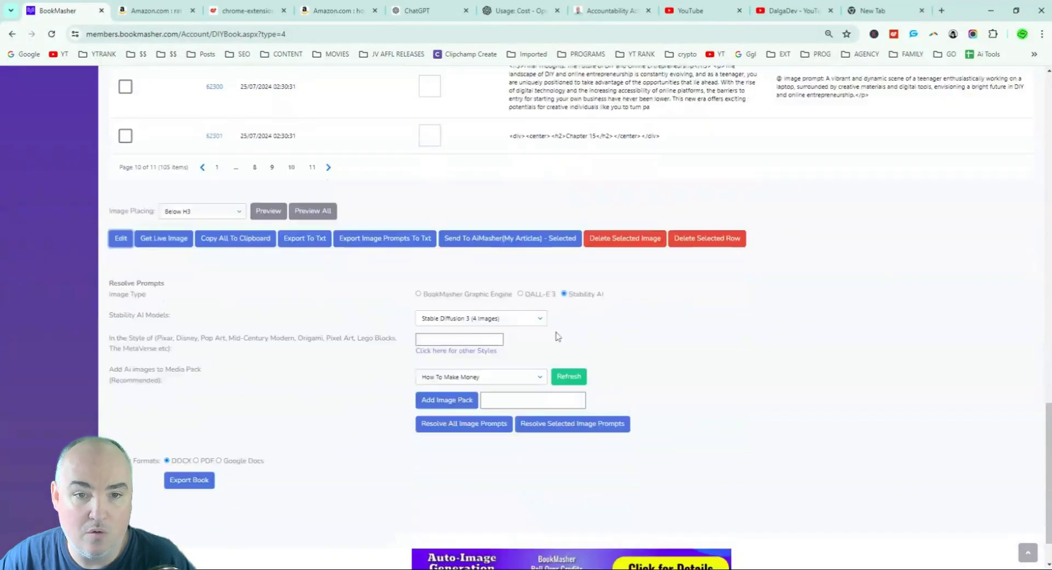
scroll(592, 342, "down", 2)
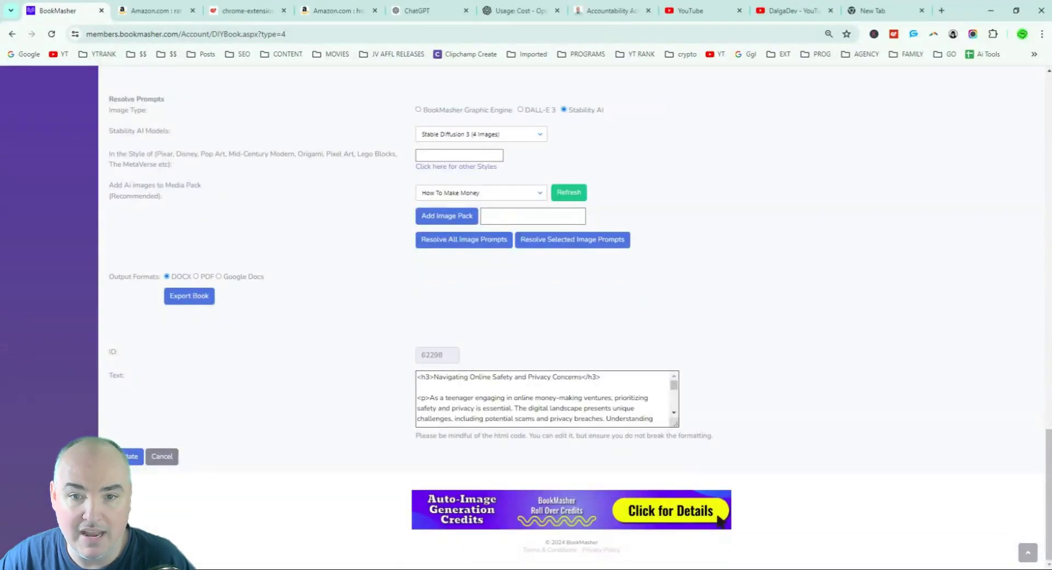
left_click_drag(677, 424, 676, 567)
scroll(548, 466, "down", 10)
scroll(548, 466, "down", 5)
- Go back to page 6 of the content table and find the rows where Chapter 10 begins
scroll(817, 303, "up", 7)
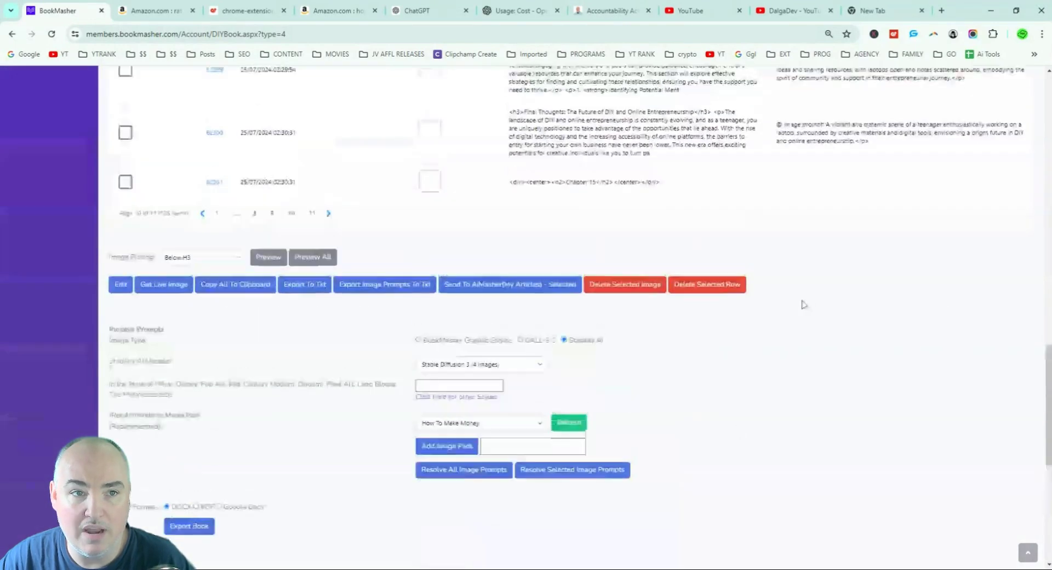
scroll(804, 304, "up", 5)
scroll(176, 346, "up", 1)
scroll(460, 337, "down", 3)
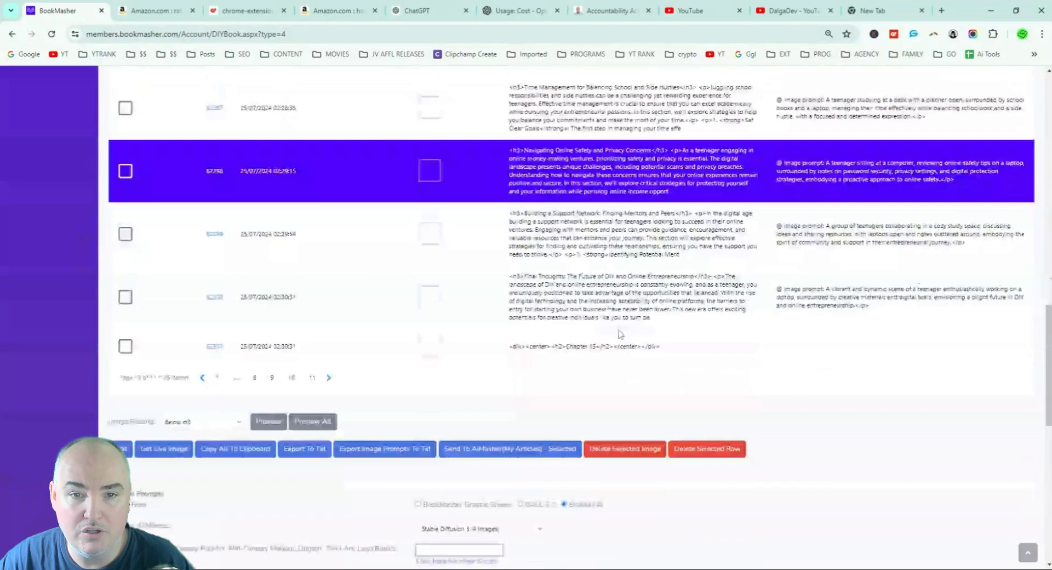
left_click(288, 372)
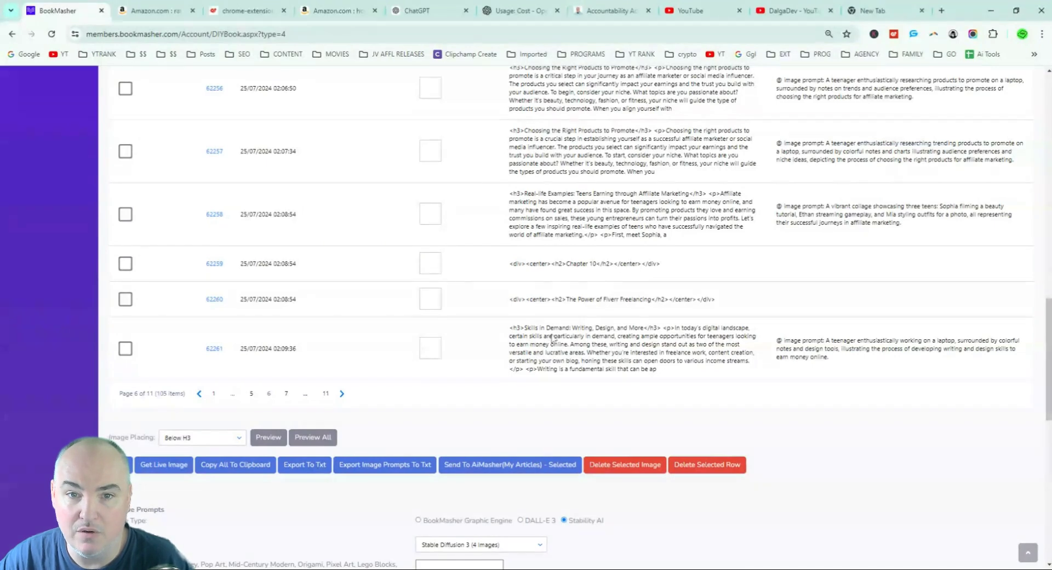
- On page 7 of the content table, delete the duplicate "Creating a Portfolio and Finding Clients" rows 62263 and 62264
left_click(286, 393)
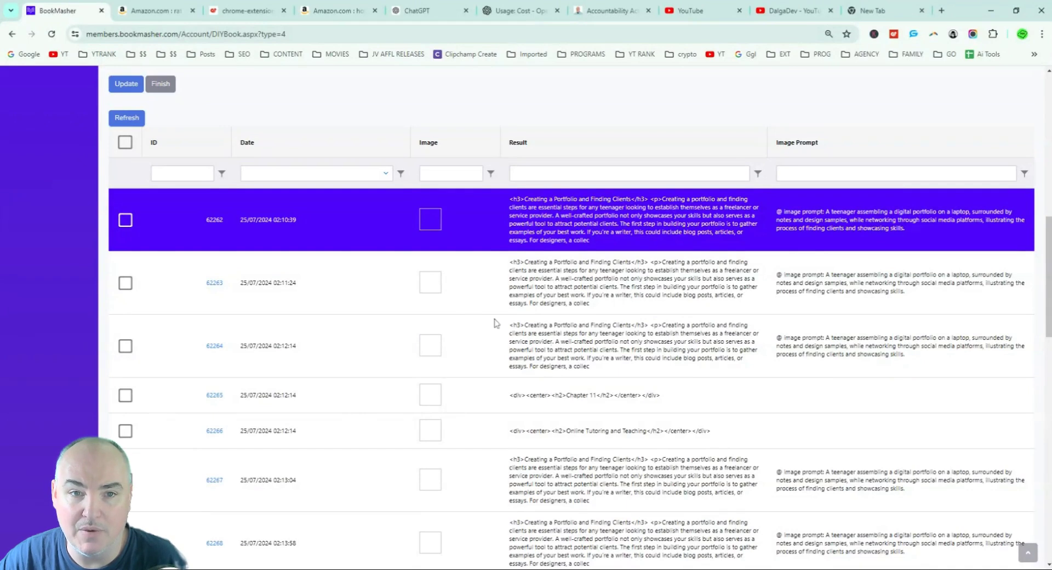
left_click(126, 283)
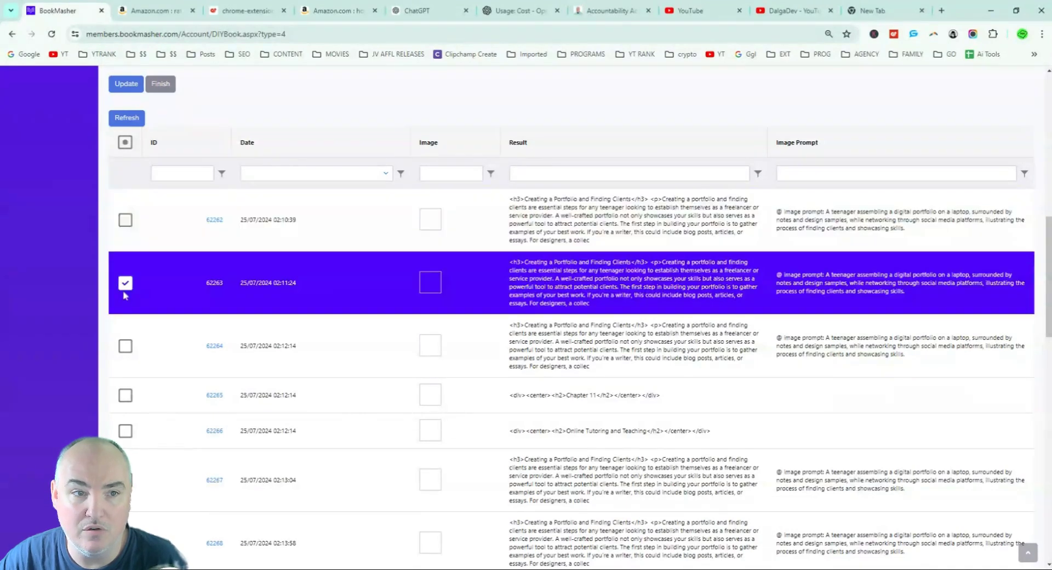
left_click(126, 346)
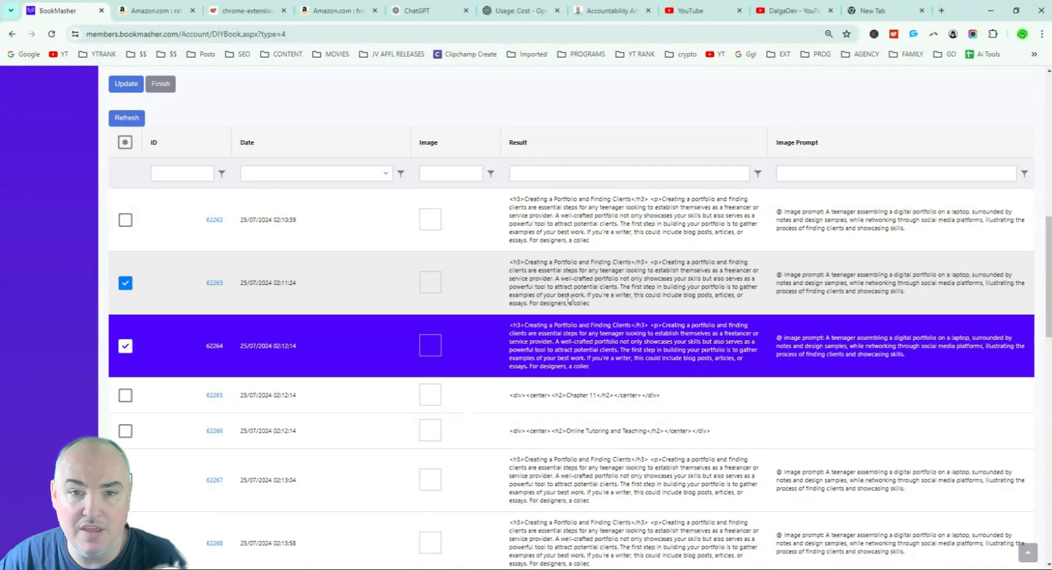
scroll(619, 278, "down", 1)
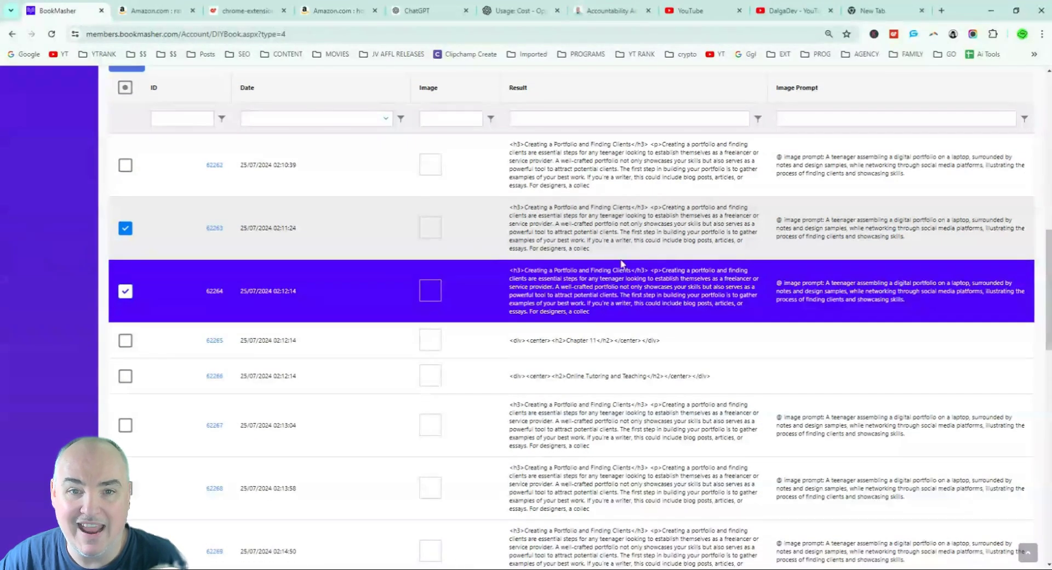
scroll(639, 261, "down", 10)
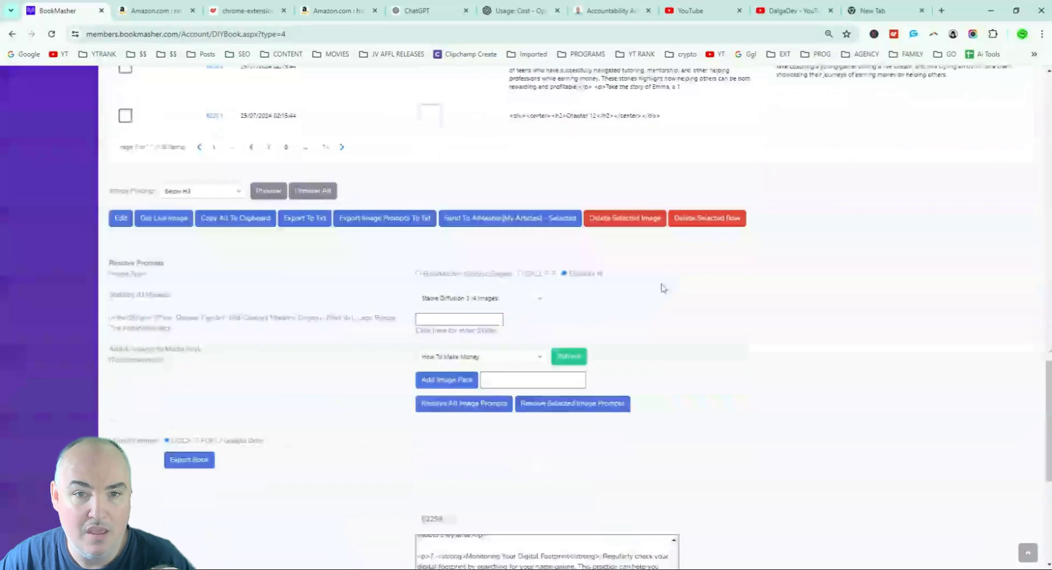
left_click(697, 222)
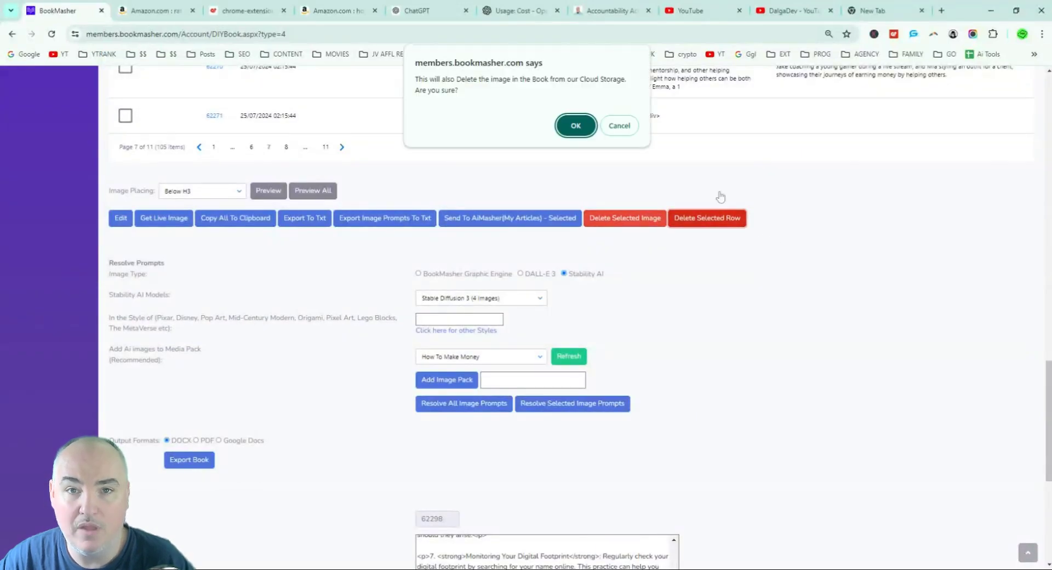
left_click(573, 124)
scroll(767, 235, "up", 10)
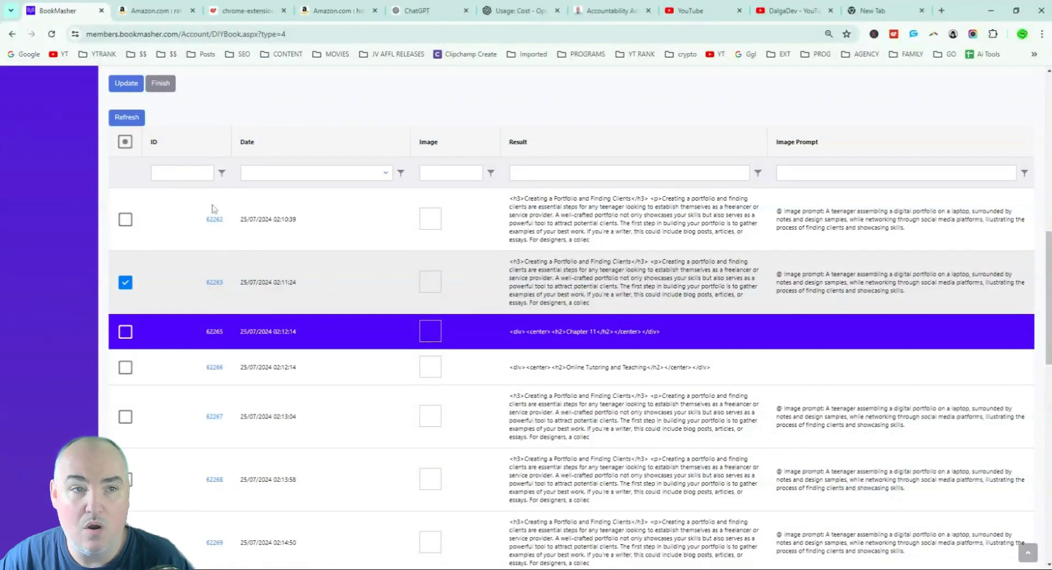
- Open the "Successful Teenage Bloggers: Inspiration and Insights" row for editing and enlarge its text box to show the whole section
scroll(459, 397, "down", 12)
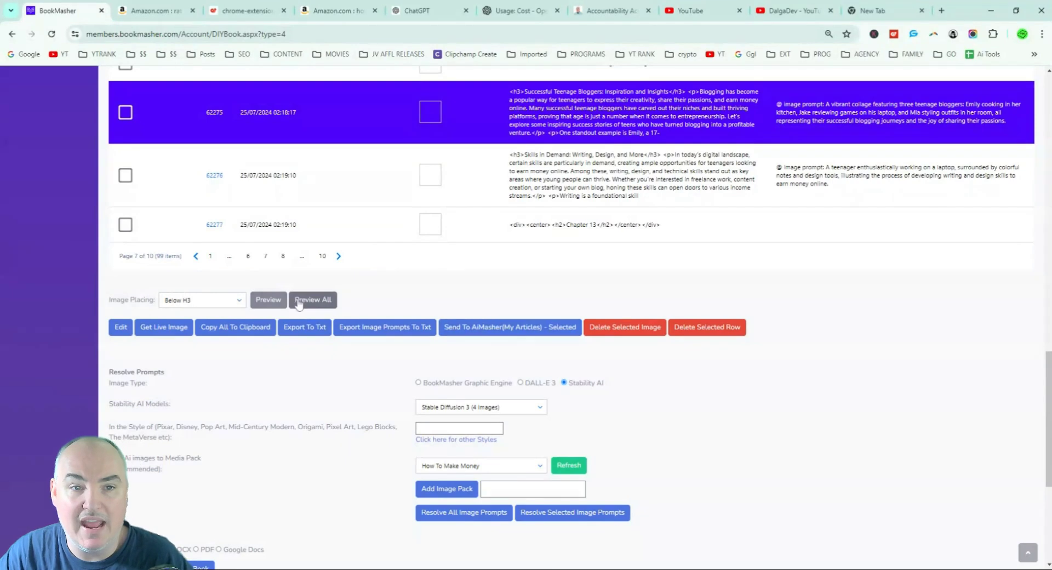
scroll(329, 274, "up", 2)
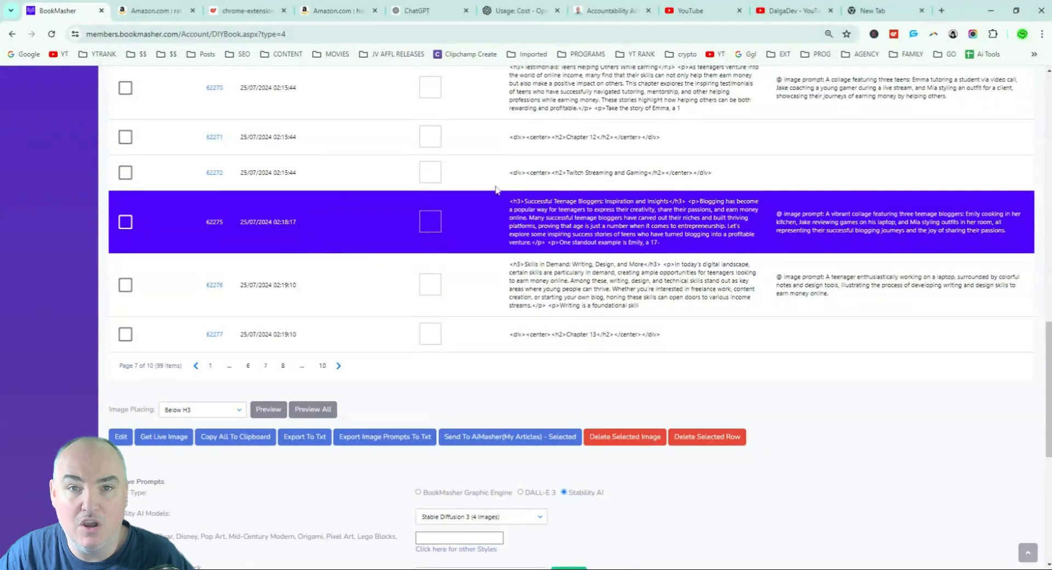
left_click(126, 222)
scroll(443, 262, "down", 4)
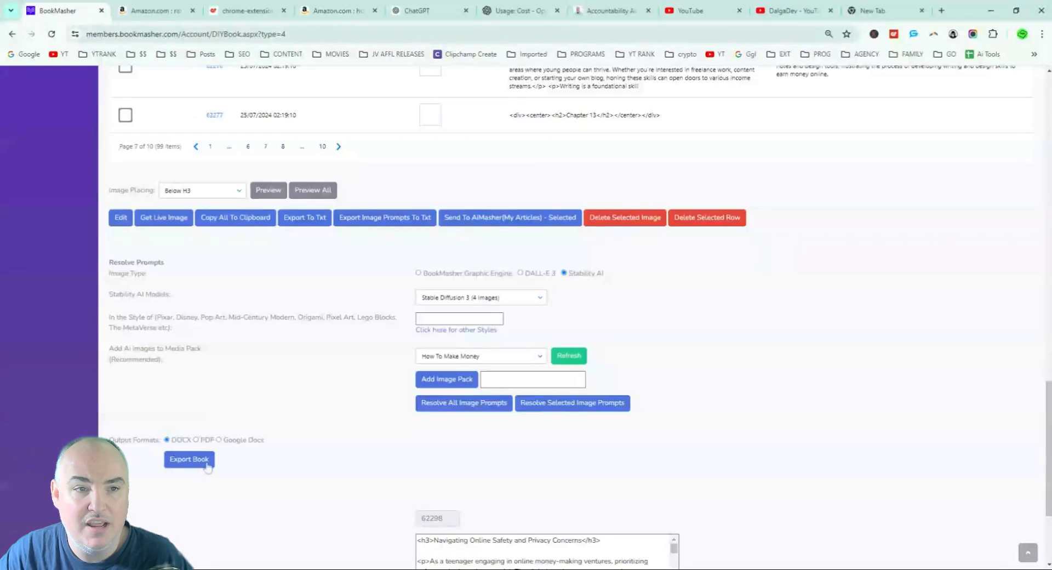
left_click(120, 219)
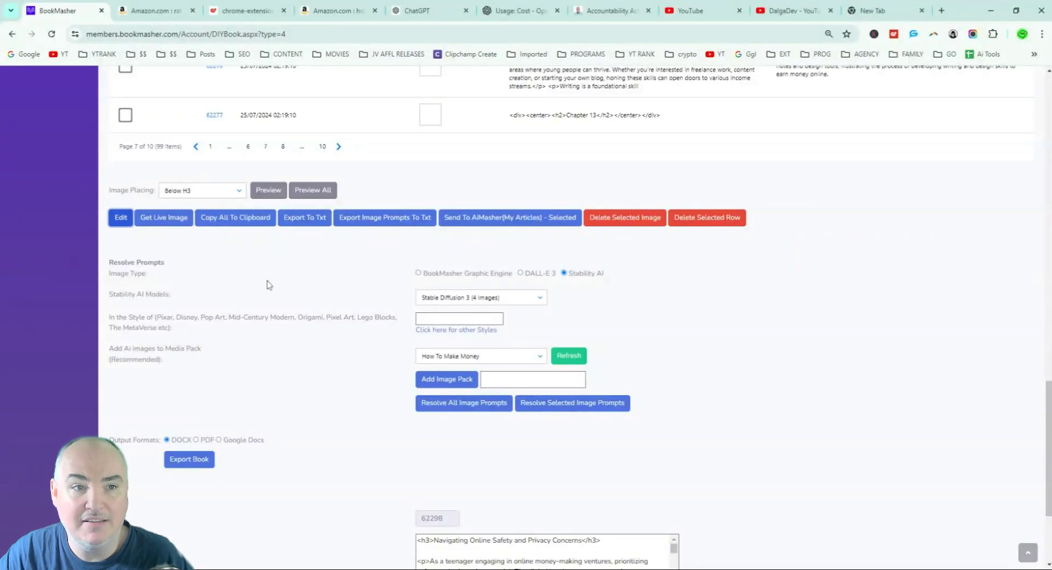
left_click_drag(679, 417, 678, 559)
scroll(693, 493, "down", 3)
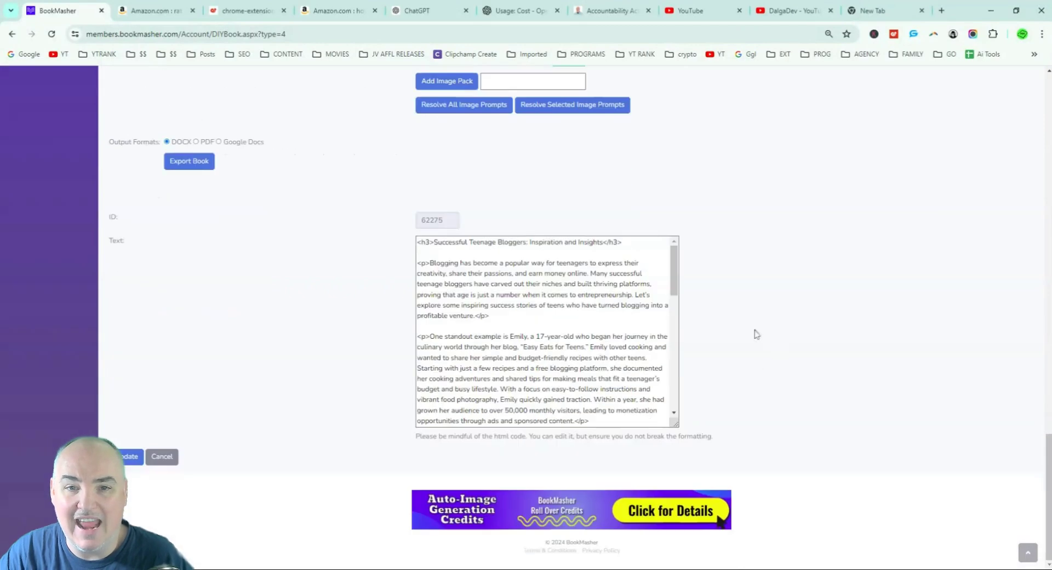
left_click_drag(677, 434, 684, 526)
scroll(684, 526, "down", 3)
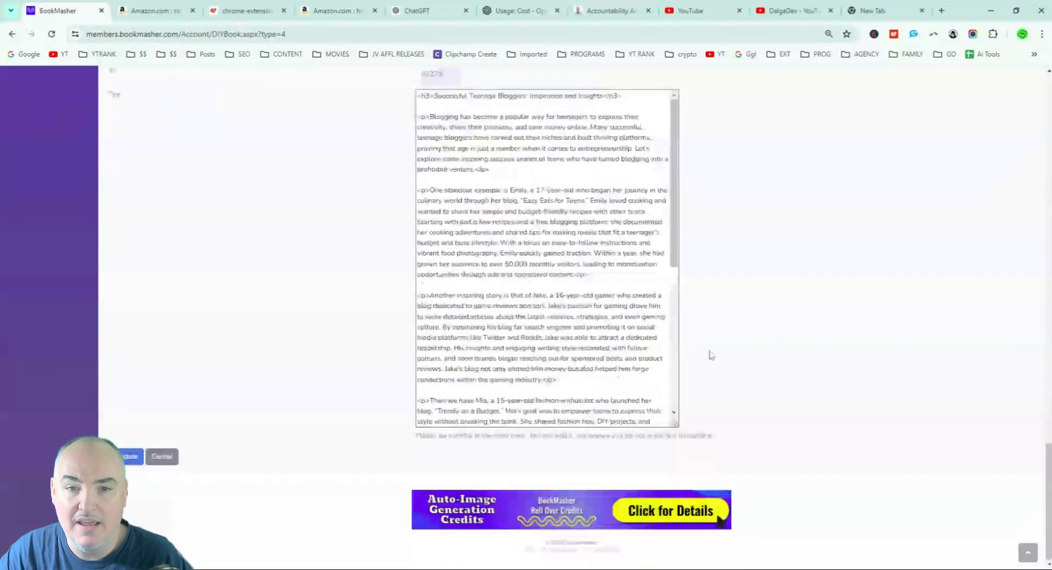
left_click(677, 425)
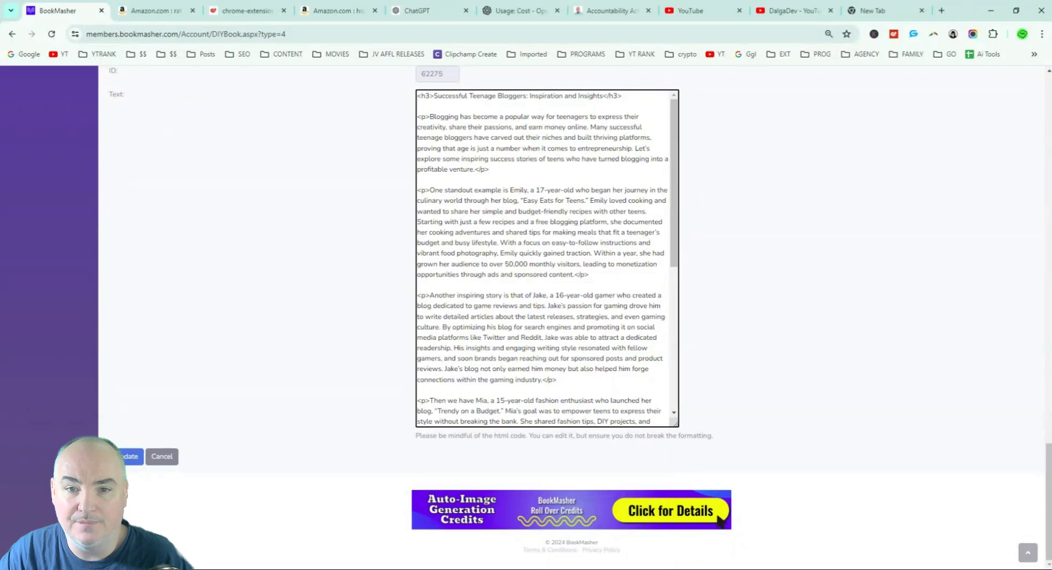
left_click_drag(672, 423, 652, 364)
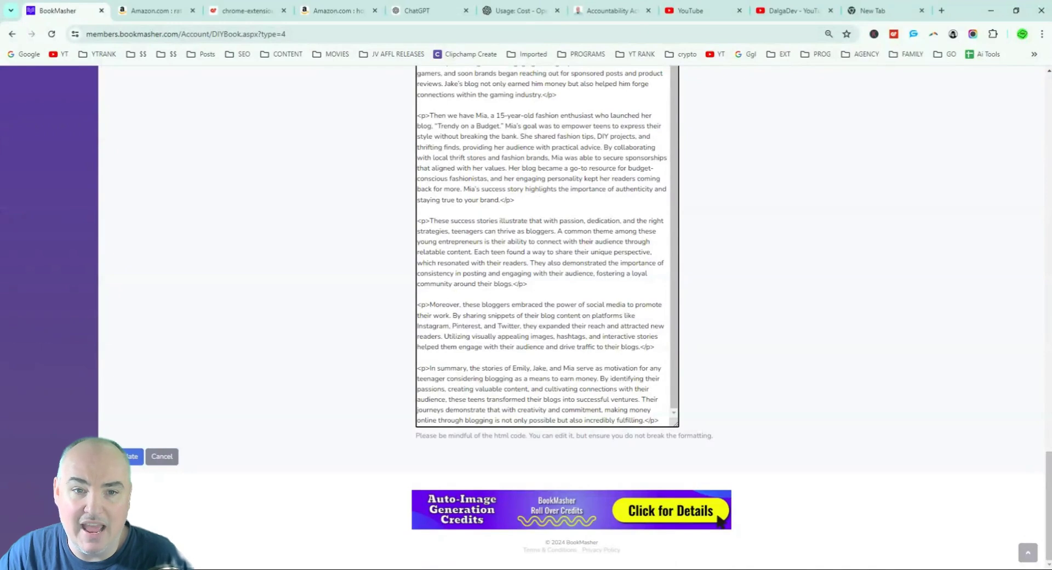
- Remove "In summary," from the start of the section's last paragraph so that it begins with a capitalized "The"
left_click_drag(468, 368, 430, 368)
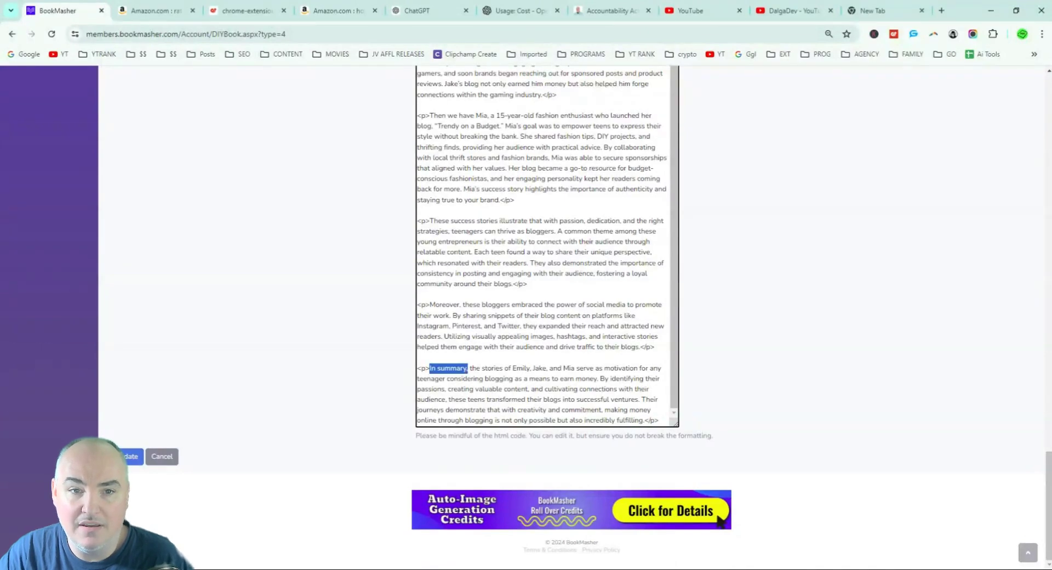
key("BackSpace")
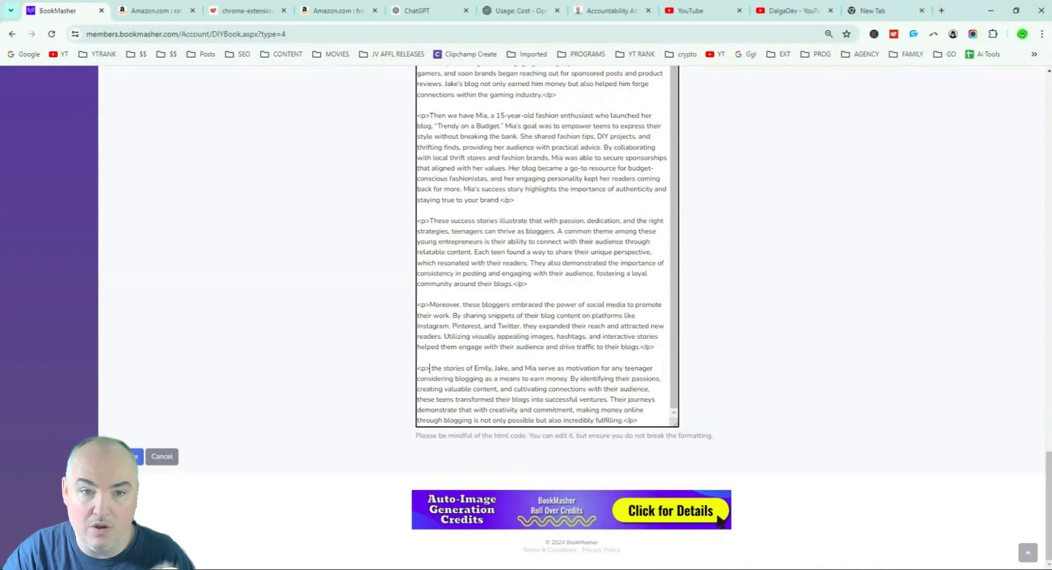
key("Delete")
key("Delete")
type("T")
- Look over the remaining paragraphs of the bloggers section and save the edited text
scroll(547, 247, "up", 15)
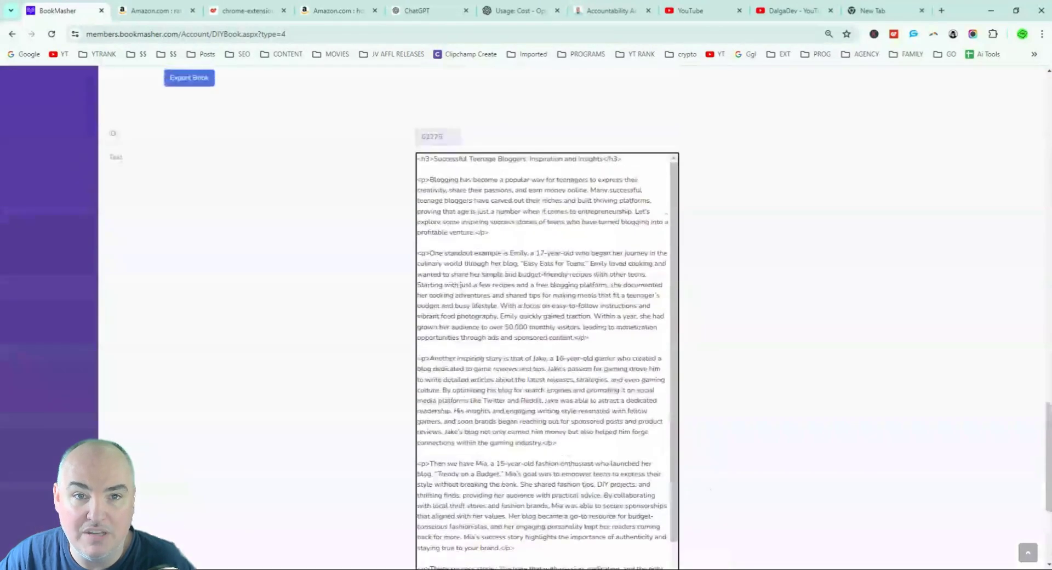
scroll(547, 329, "up", 2)
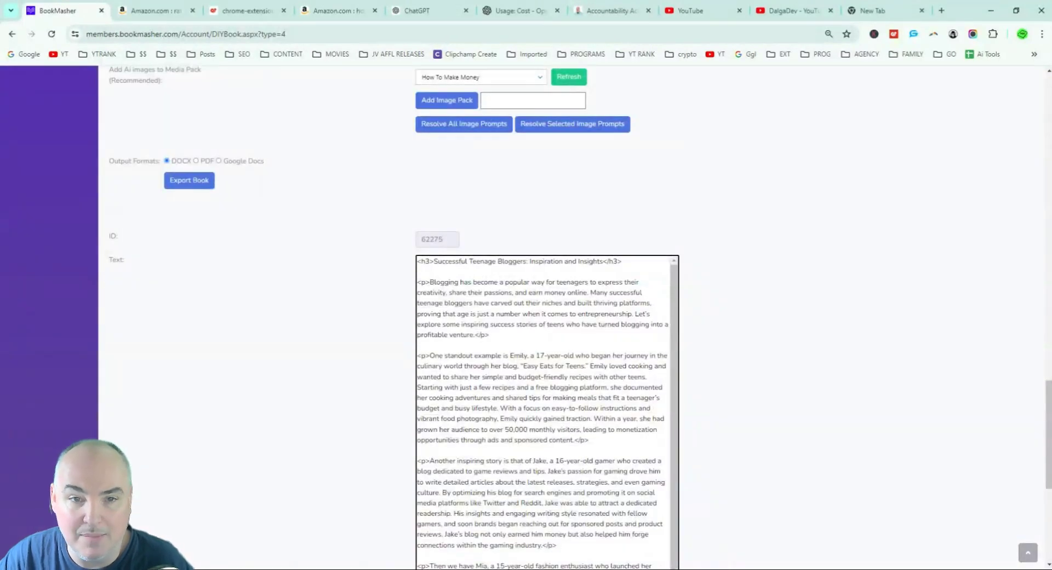
scroll(711, 284, "down", 5)
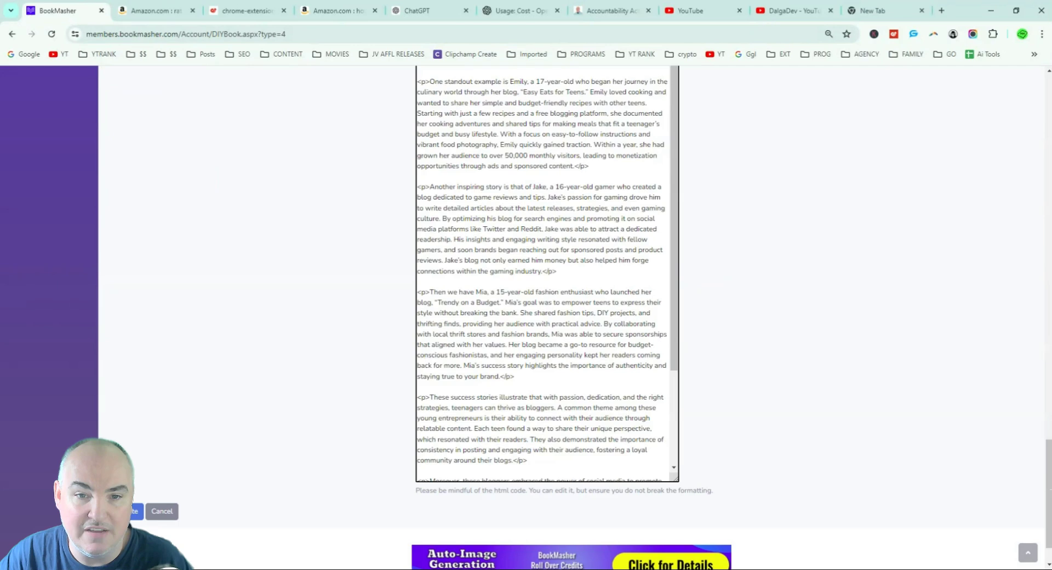
scroll(433, 423, "down", 2)
scroll(433, 423, "down", 1)
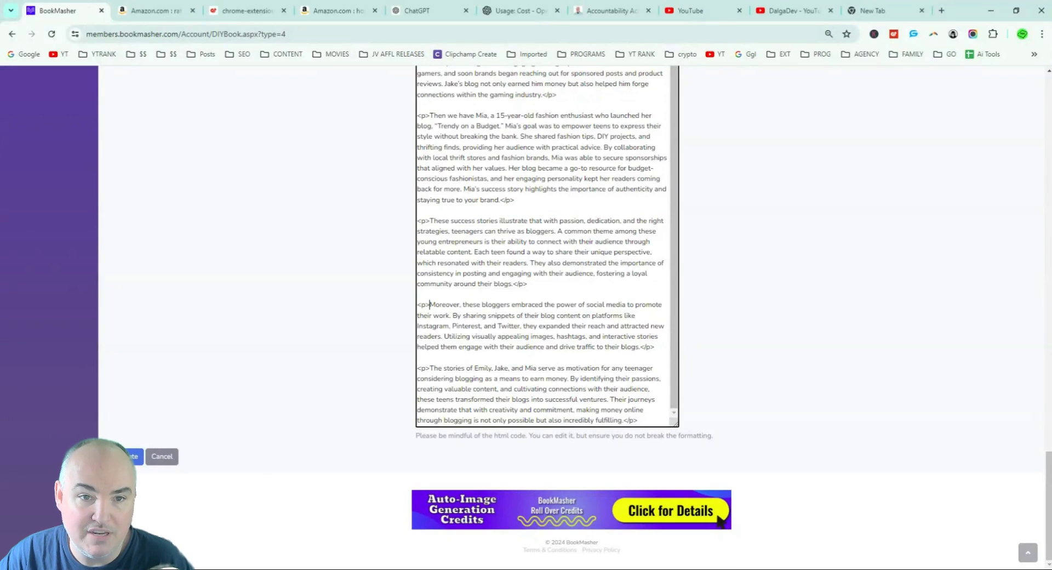
left_click(655, 347)
left_click(418, 294)
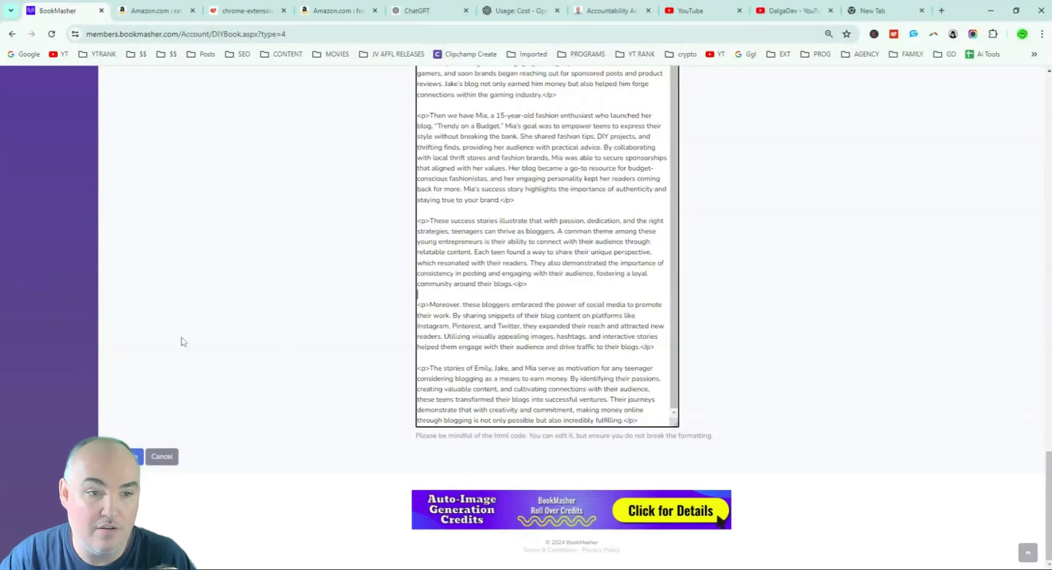
left_click(132, 457)
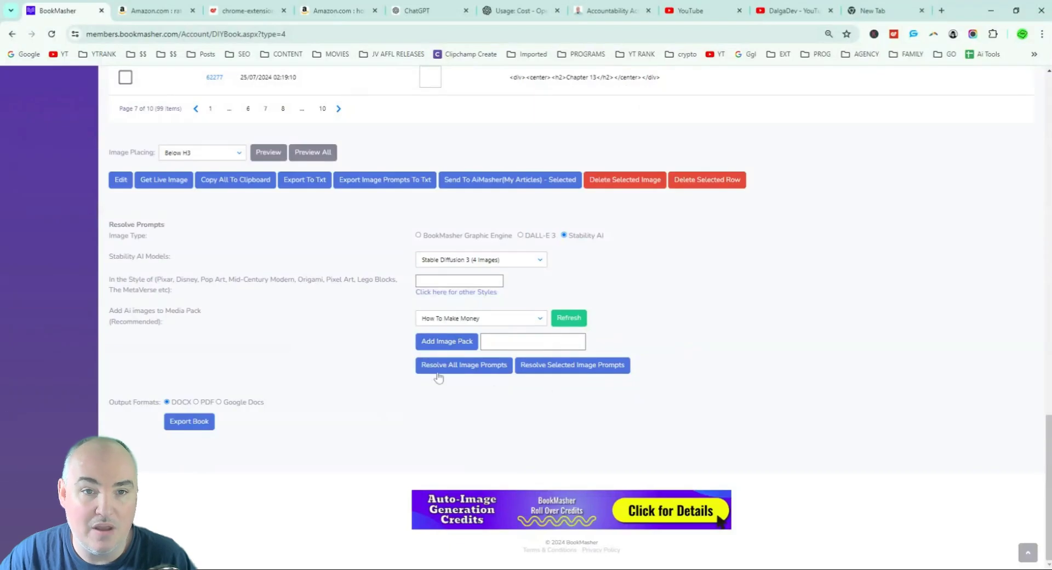
- Look at the image models offered by the BookMasher Graphic Engine for resolving the image prompts
scroll(764, 282, "up", 5)
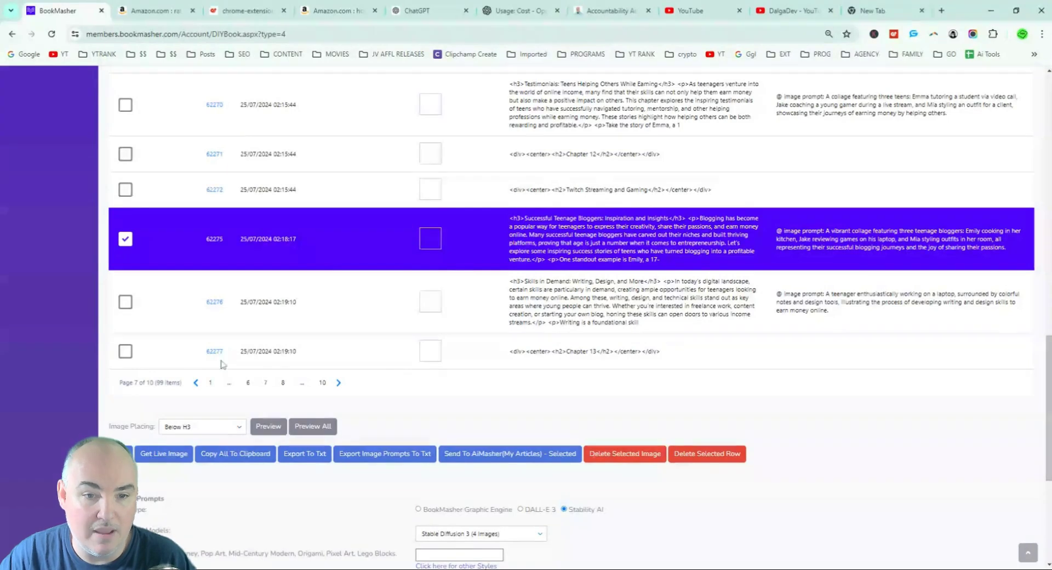
scroll(649, 254, "down", 4)
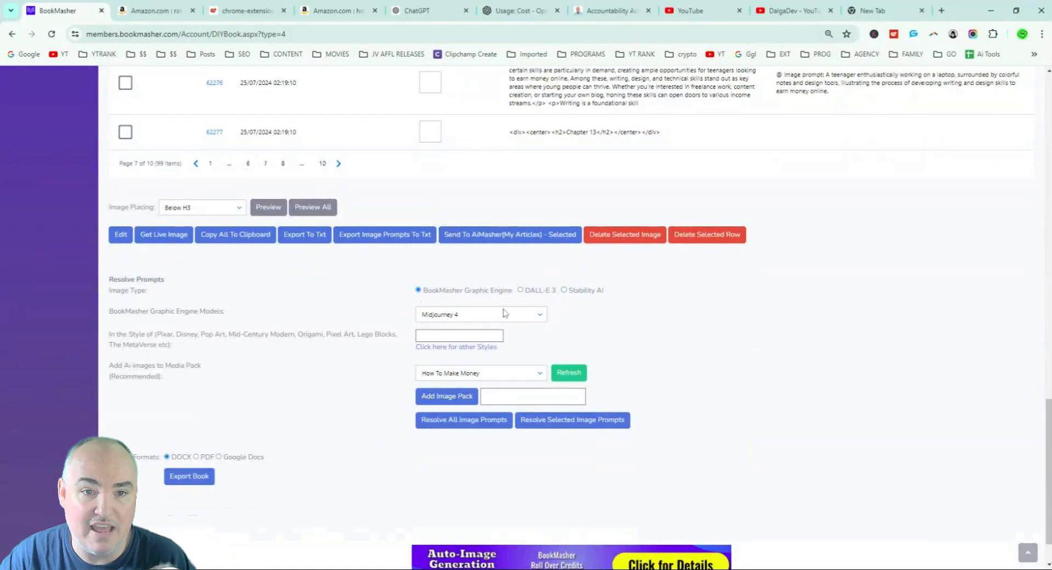
left_click(455, 315)
scroll(480, 364, "down", 2)
scroll(472, 335, "up", 2)
left_click(575, 306)
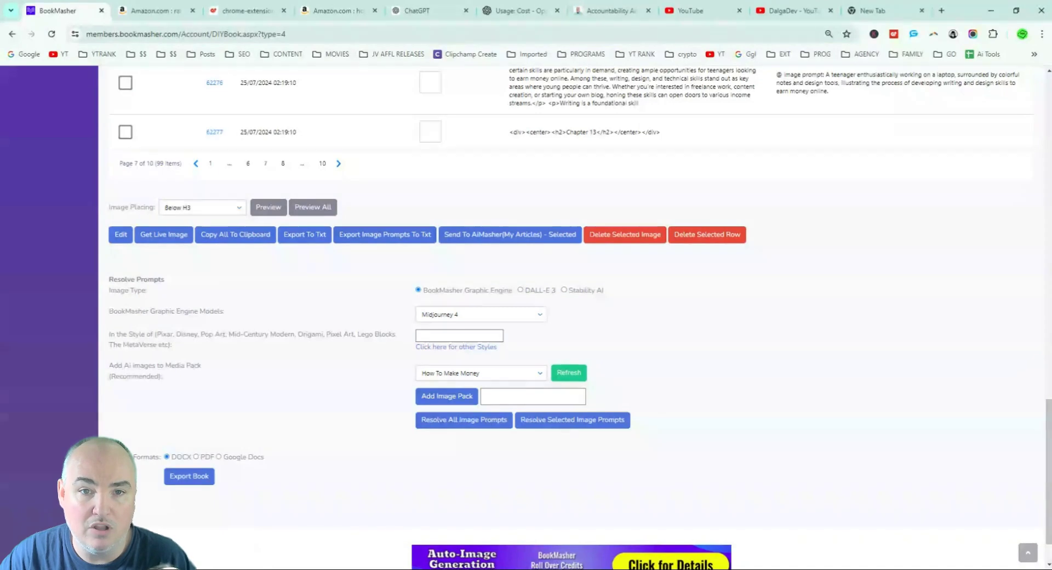
- Set the image type to Stability AI with the Stable Diffusion 3 Turbo (4 Images) model
left_click(565, 292)
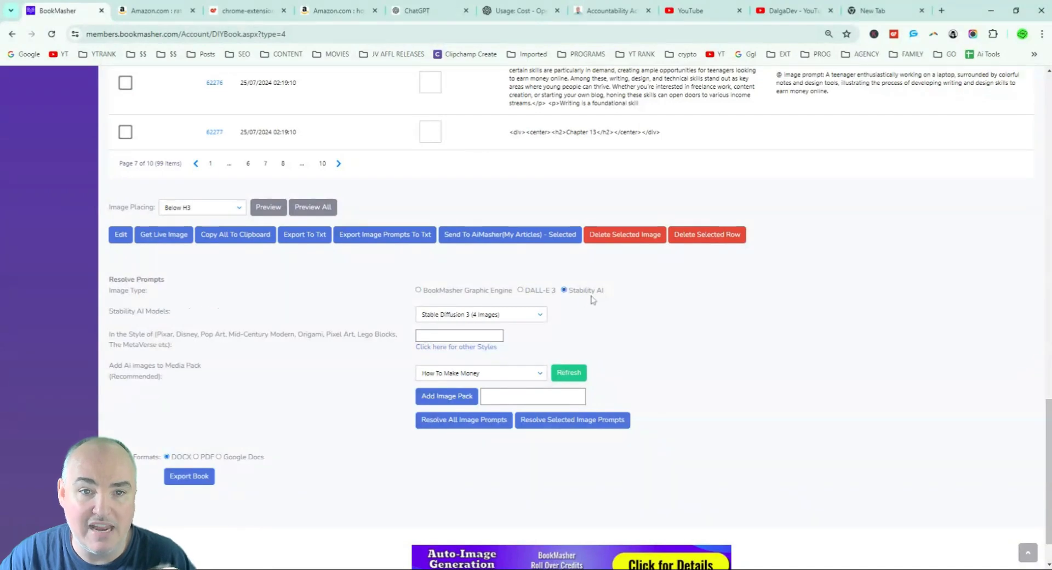
left_click(544, 316)
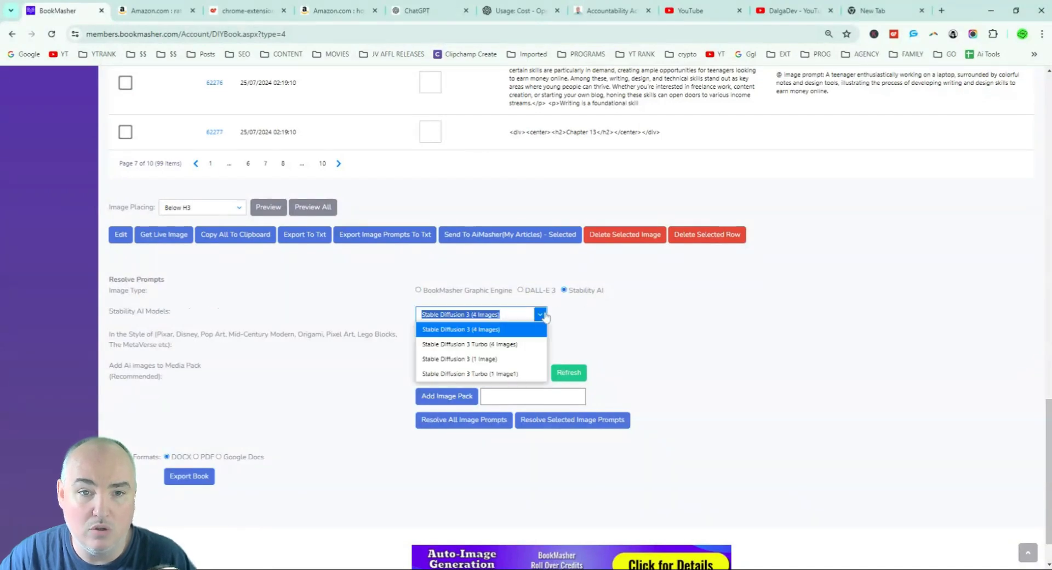
left_click(496, 345)
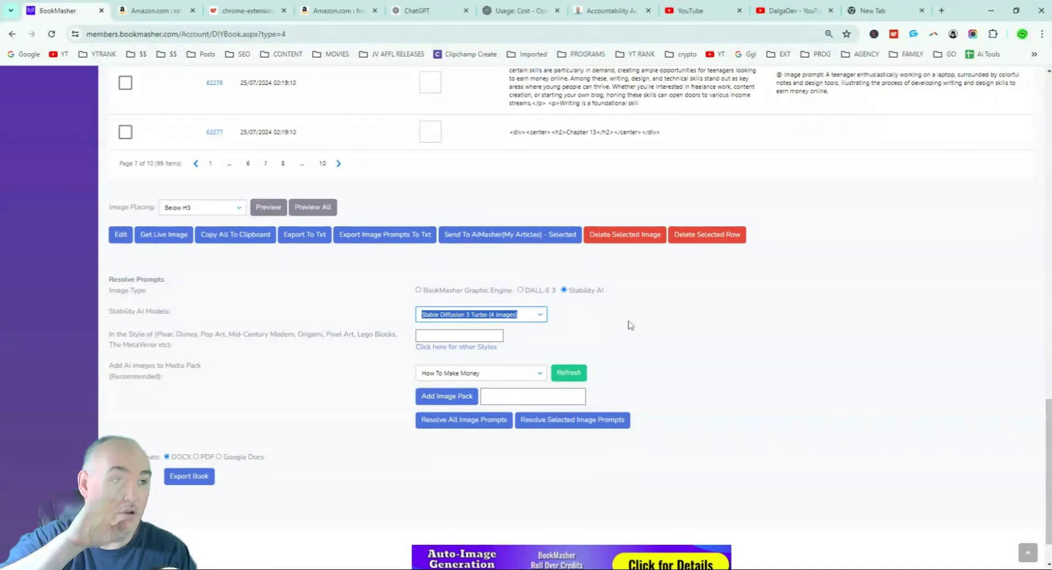
- Examine the image prompts beside the sections on page 7 of the content table
scroll(837, 338, "up", 8)
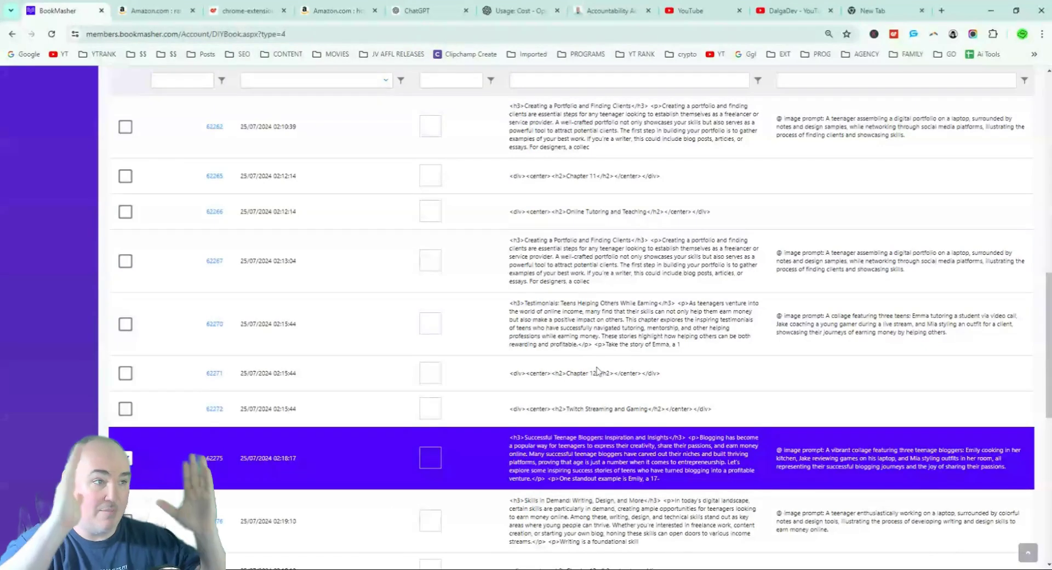
scroll(486, 333, "down", 7)
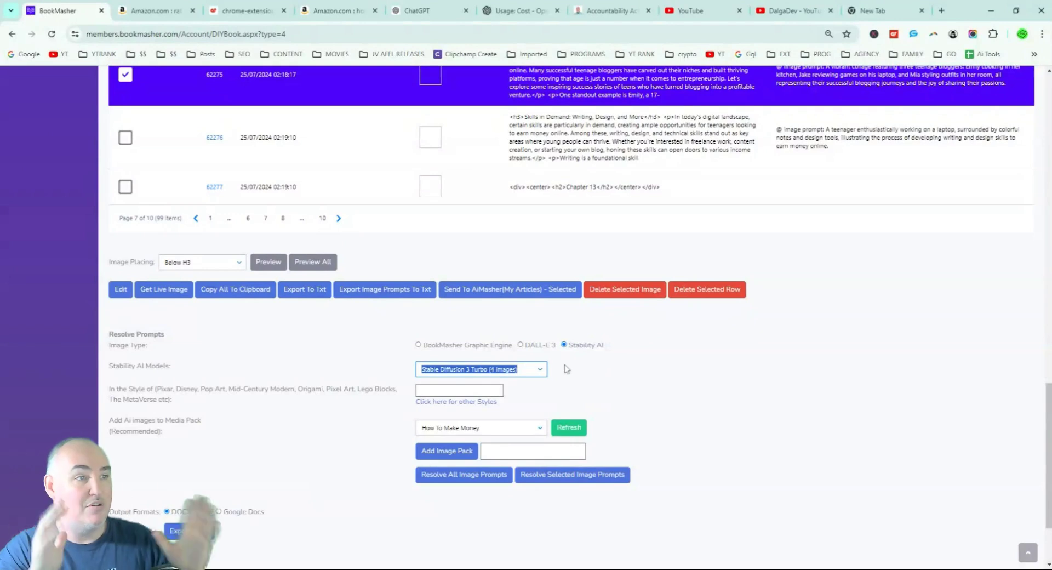
scroll(1020, 274, "up", 6)
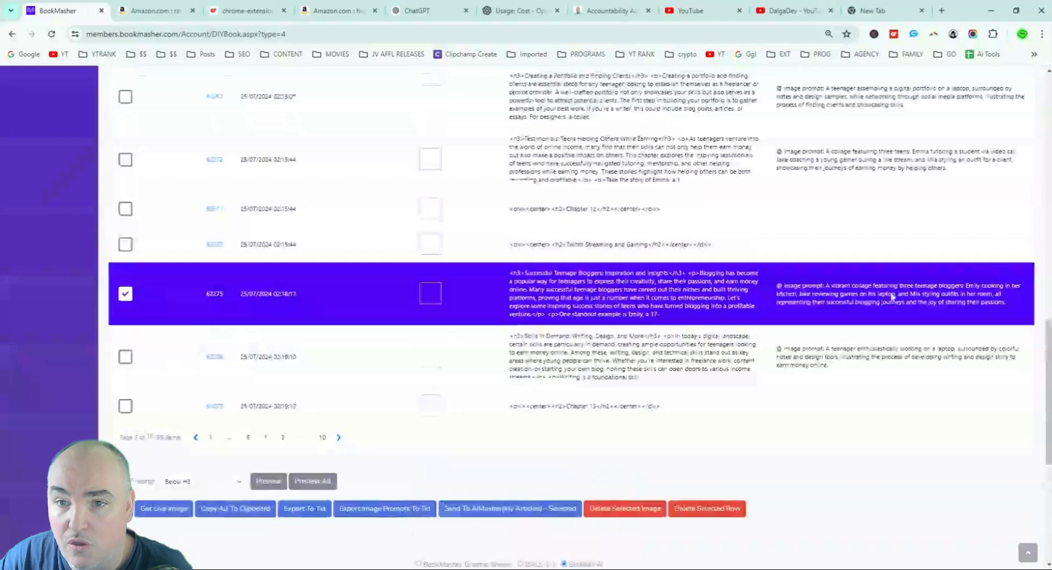
scroll(811, 305, "up", 3)
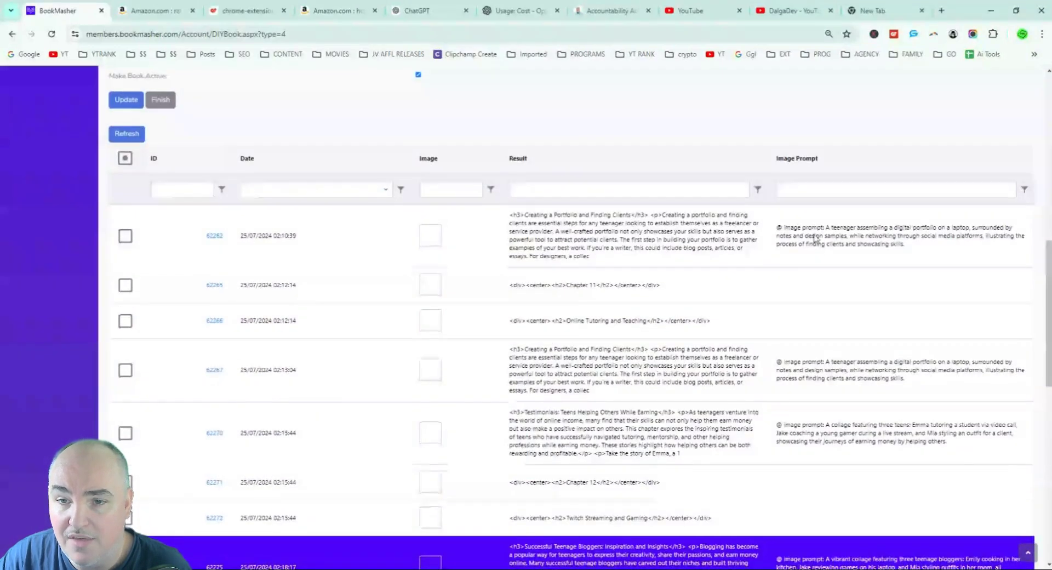
scroll(822, 247, "down", 6)
scroll(921, 237, "up", 1)
scroll(819, 277, "down", 1)
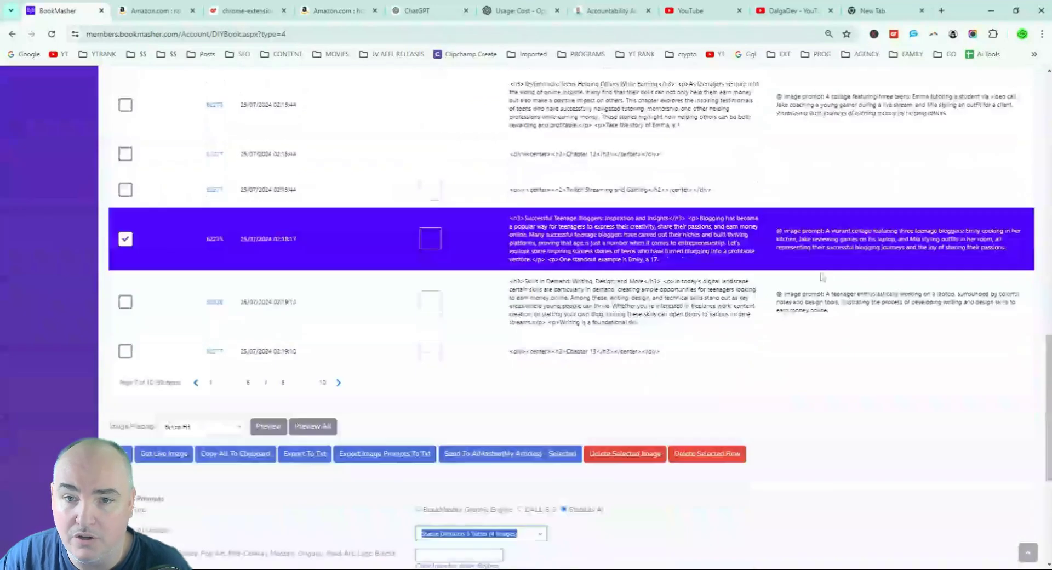
scroll(897, 287, "up", 3)
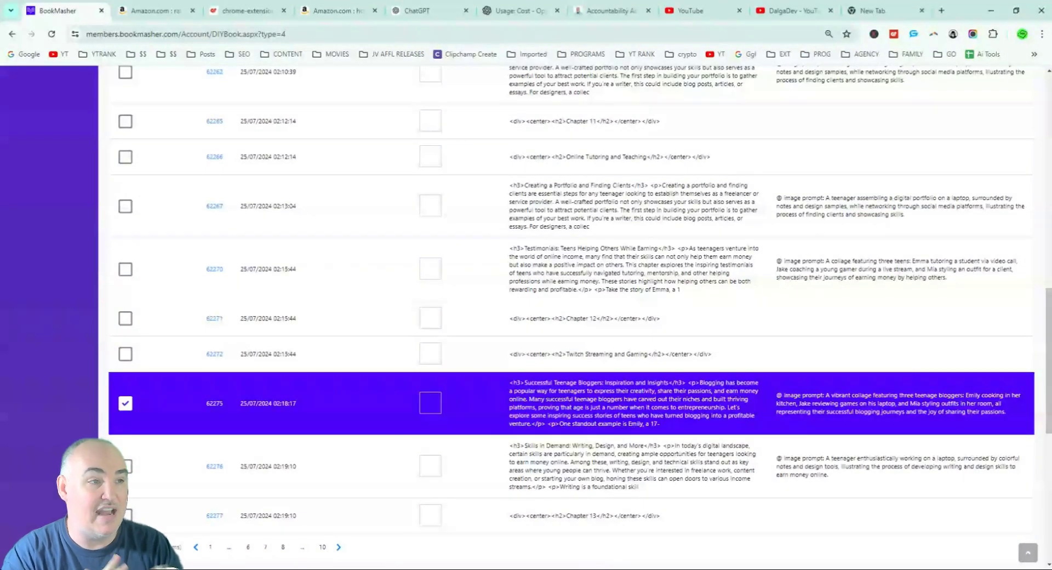
- Review the page 7 sections with their image prompts and the prompt-resolving settings below the content table
scroll(820, 394, "down", 3)
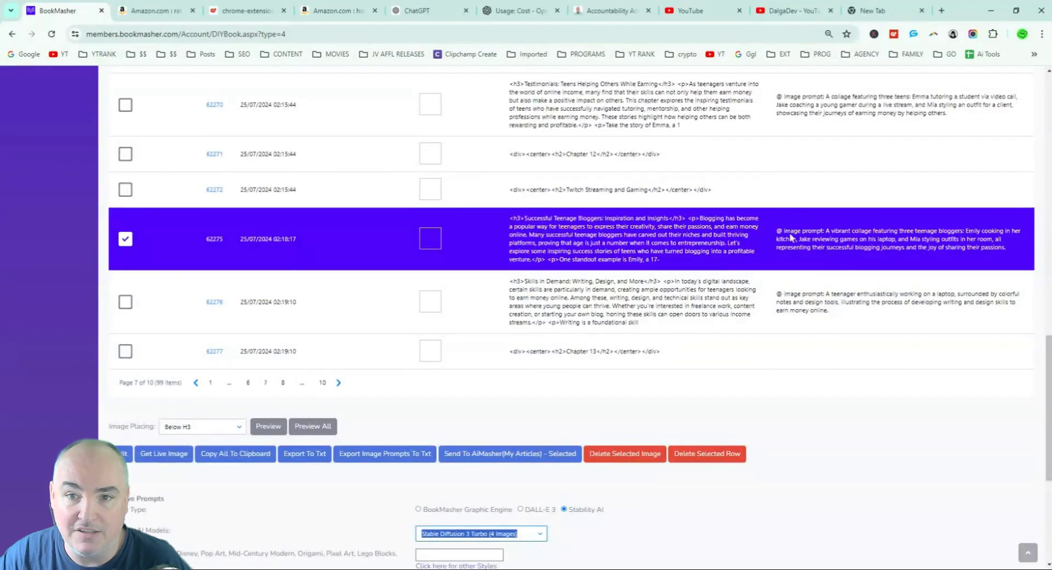
scroll(861, 244, "down", 2)
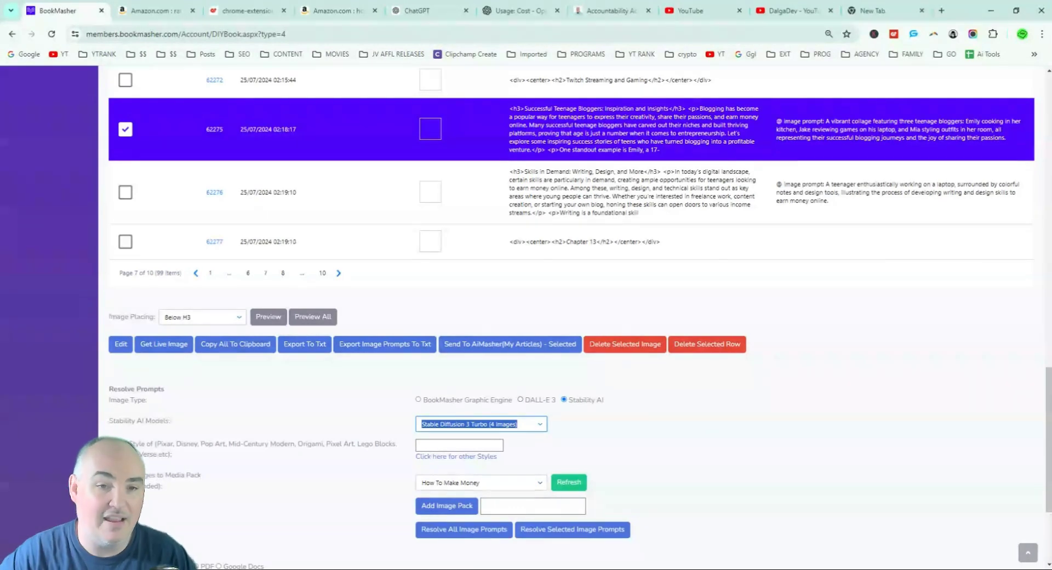
scroll(690, 412, "down", 2)
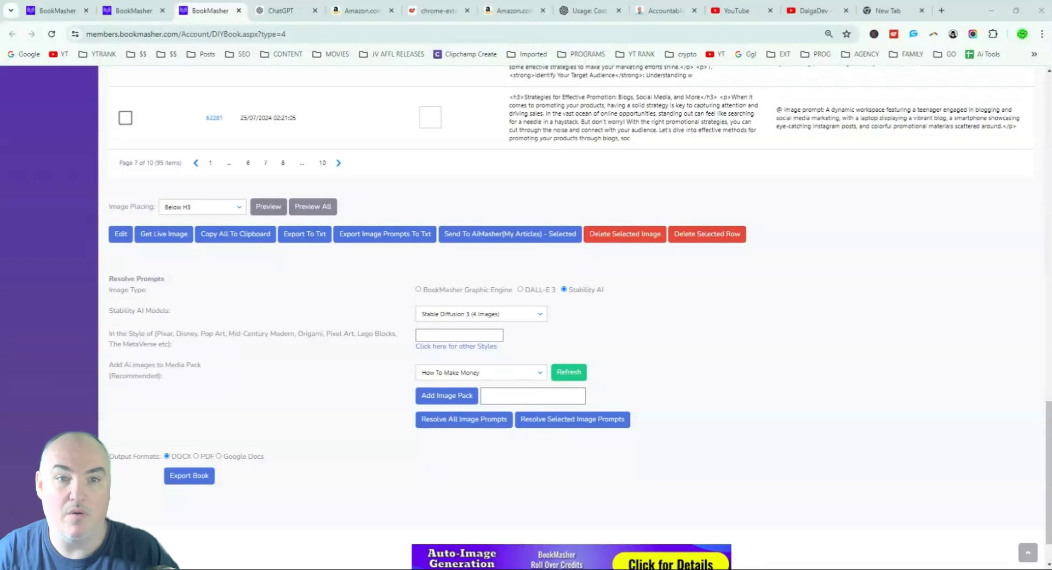
scroll(564, 366, "up", 12)
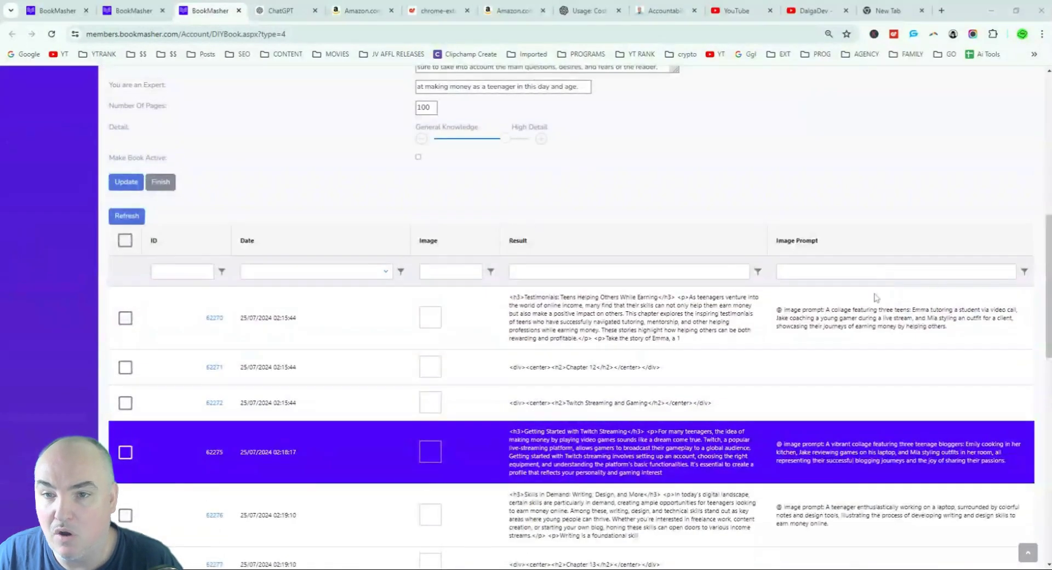
scroll(871, 308, "down", 8)
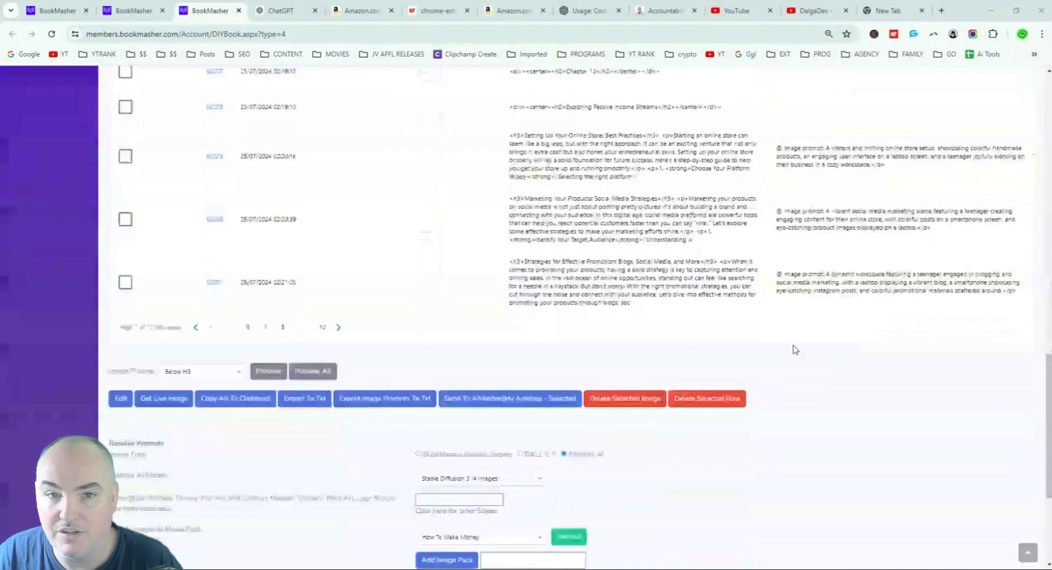
scroll(670, 354, "up", 2)
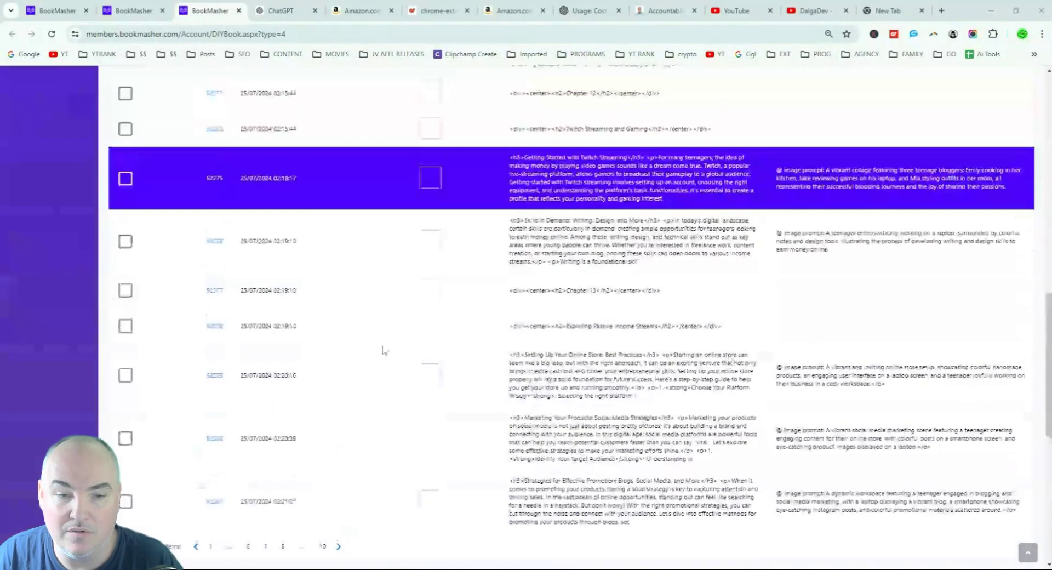
scroll(433, 384, "down", 4)
- Set the Stability AI model to Stable Diffusion 3 Turbo (4 Images) and resolve all of the book's image prompts
scroll(462, 439, "down", 1)
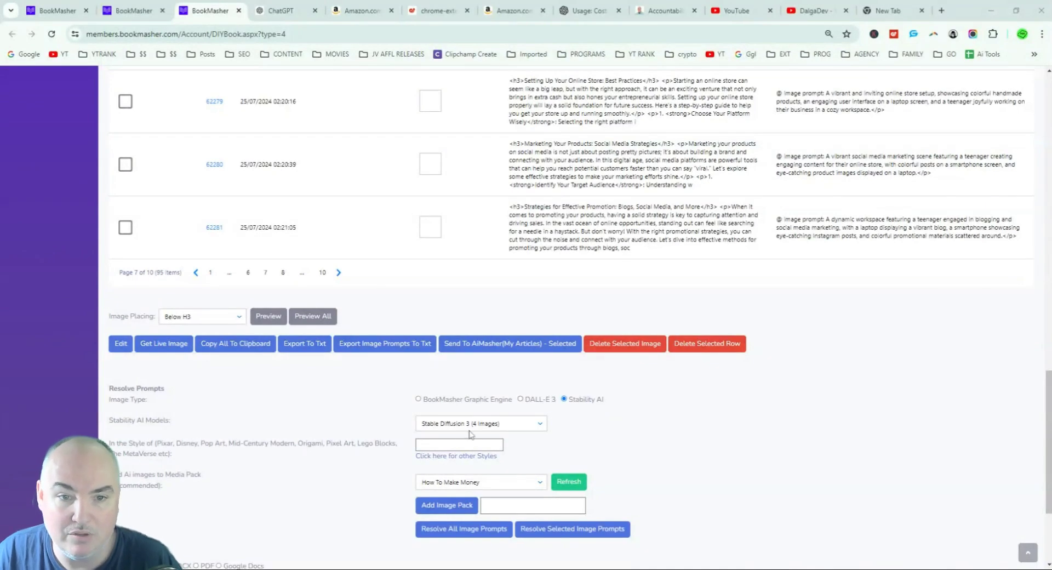
scroll(542, 426, "down", 1)
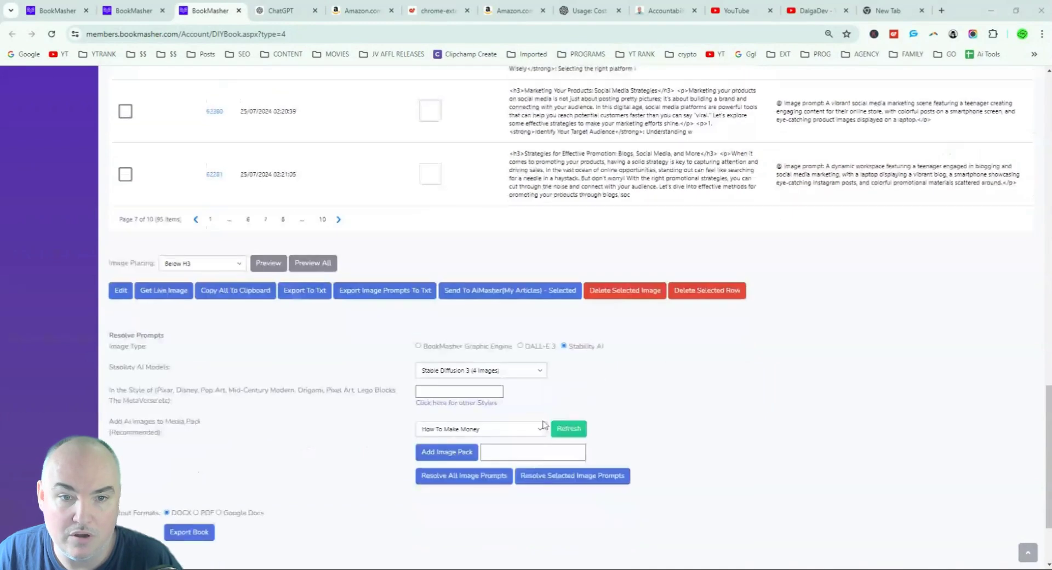
left_click(540, 371)
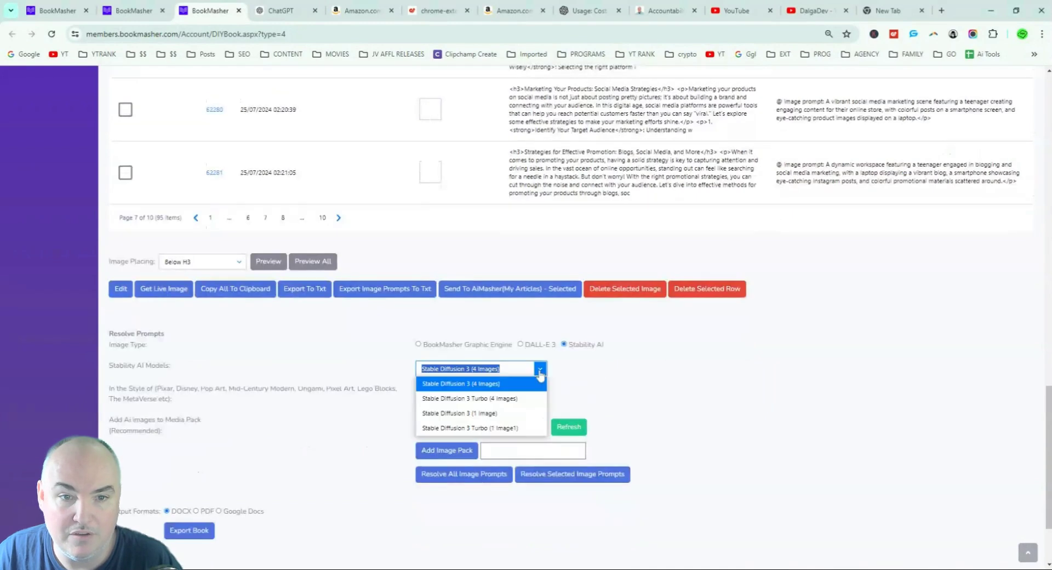
left_click(458, 401)
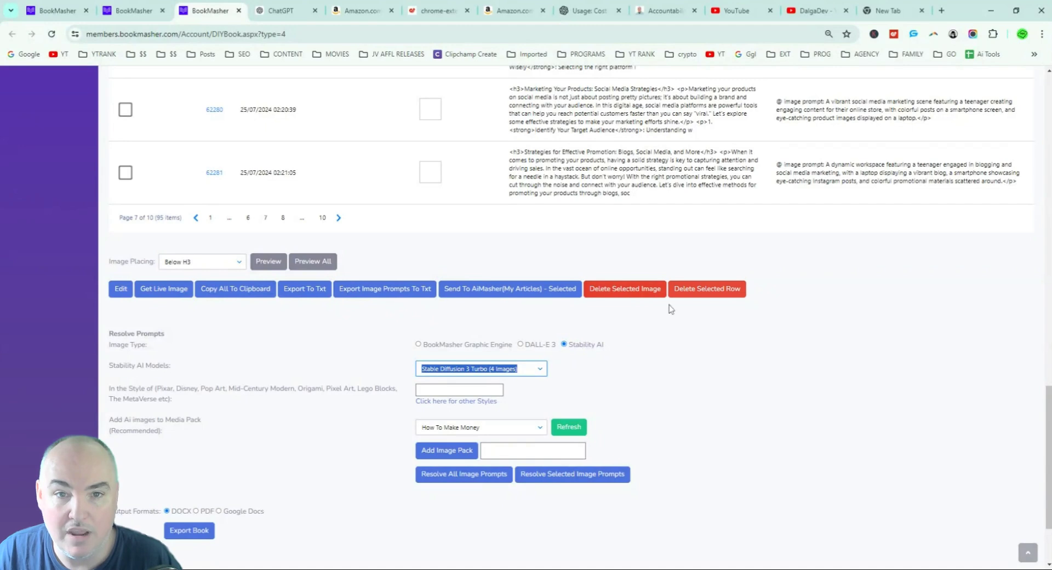
left_click(447, 479)
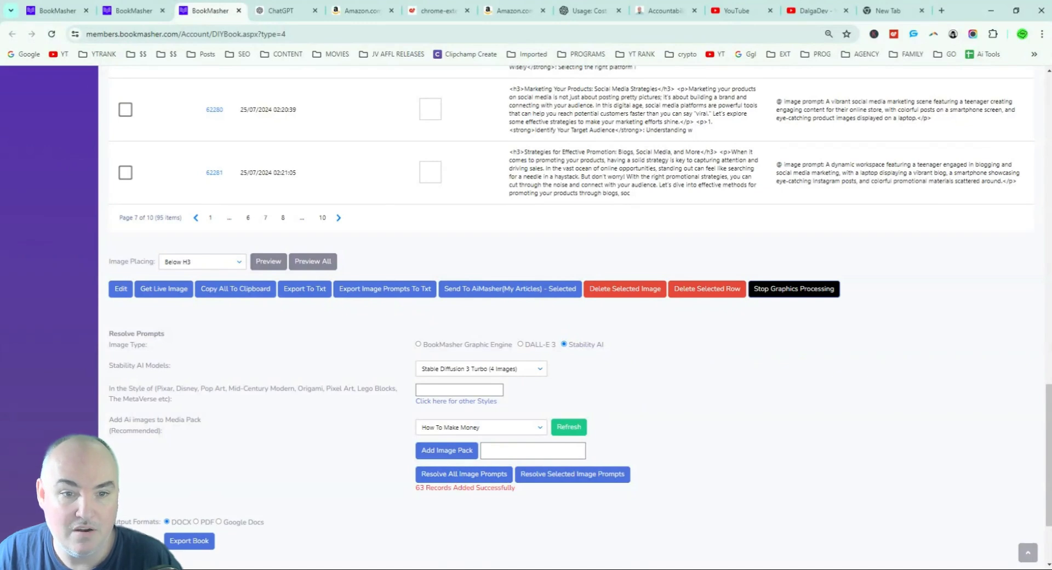
double_click(420, 487)
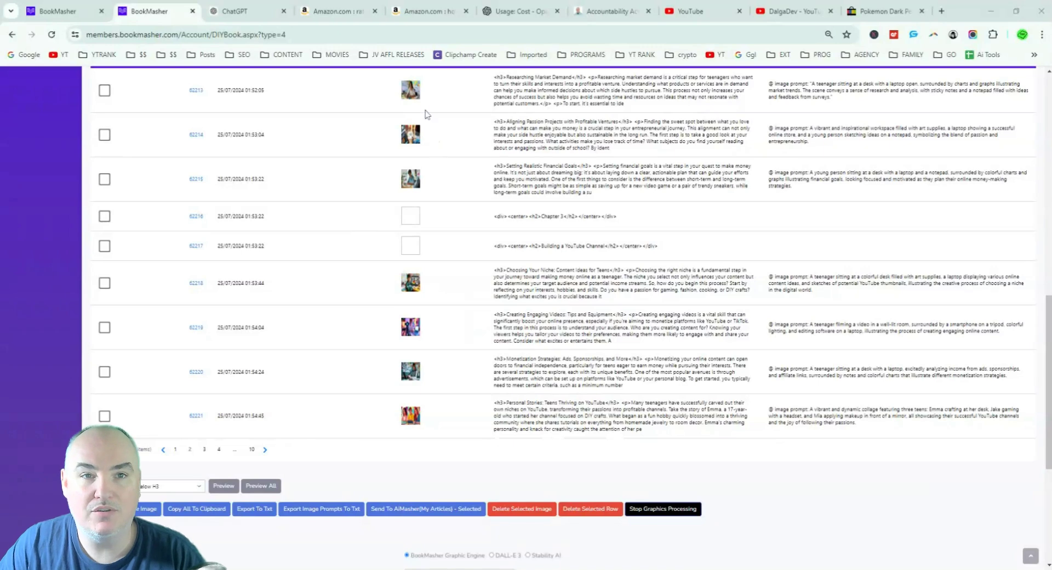
- Preview the whole illustrated book and go to the Understanding DIY Culture section in Chapter 1
scroll(406, 175, "down", 1)
scroll(411, 170, "up", 1)
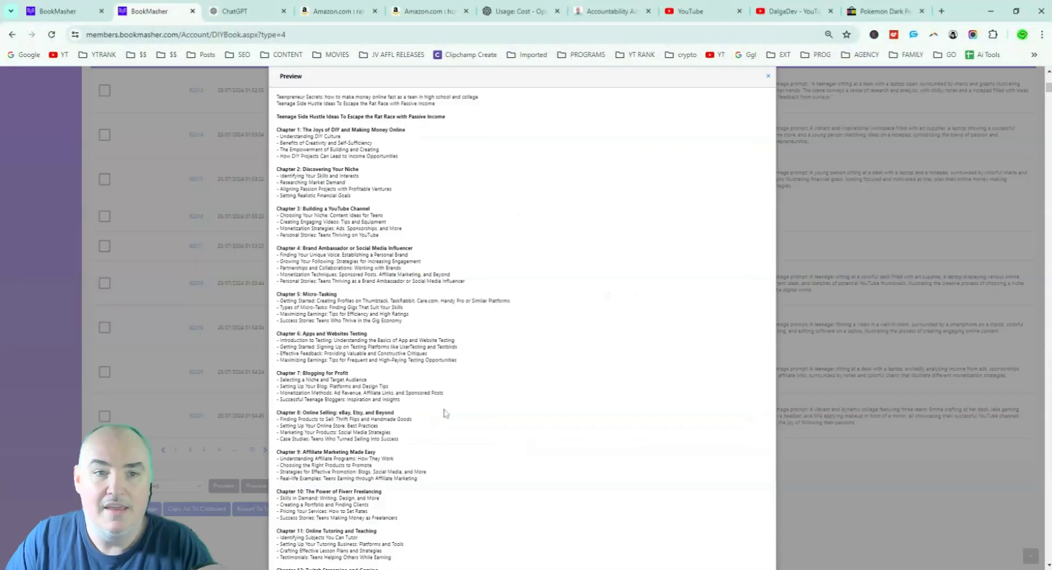
scroll(534, 236, "down", 8)
scroll(532, 240, "down", 3)
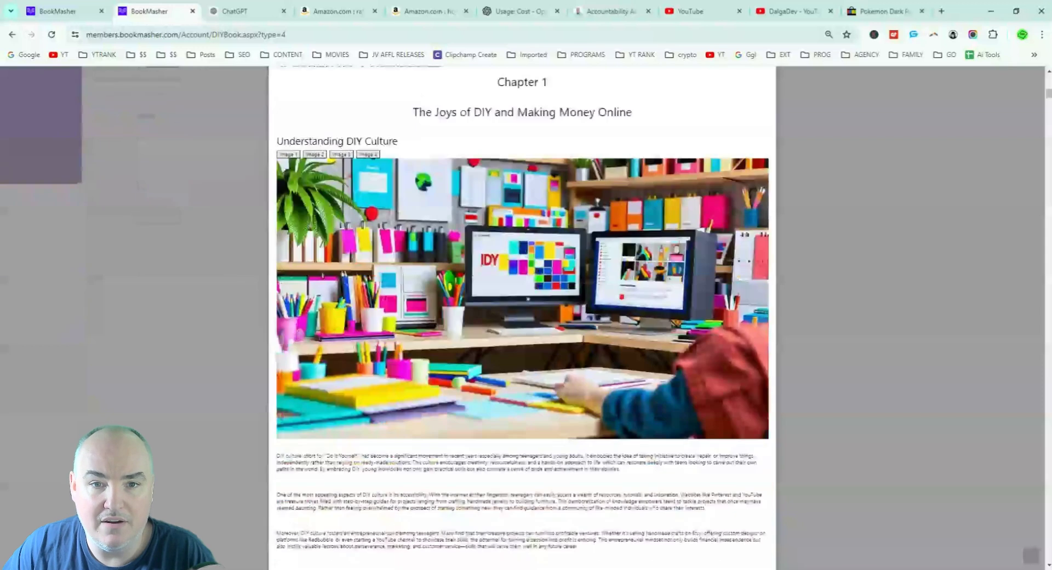
scroll(378, 284, "up", 1)
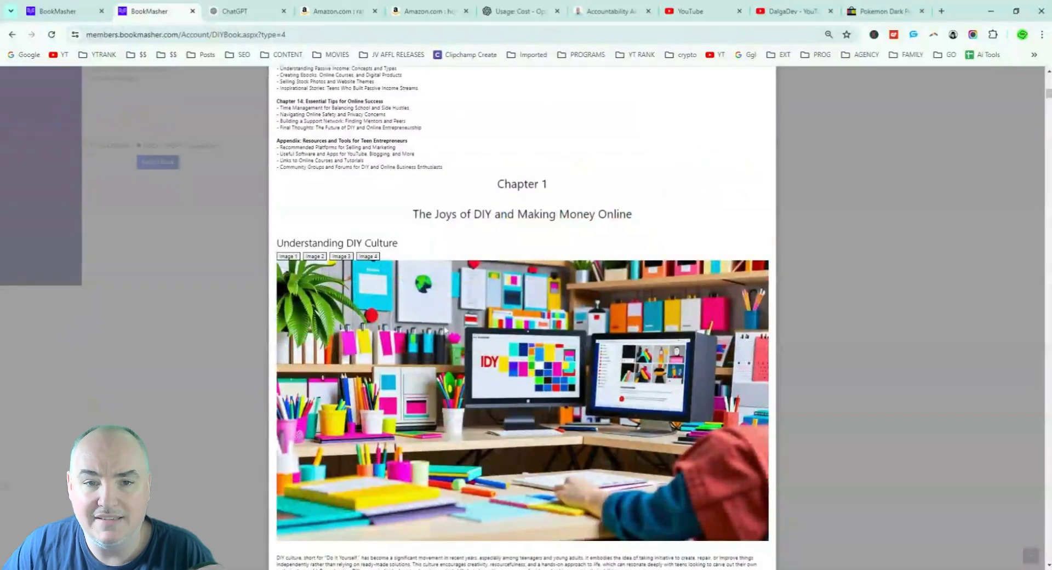
scroll(507, 356, "down", 2)
scroll(518, 316, "up", 1)
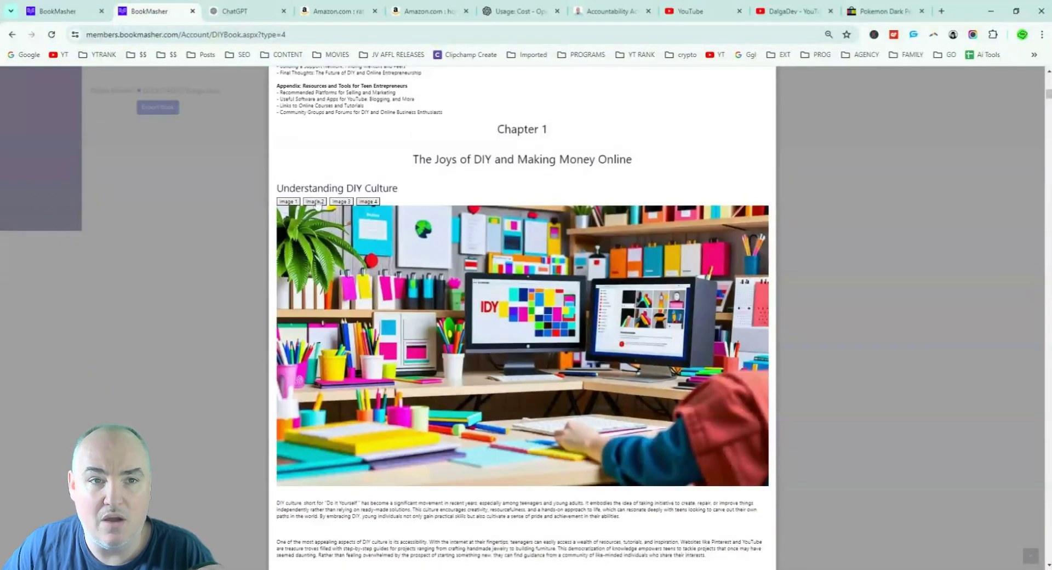
- Compare the generated image variants for the Understanding DIY Culture section and choose Image 1
left_click(291, 198)
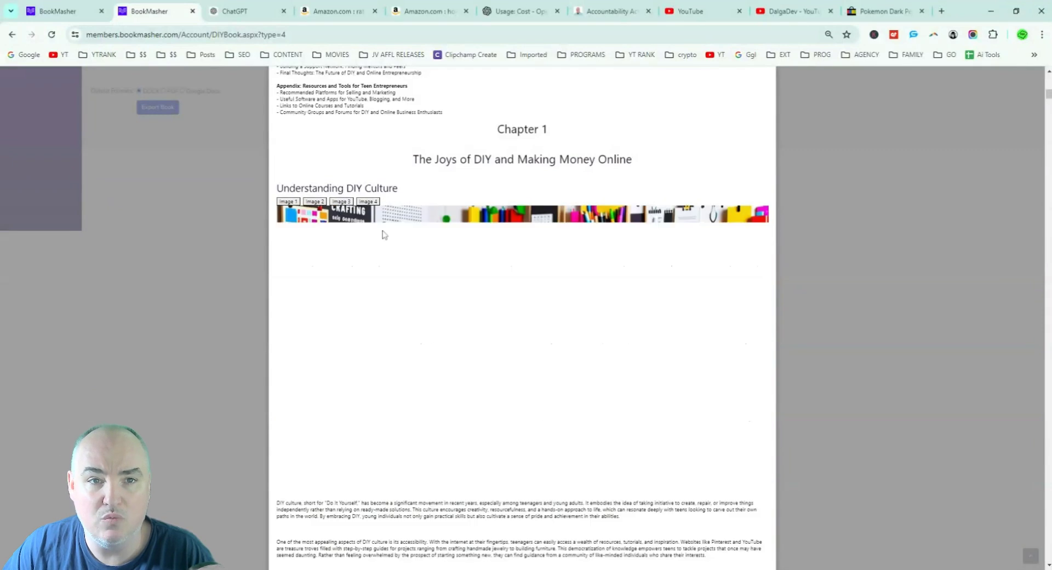
scroll(383, 233, "down", 3)
scroll(344, 167, "up", 2)
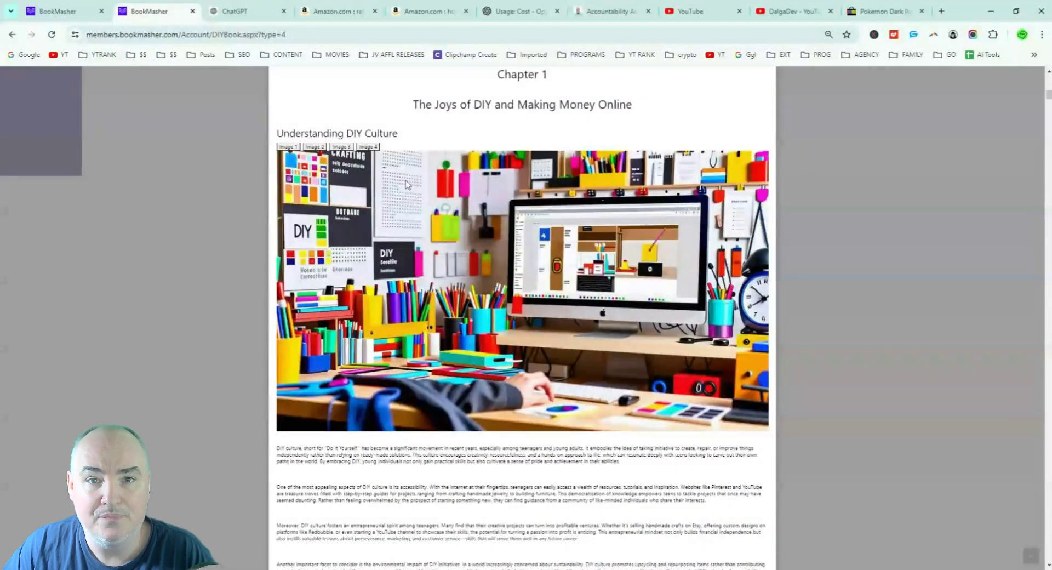
left_click(341, 148)
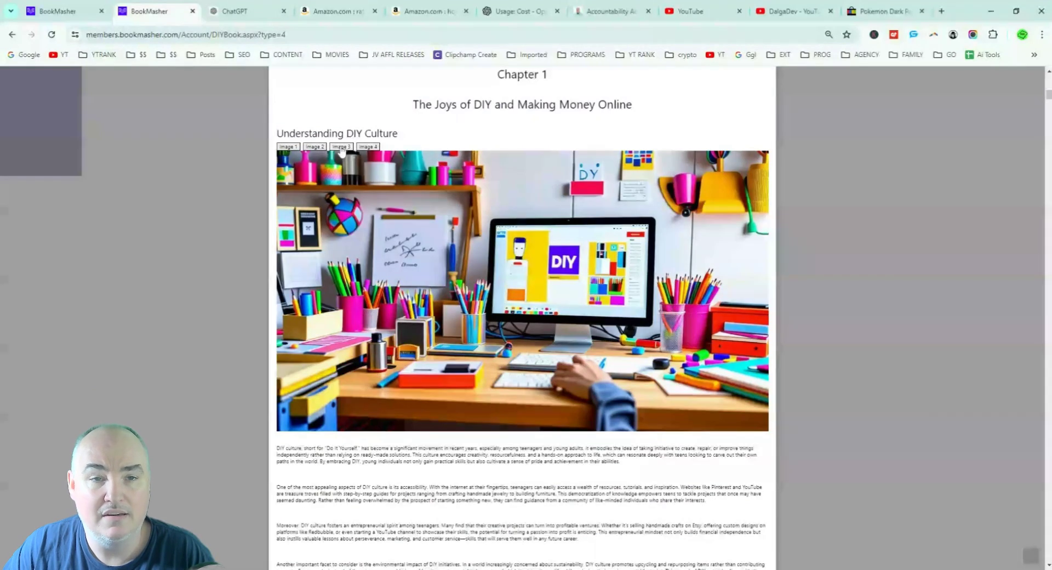
left_click(367, 148)
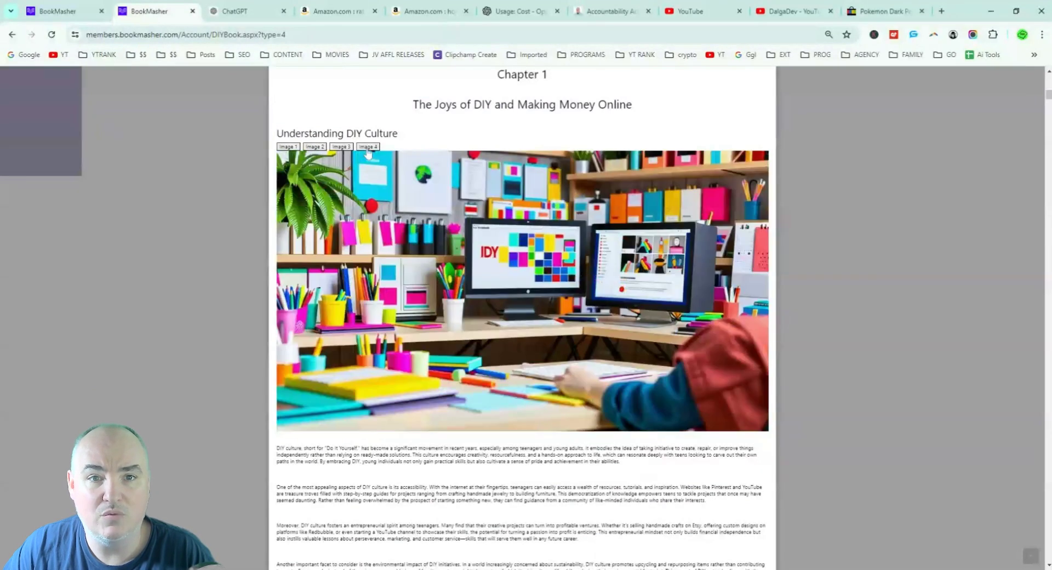
left_click(289, 147)
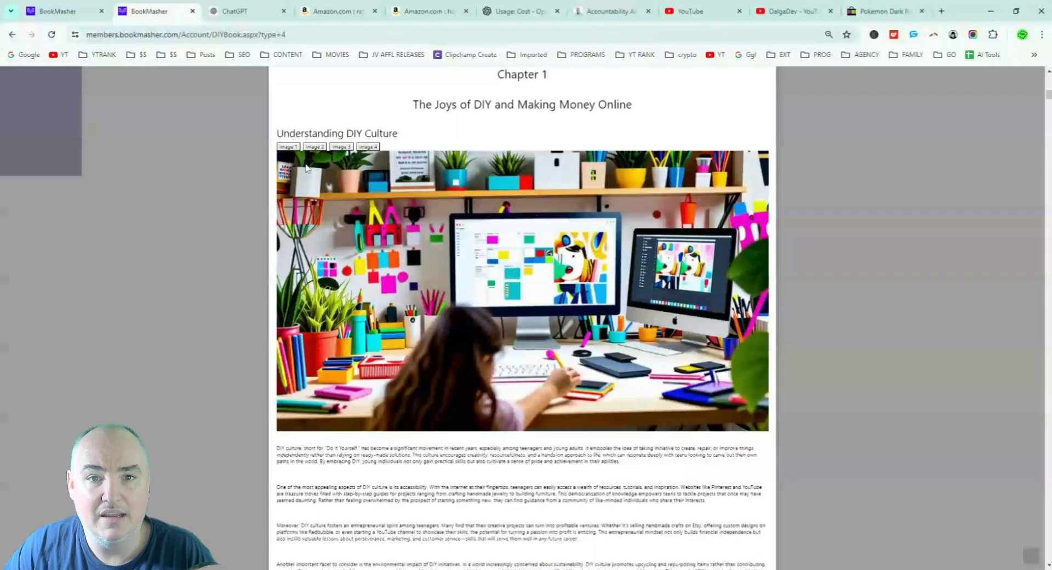
left_click(288, 147)
- Look through the generated images and section text in the preview from Chapter 1 to the start of Chapter 4
scroll(406, 218, "down", 6)
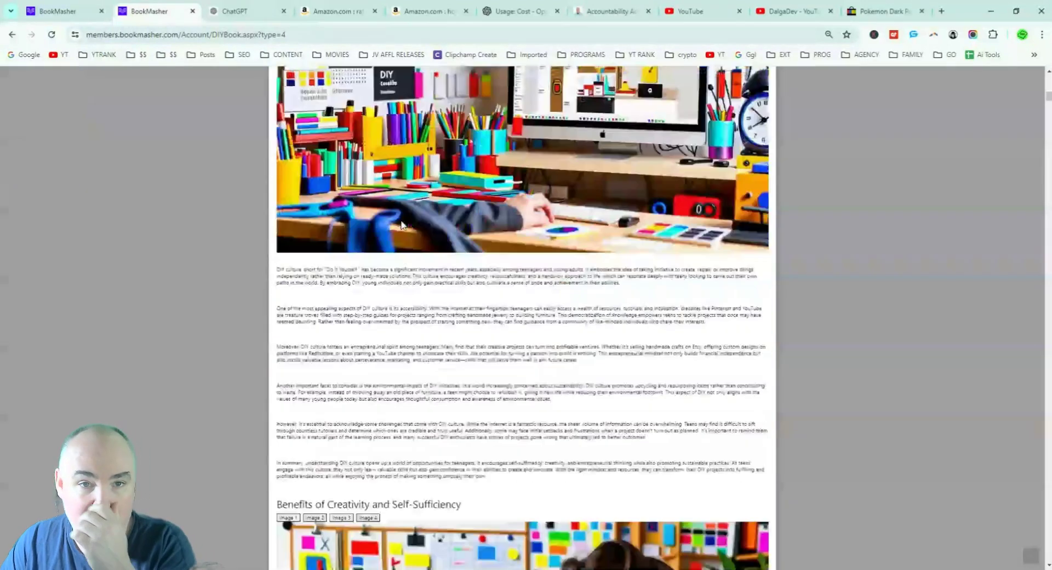
scroll(422, 231, "down", 5)
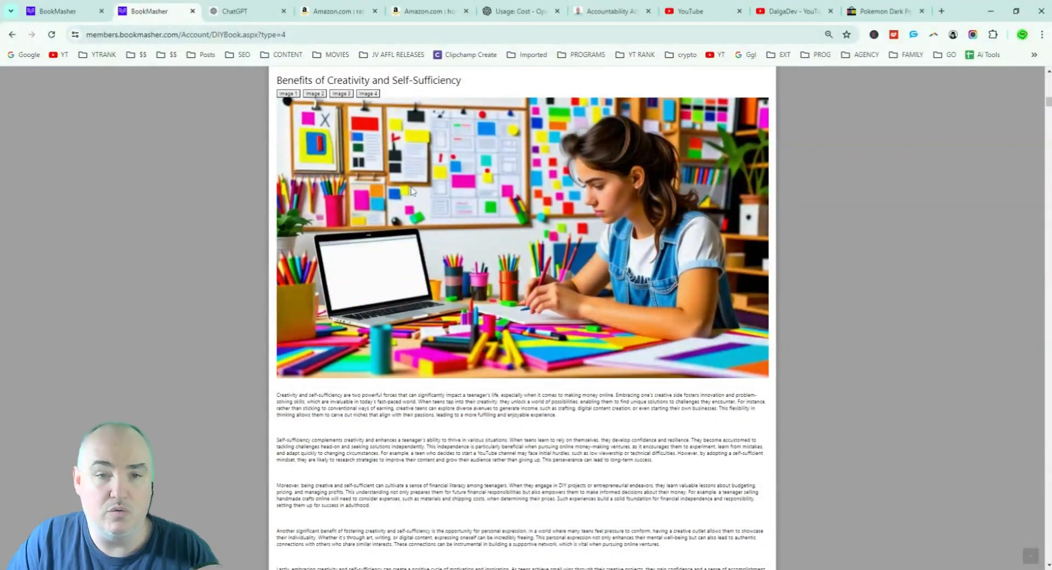
scroll(422, 189, "down", 1)
scroll(425, 189, "down", 15)
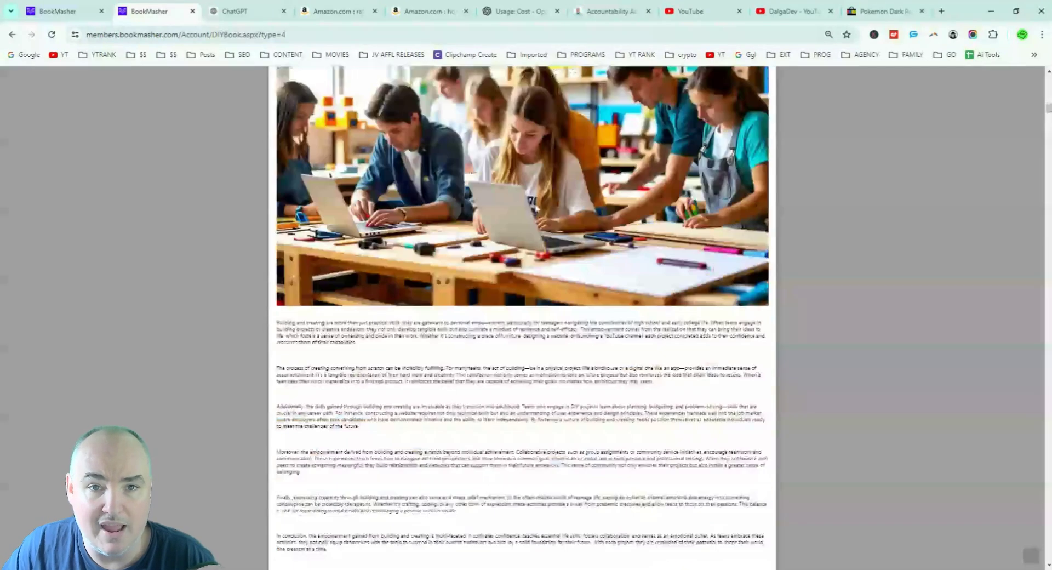
scroll(547, 209, "down", 15)
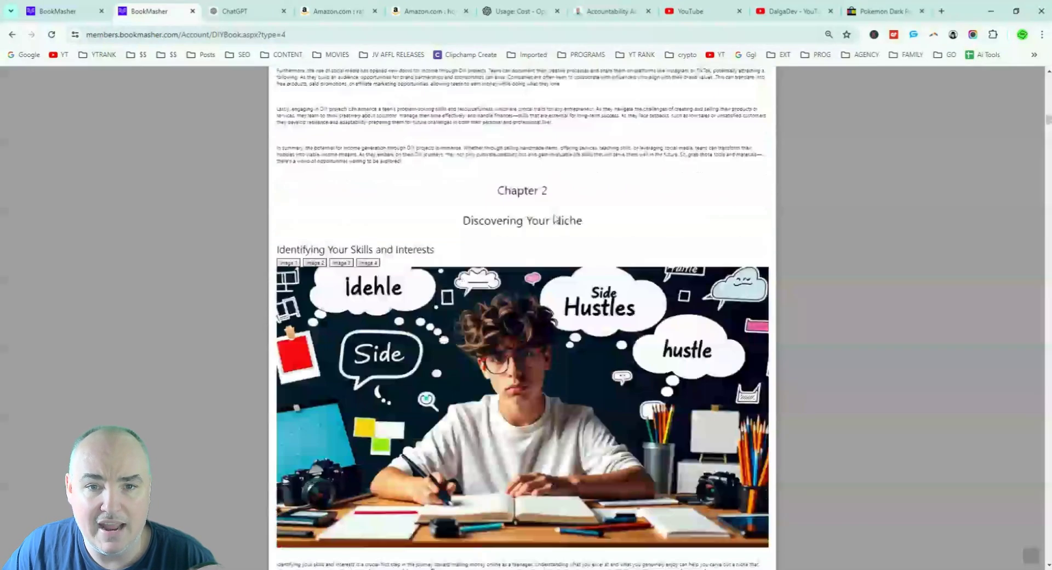
scroll(590, 222, "down", 15)
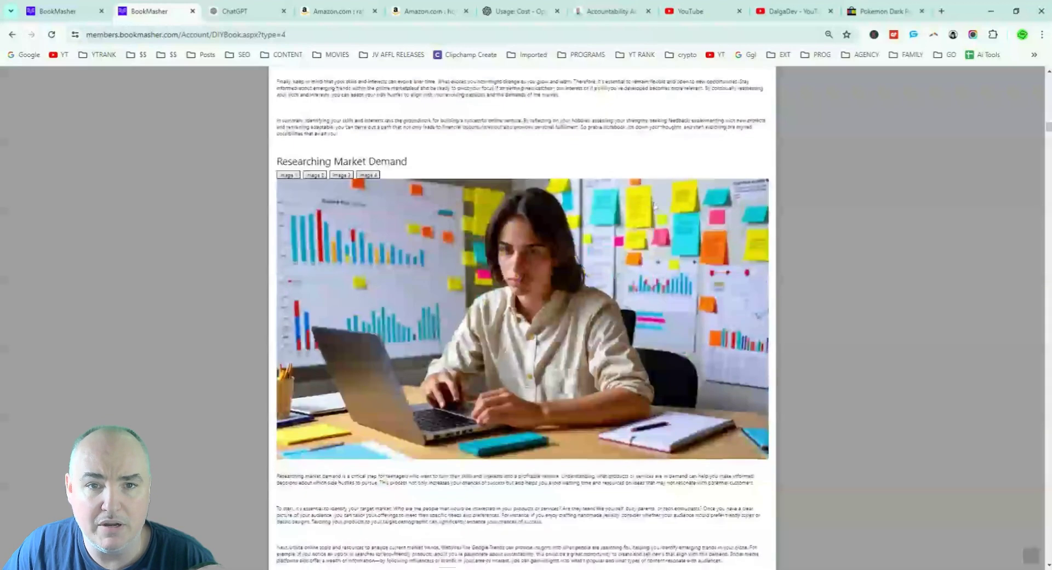
scroll(660, 209, "down", 15)
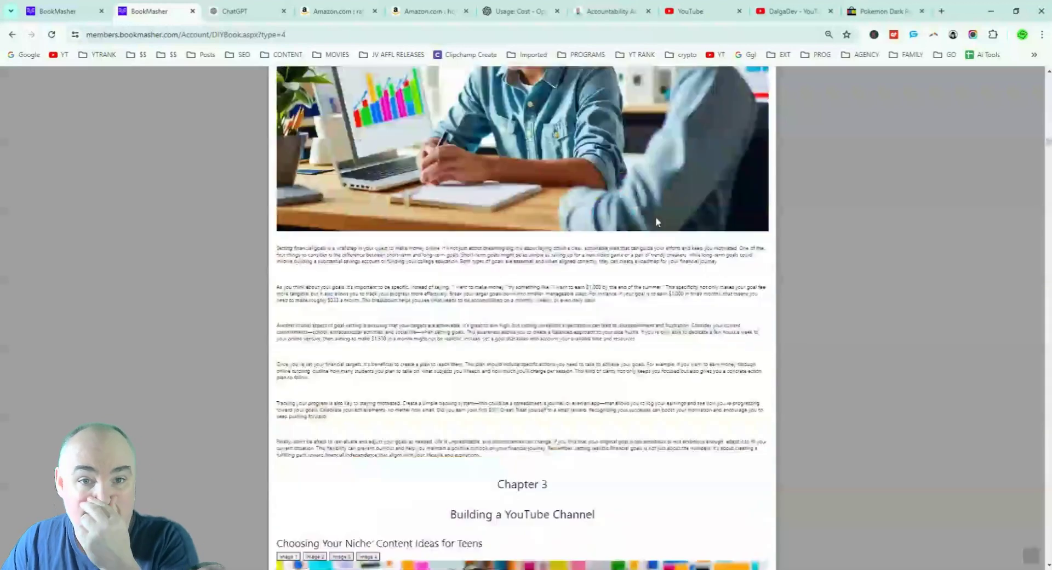
scroll(656, 221, "down", 15)
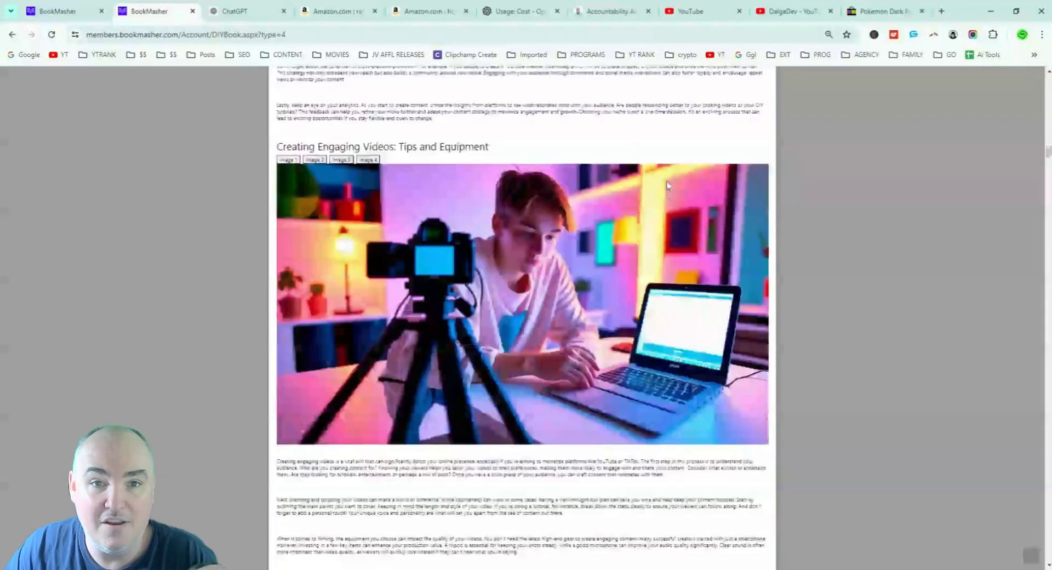
scroll(668, 189, "down", 7)
scroll(425, 233, "up", 2)
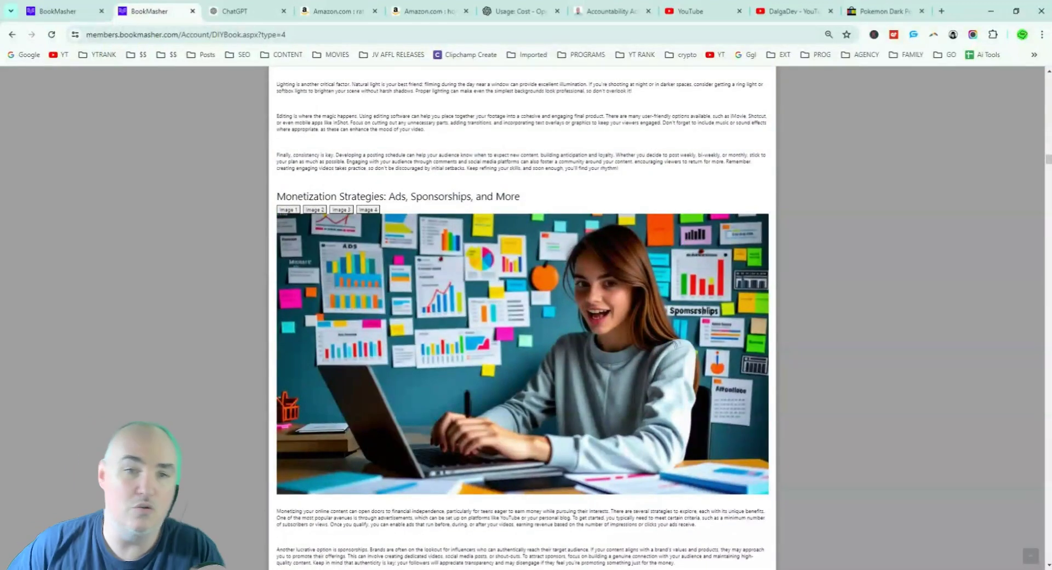
scroll(602, 321, "down", 15)
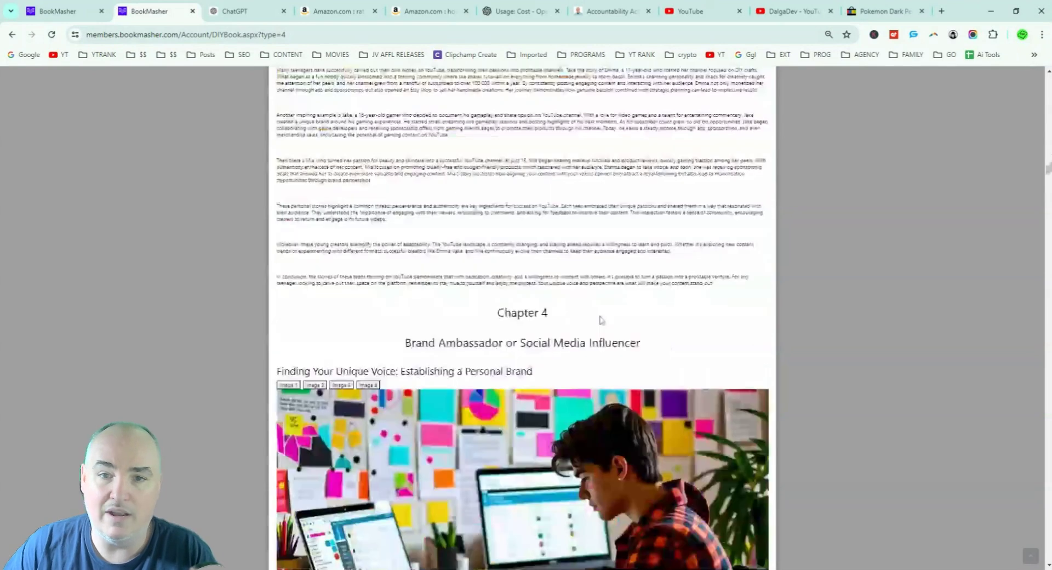
- Close the book preview and switch to the other browser tab with the teen money-making DIY book's settings
left_click_drag(1048, 175, 1048, 87)
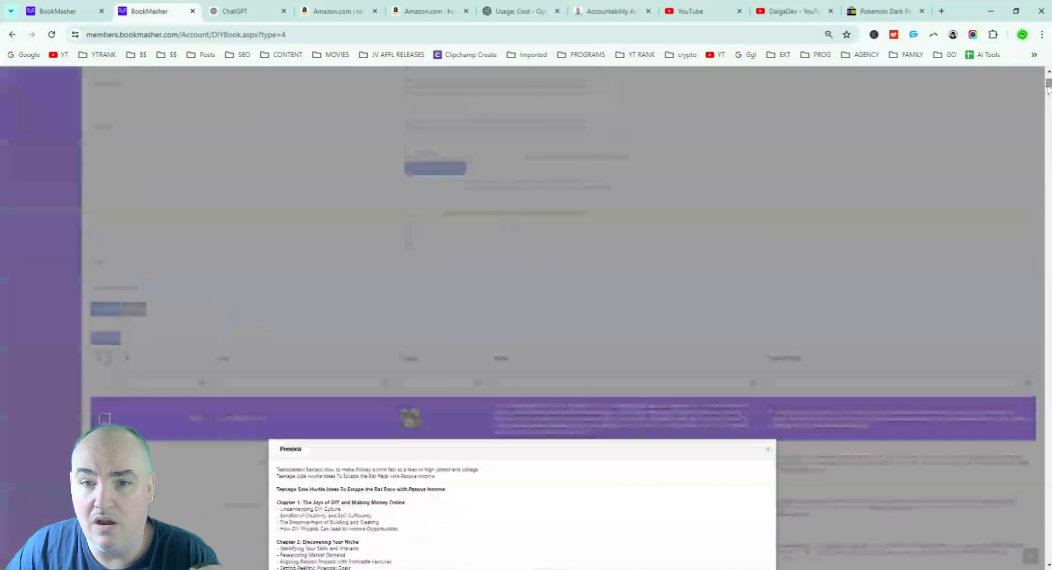
left_click(771, 445)
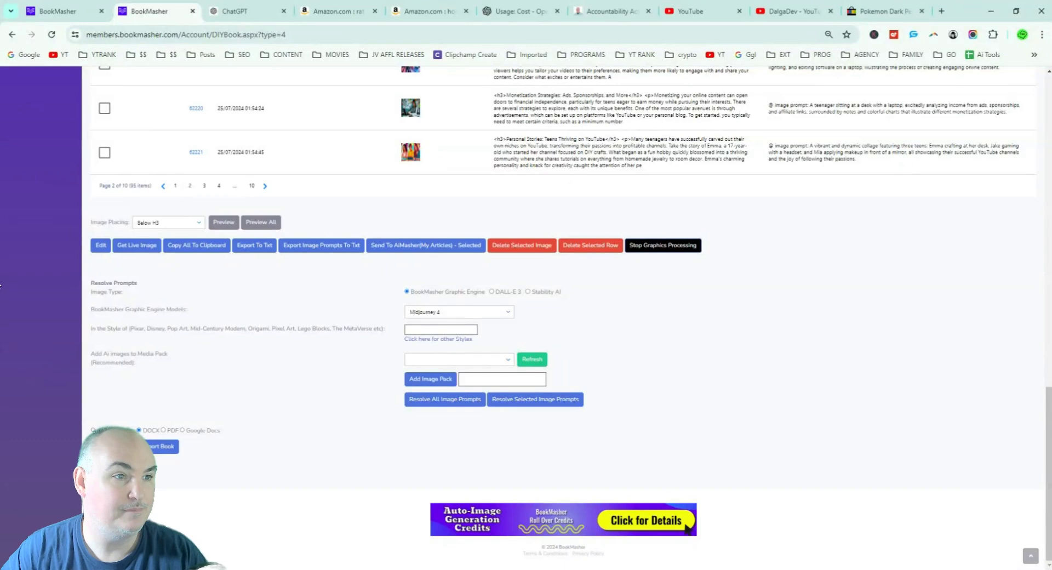
key("ctrl+Page_Up")
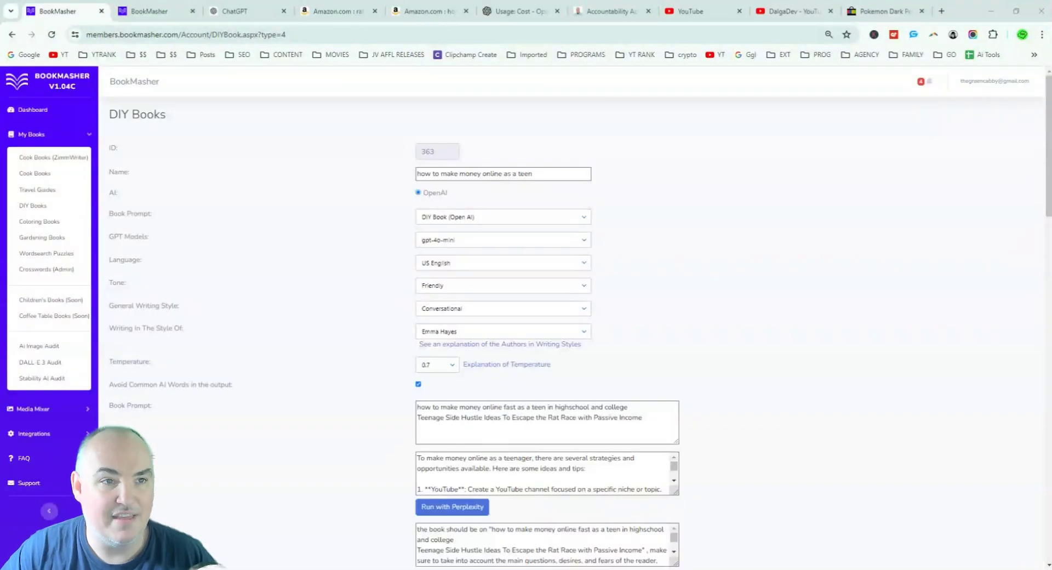